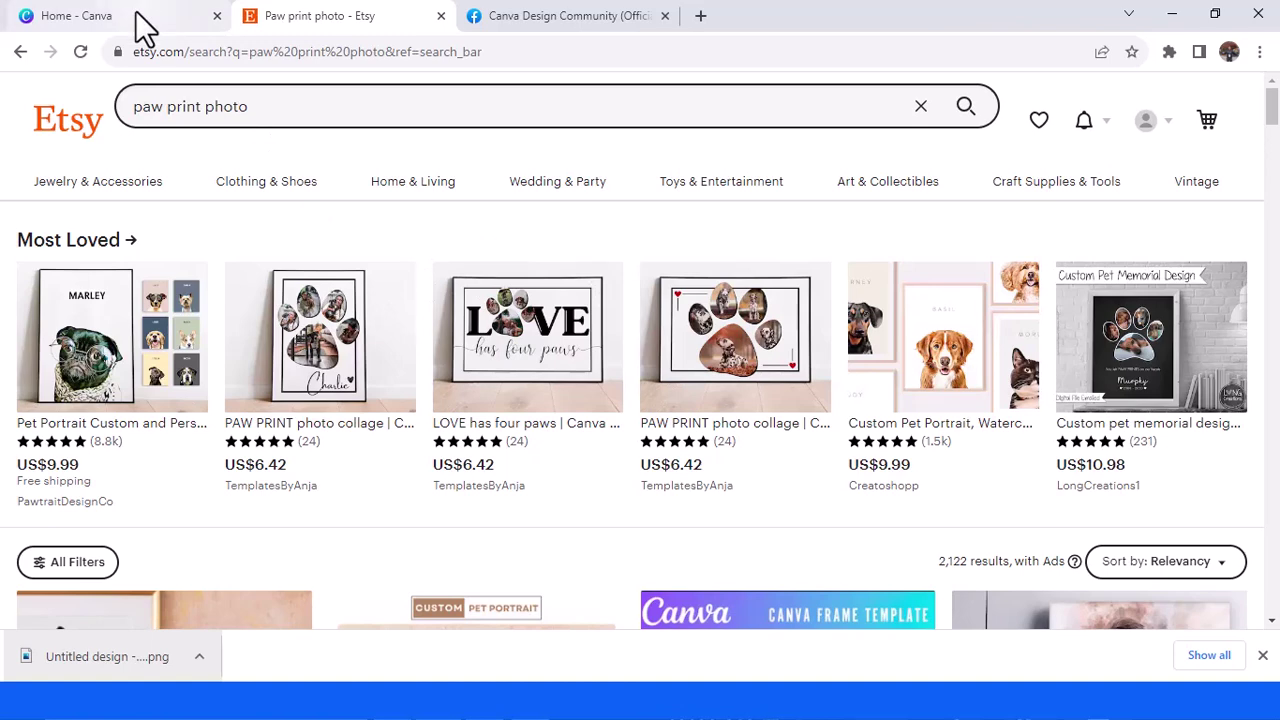
Switch to Canva and create a new blank Flyer (A4 21 × 29.7 cm) design
left_click(145, 22)
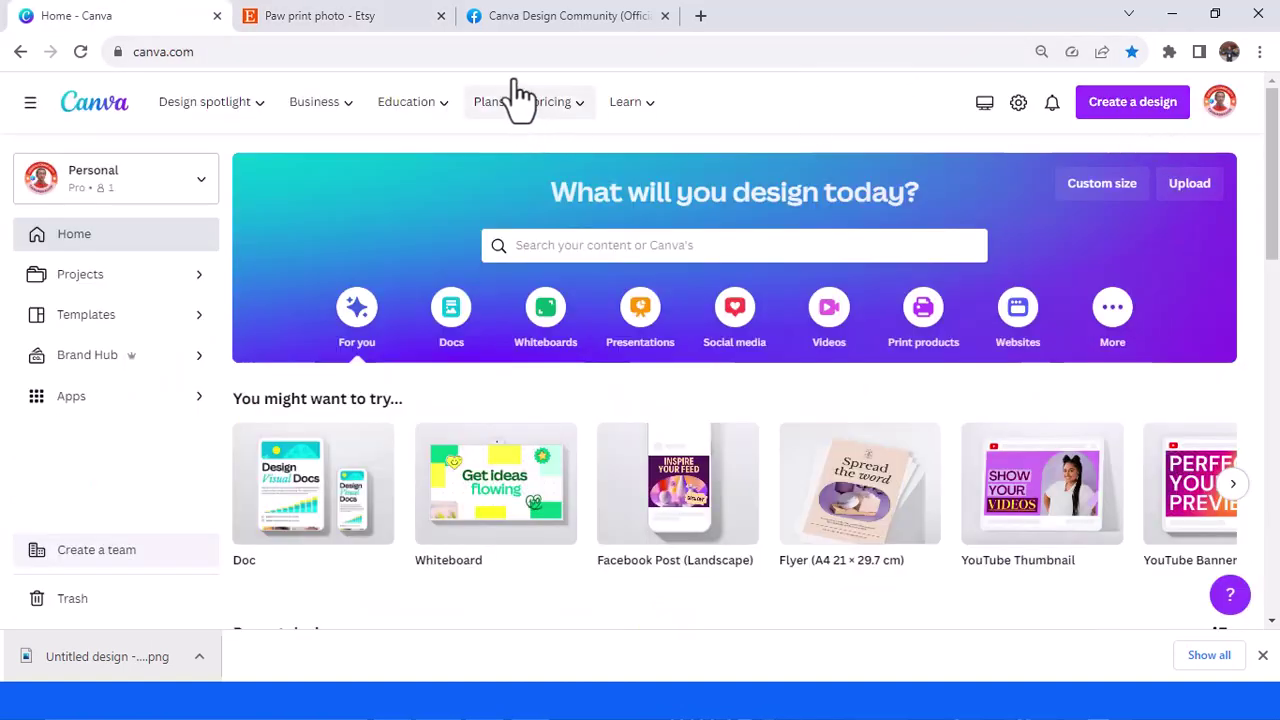
left_click(368, 22)
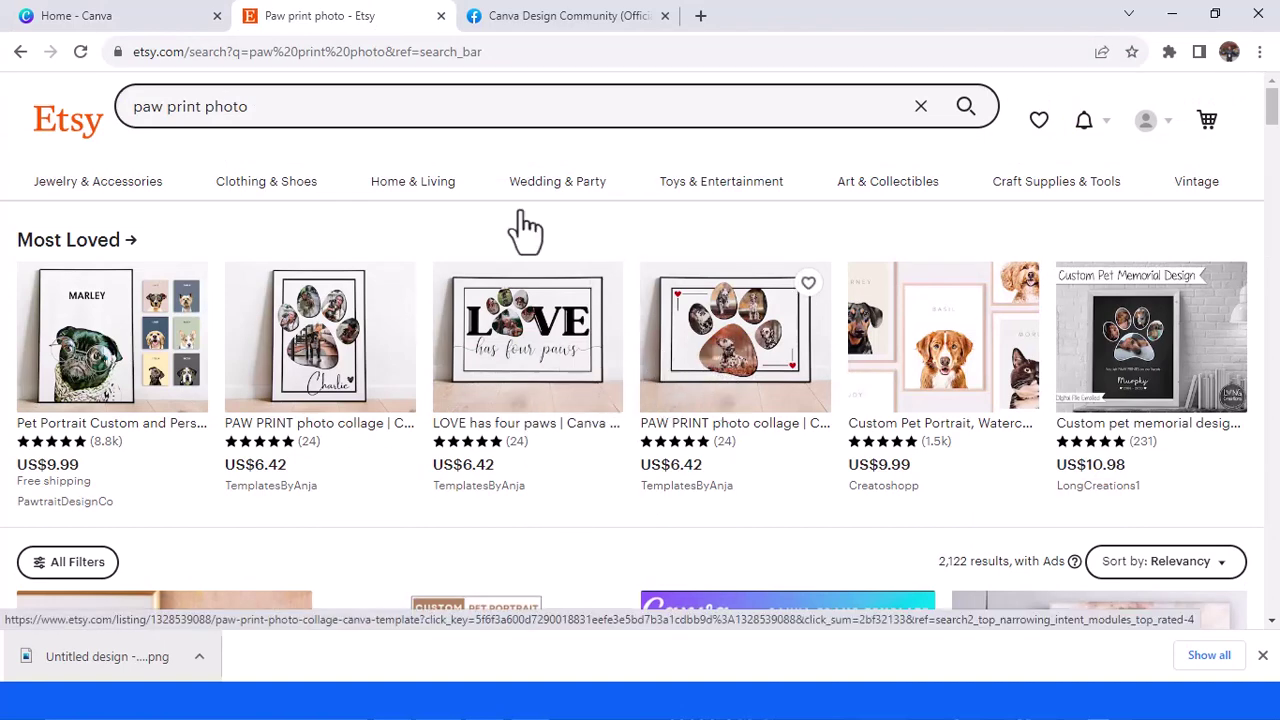
left_click(135, 13)
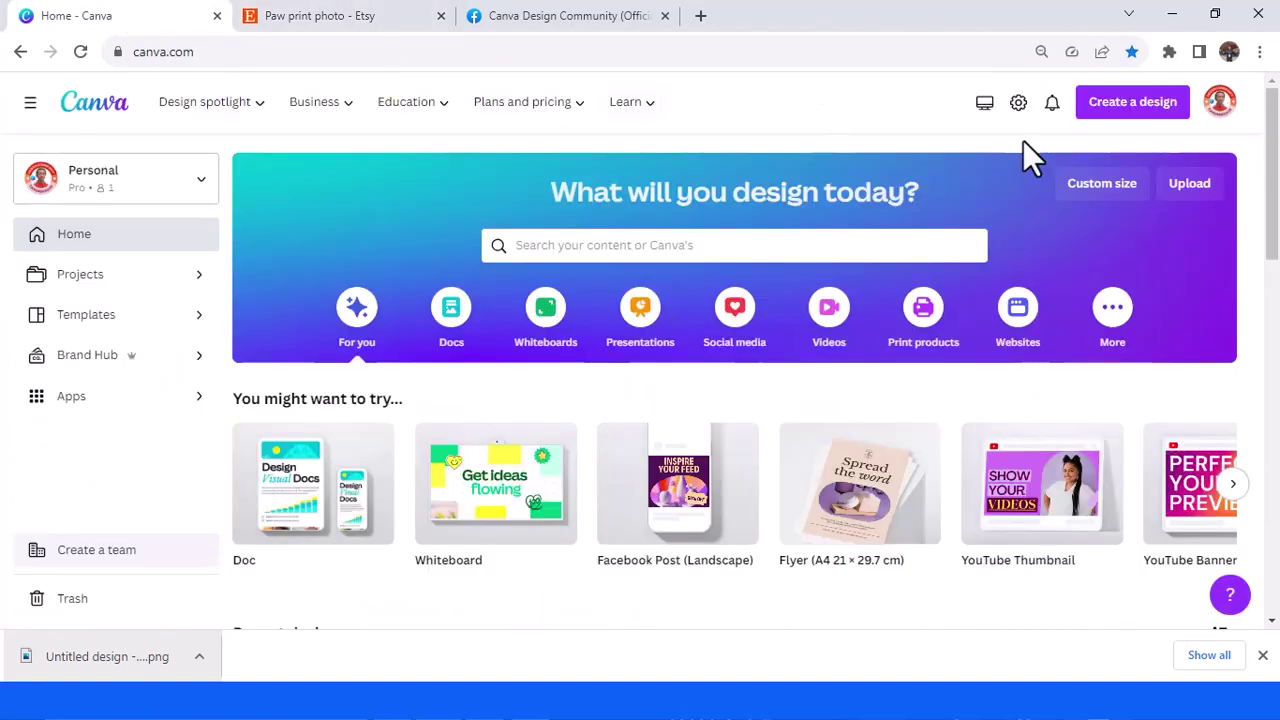
left_click(1125, 110)
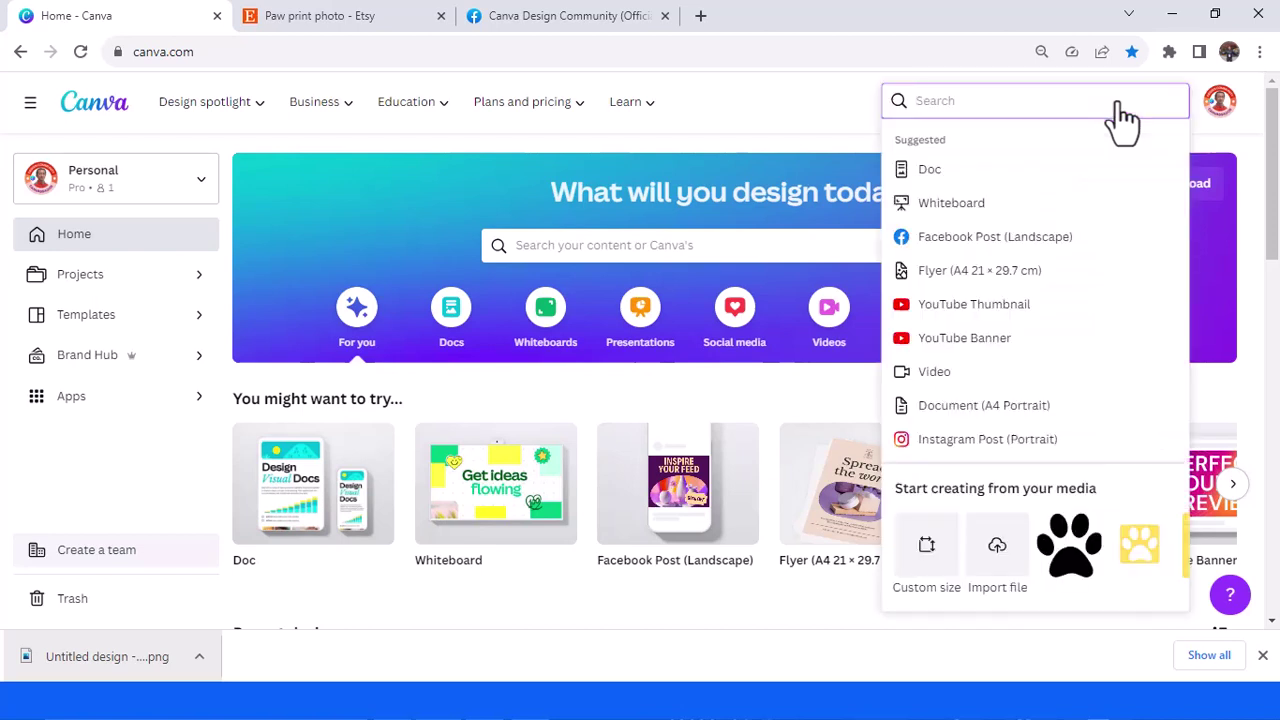
left_click(1011, 273)
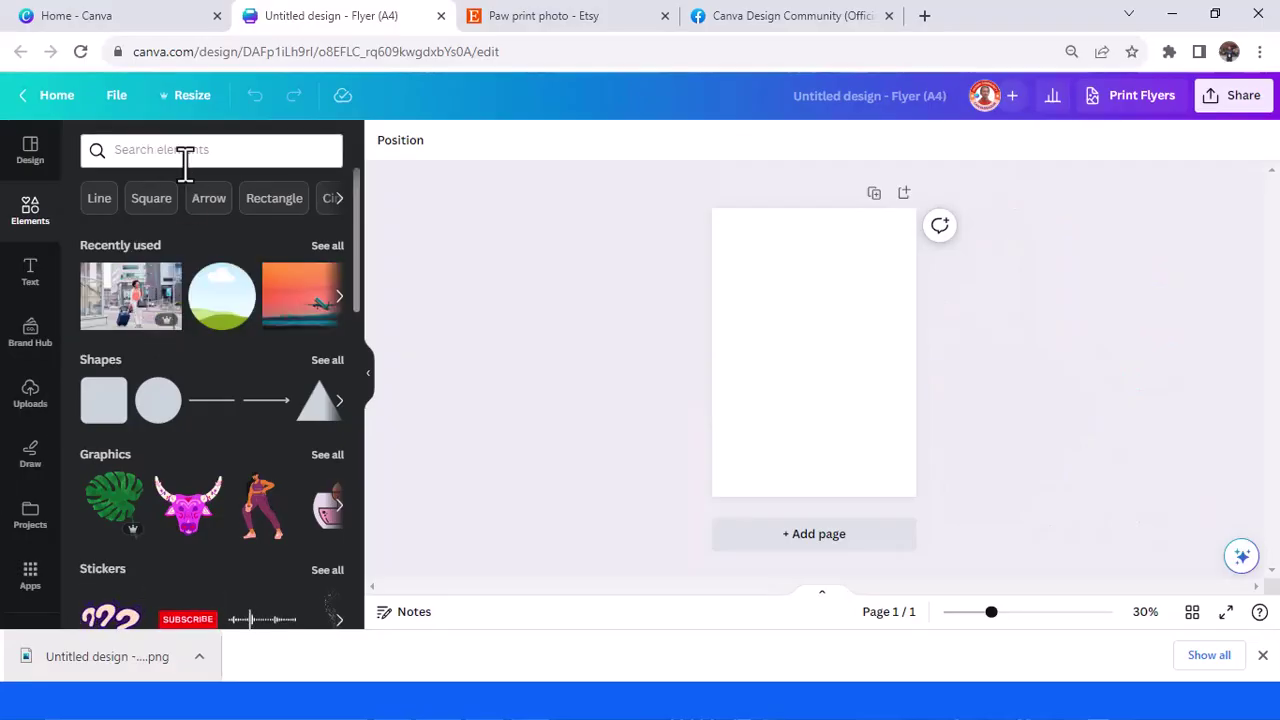
Search the elements for "organic frame" and browse all the matching frames
left_click(176, 148)
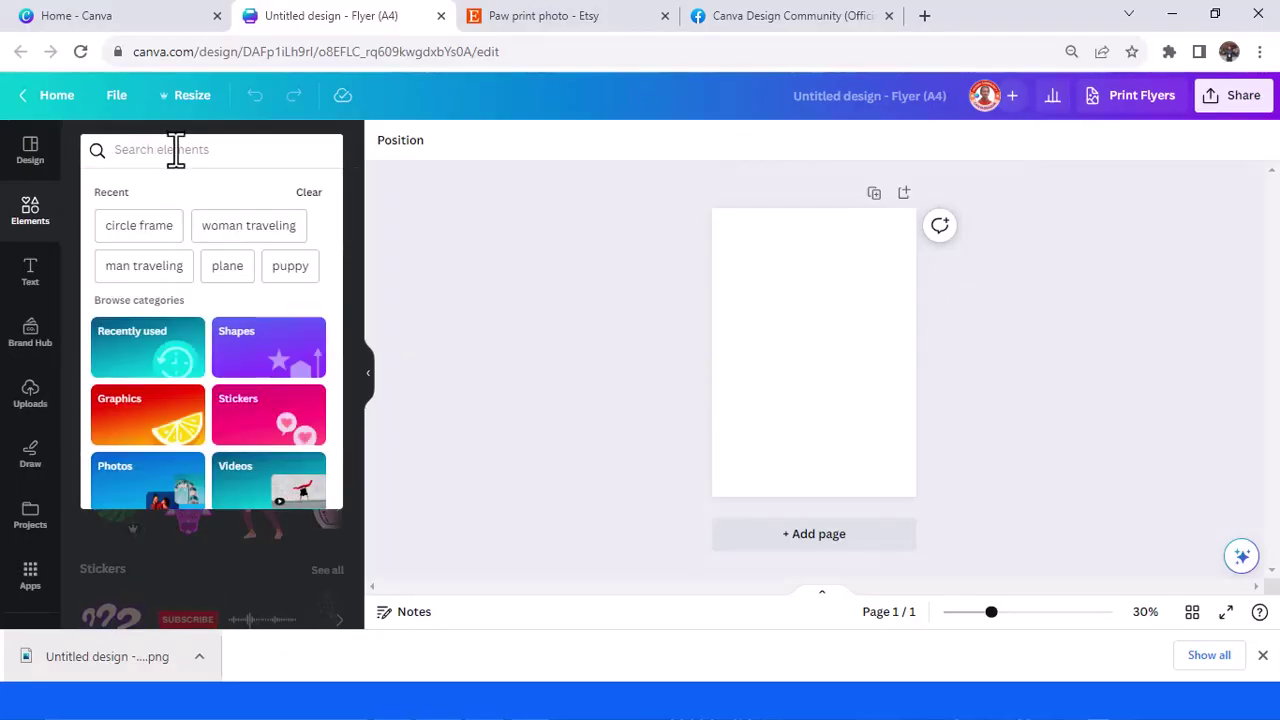
type("organic")
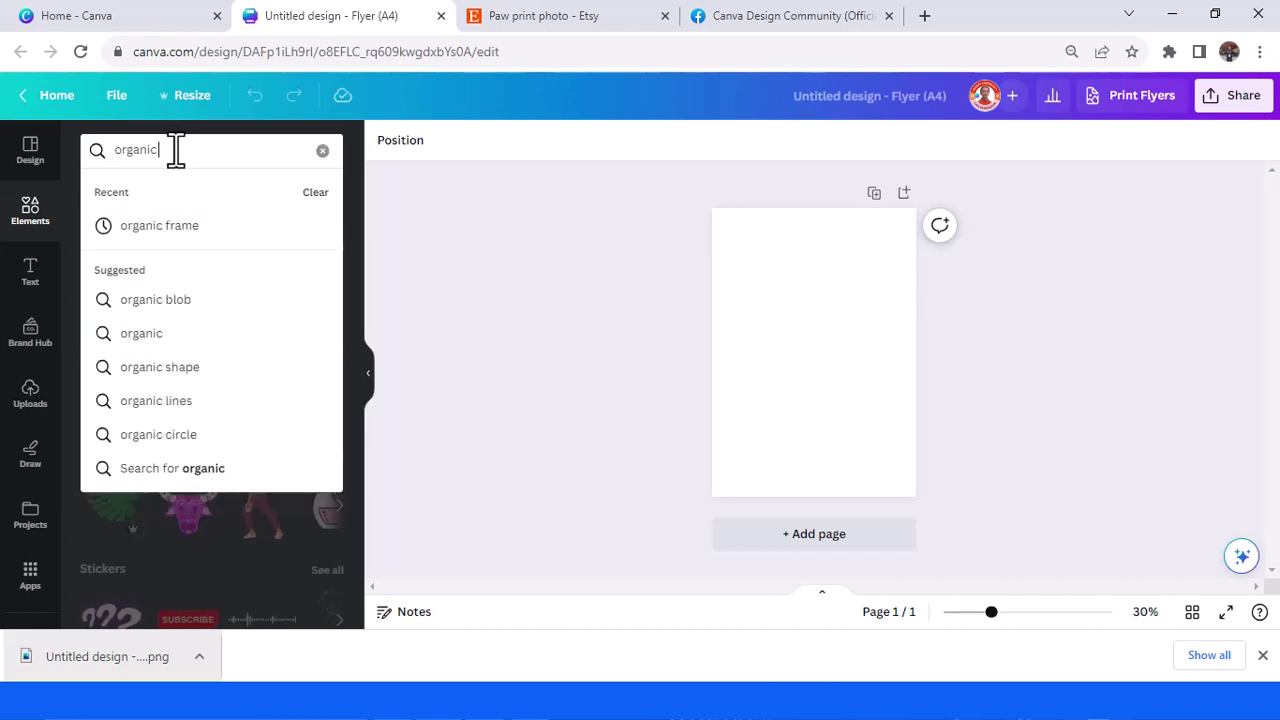
left_click(194, 225)
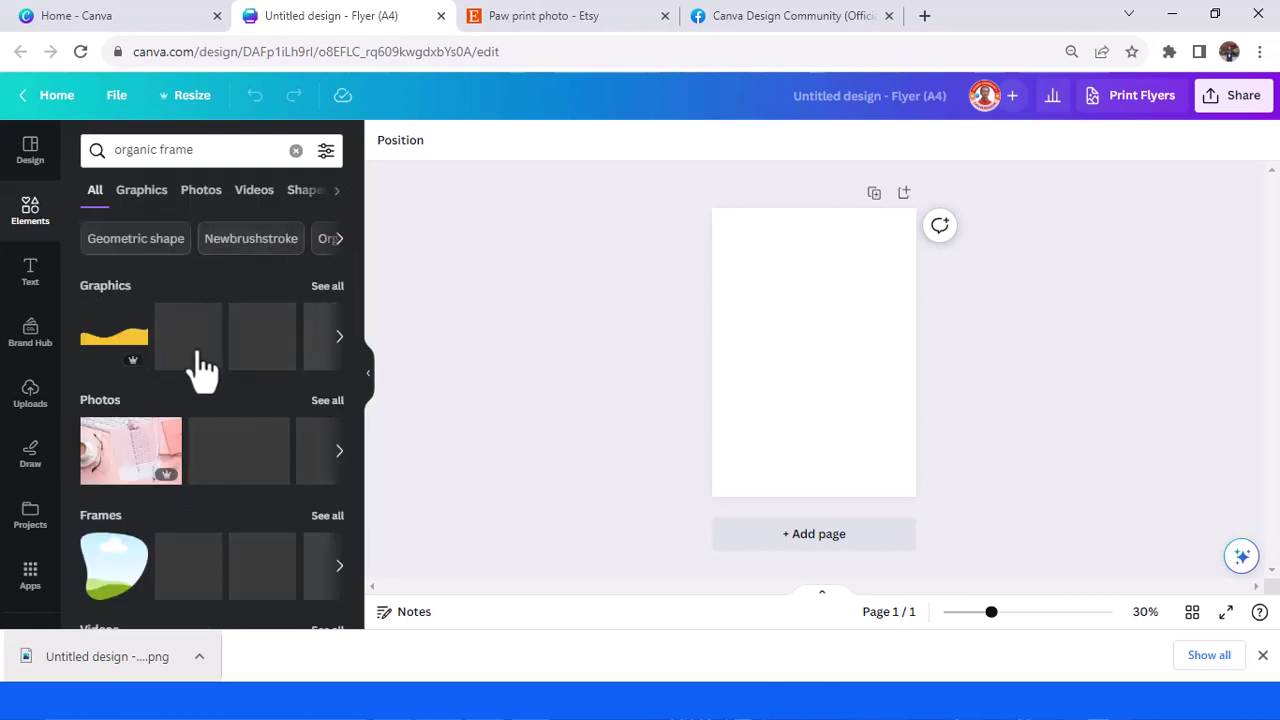
scroll(300, 450, "down", 1)
left_click(327, 422)
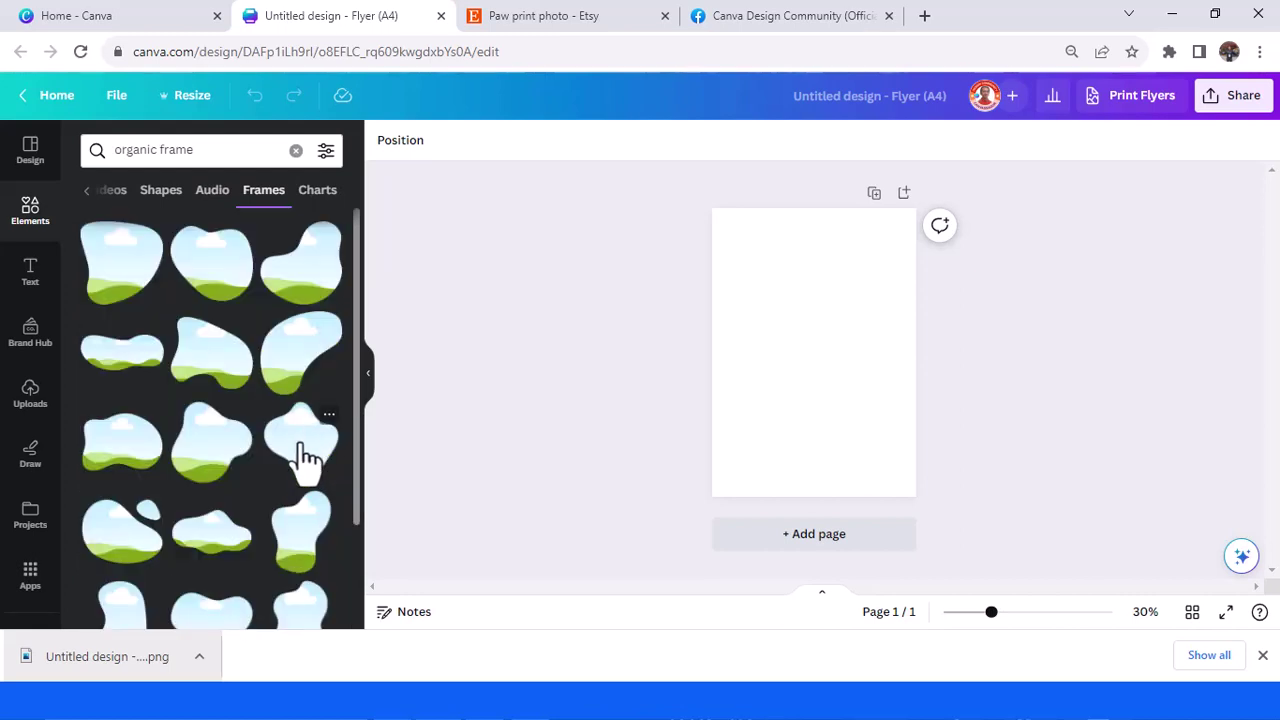
Search the elements for "paw print", add the first paw graphic, and place it in the page's upper left corner as a reference
left_click(32, 215)
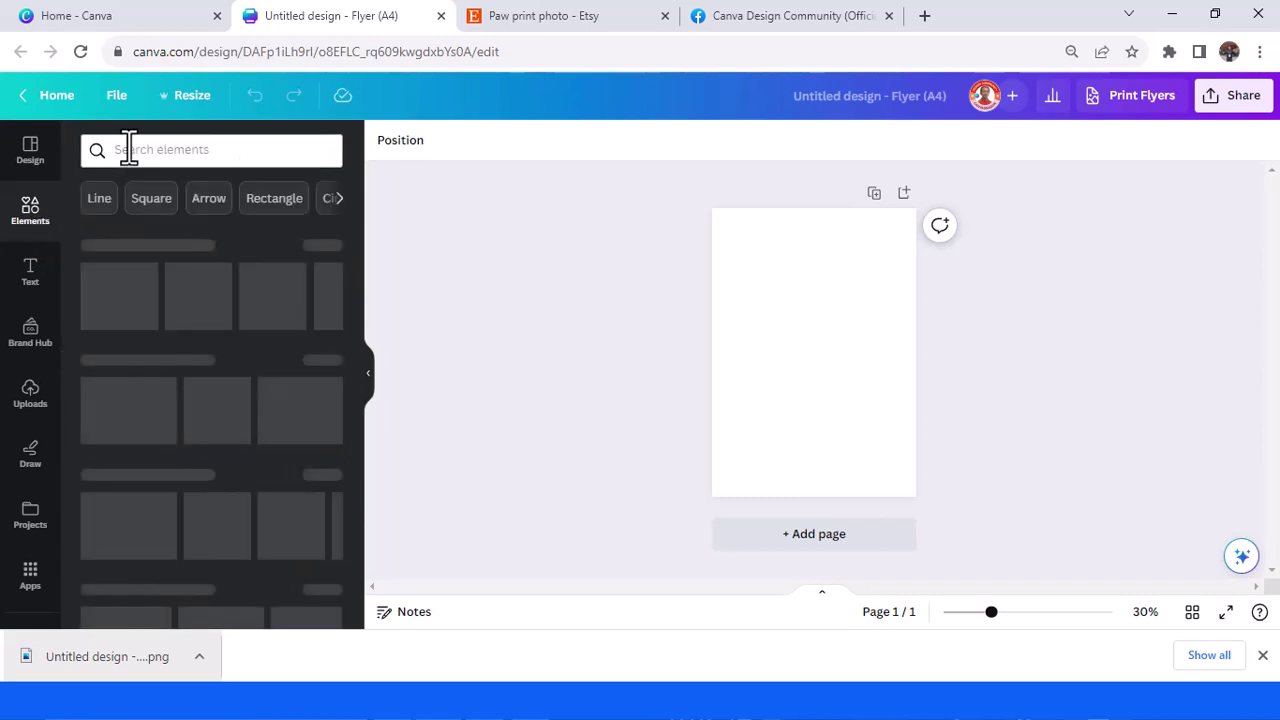
left_click(130, 150)
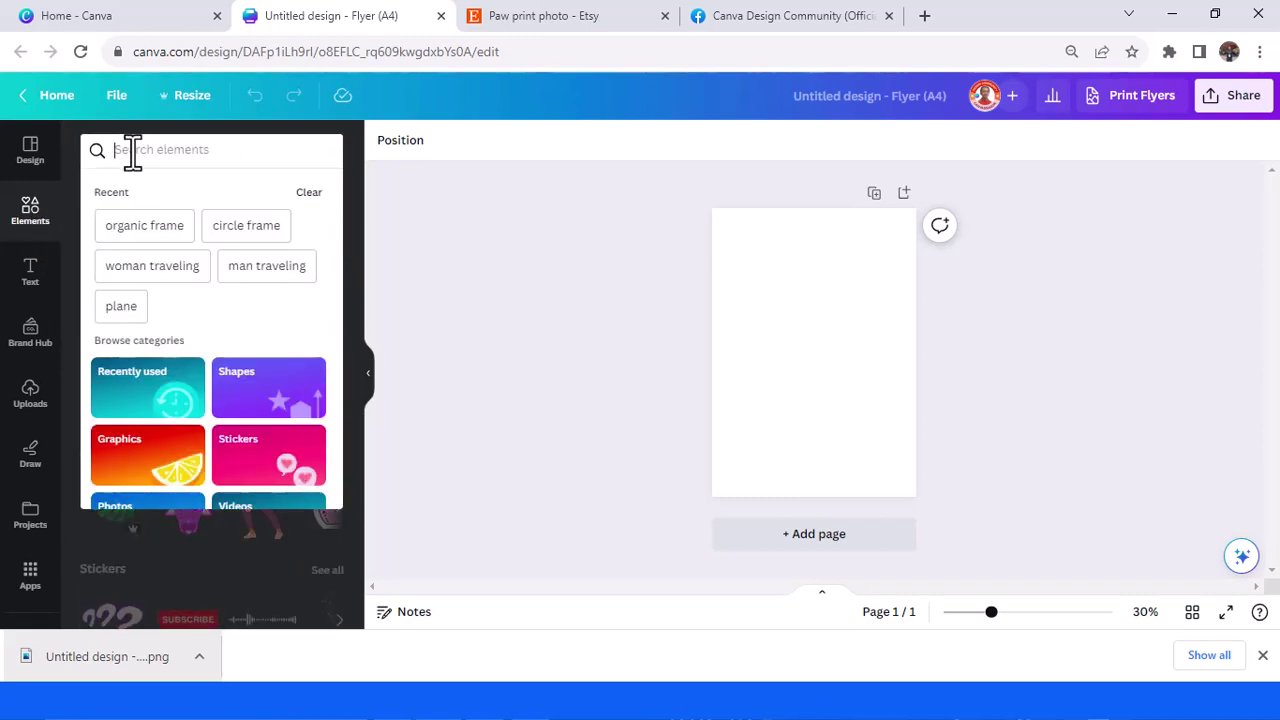
type("paw")
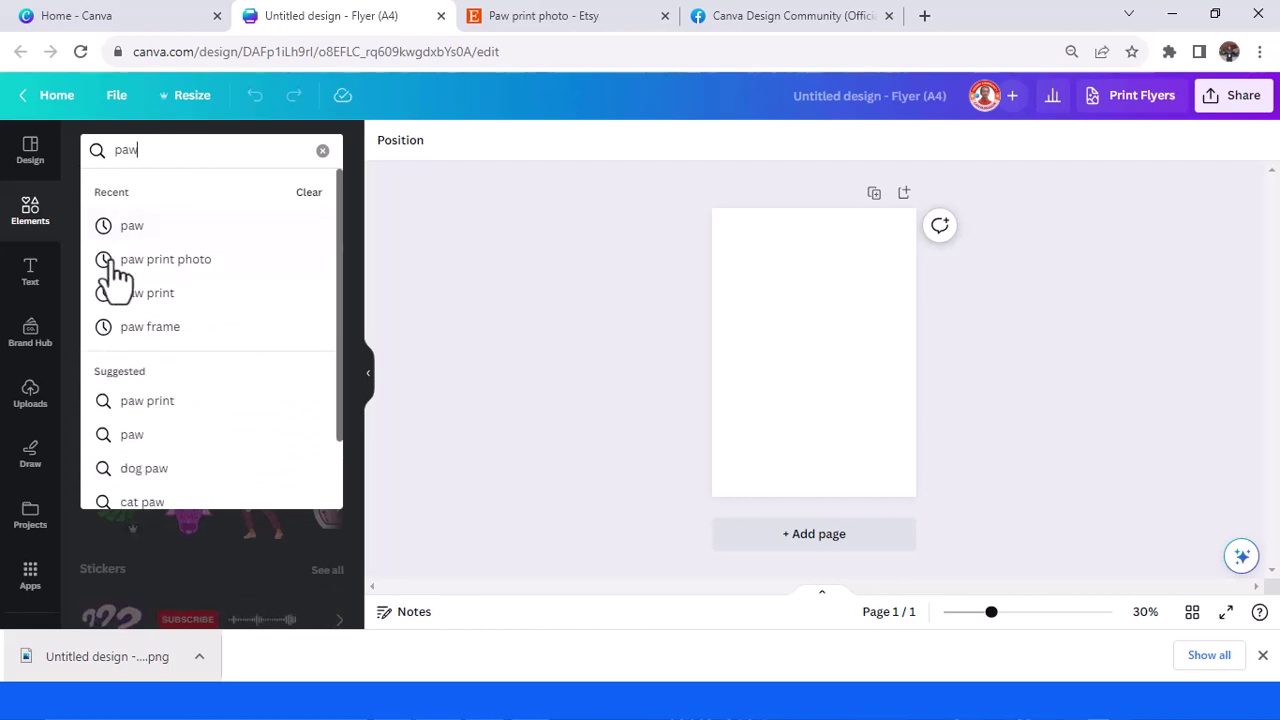
left_click(176, 298)
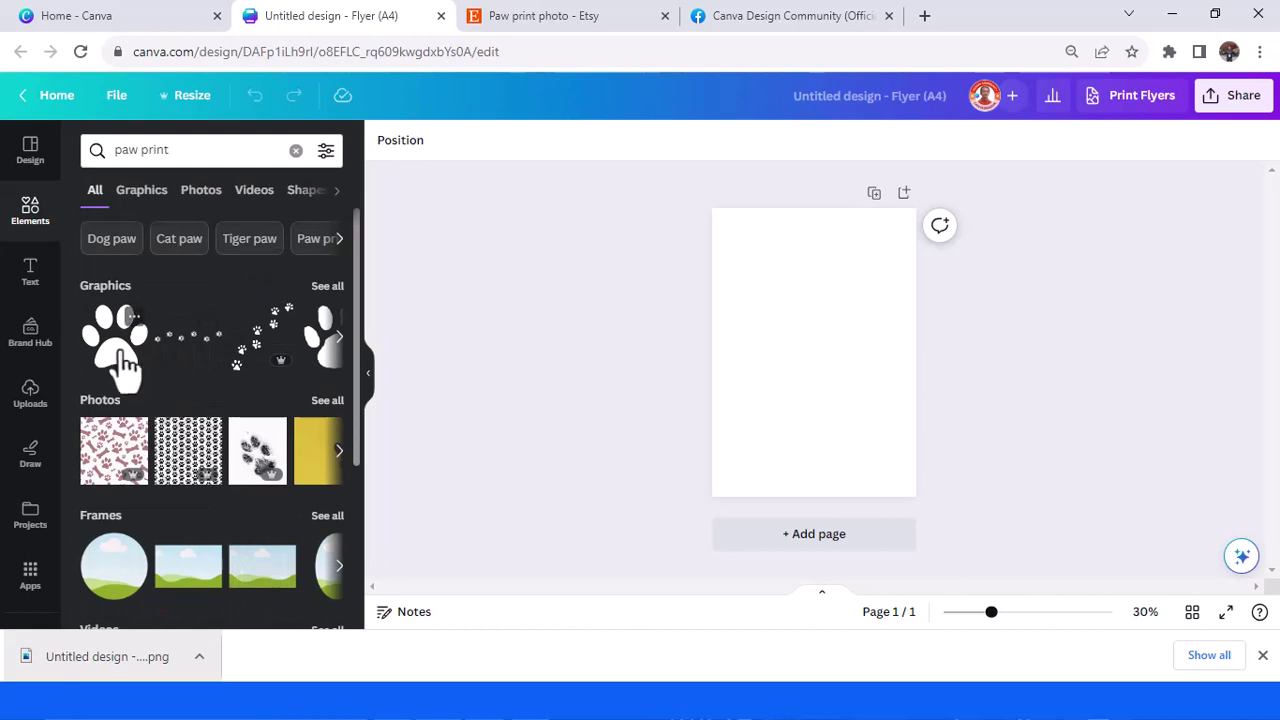
left_click(121, 352)
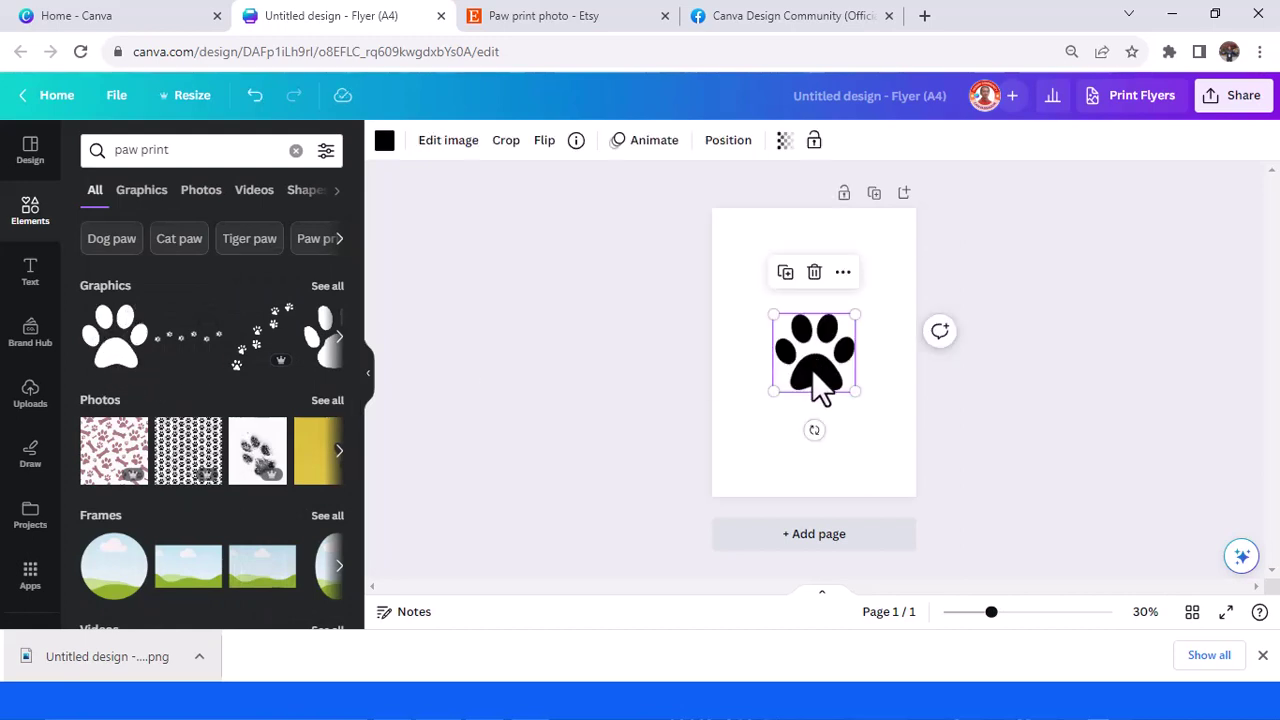
left_click_drag(818, 385, 767, 290)
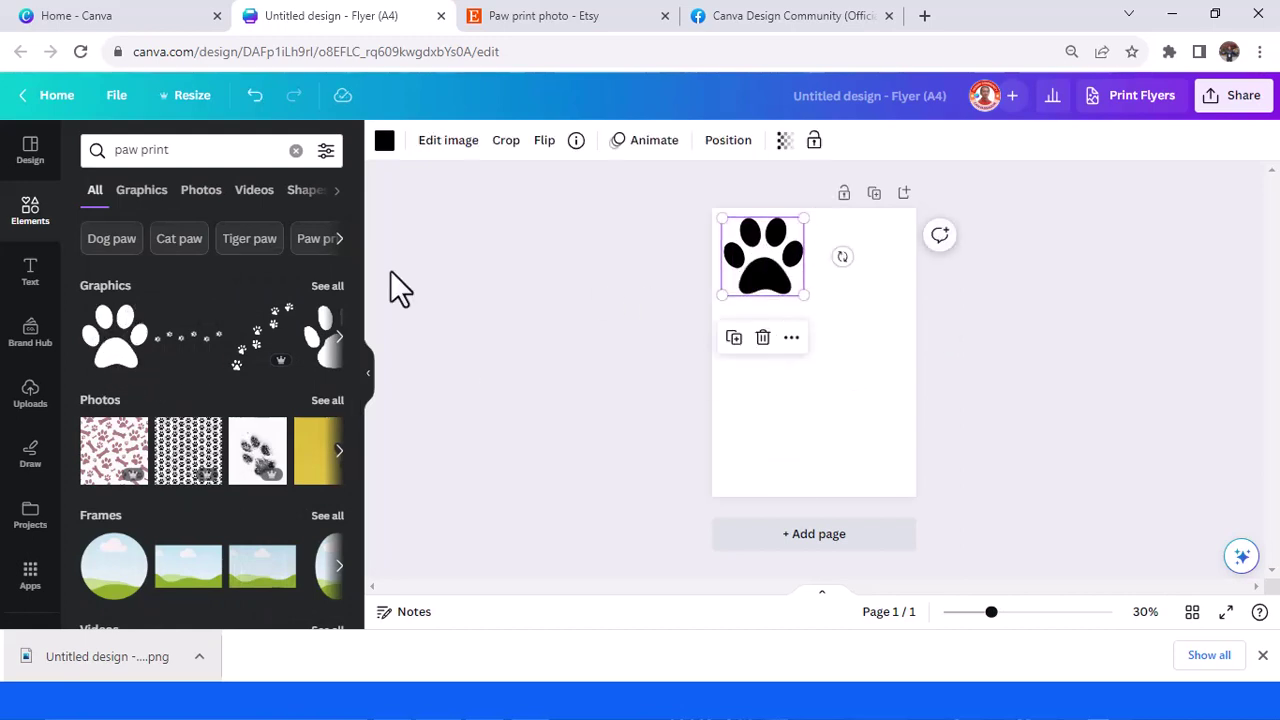
Find organic frames again, add the first one, then rotate, shrink and place it in the lower part of the page as the main pad
left_click(36, 215)
left_click(155, 149)
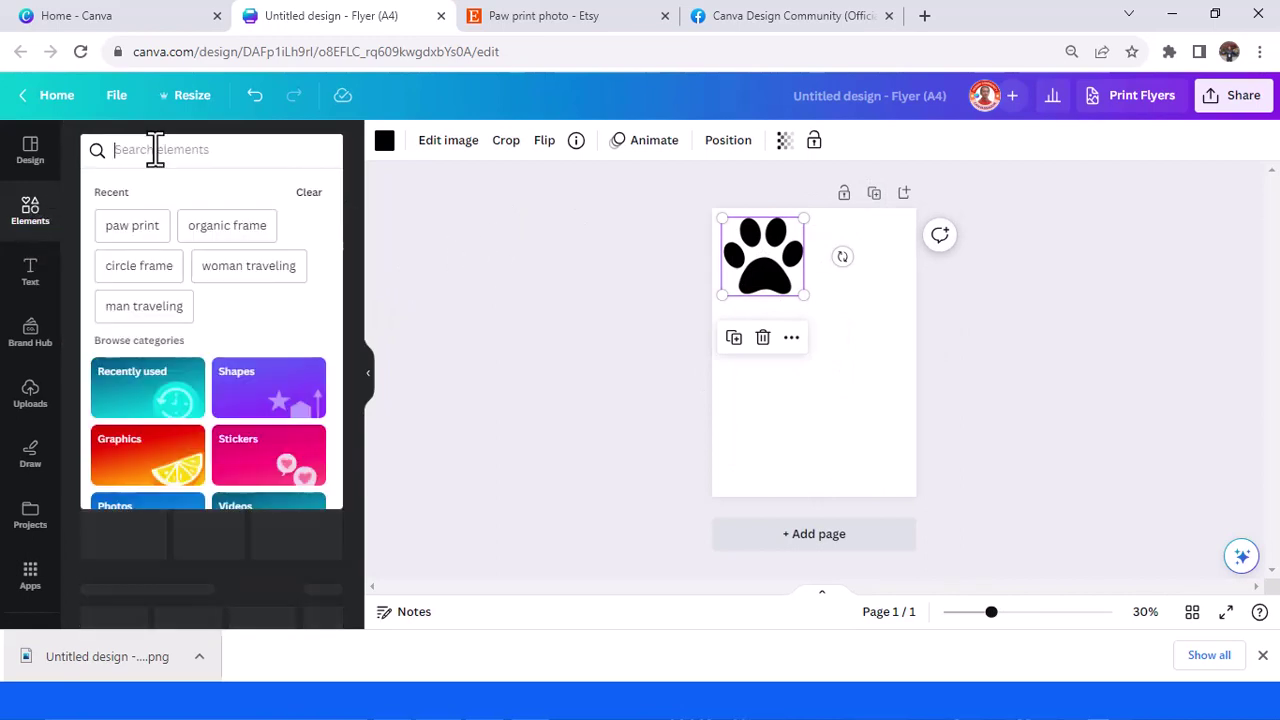
left_click(220, 228)
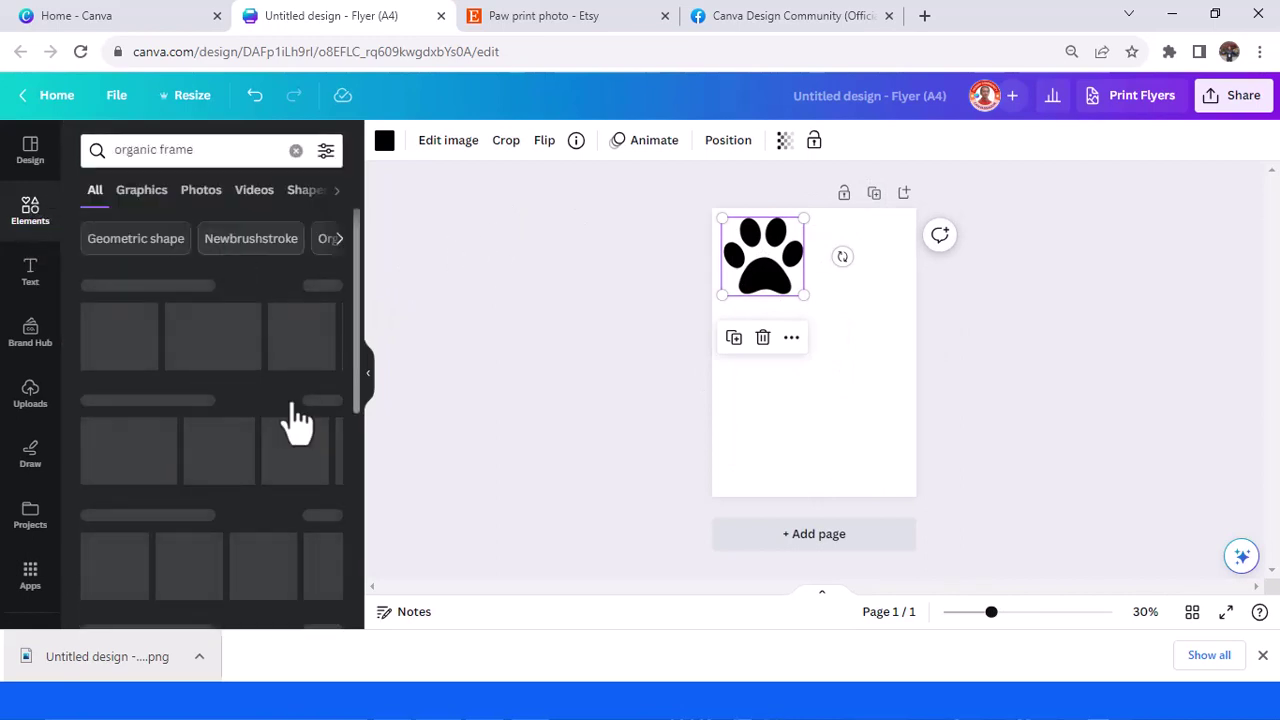
left_click(327, 515)
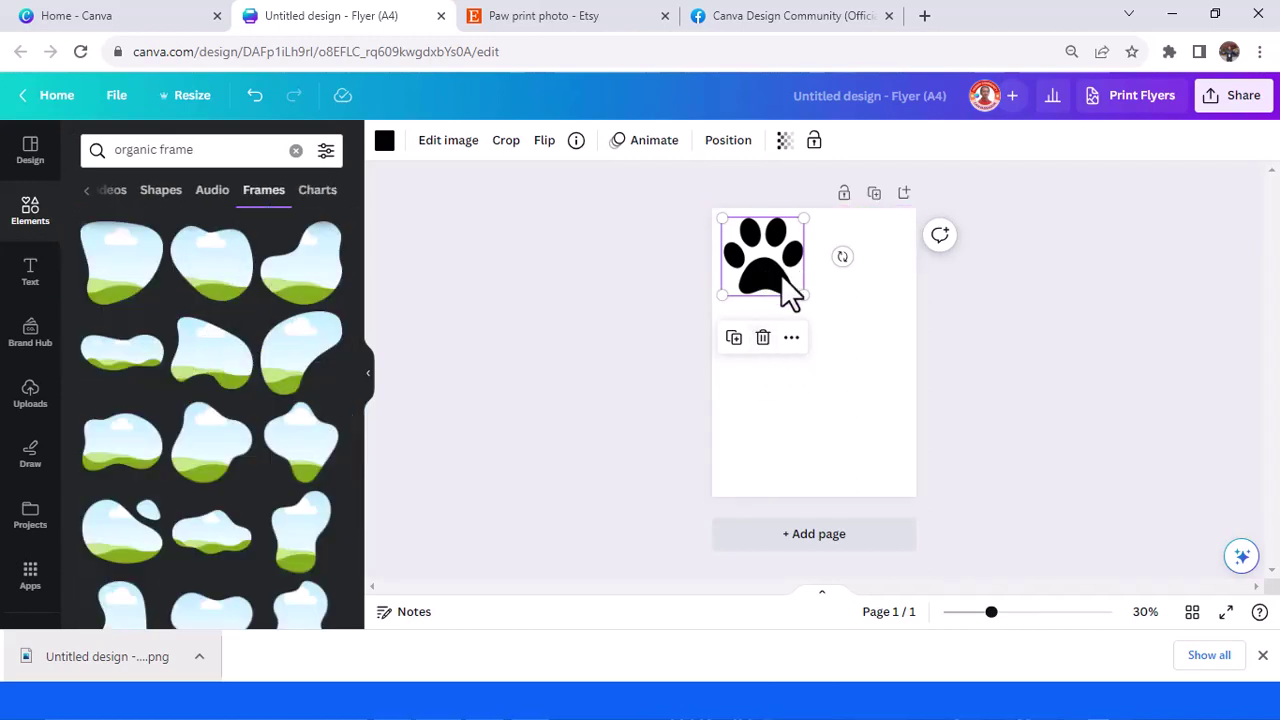
left_click(130, 287)
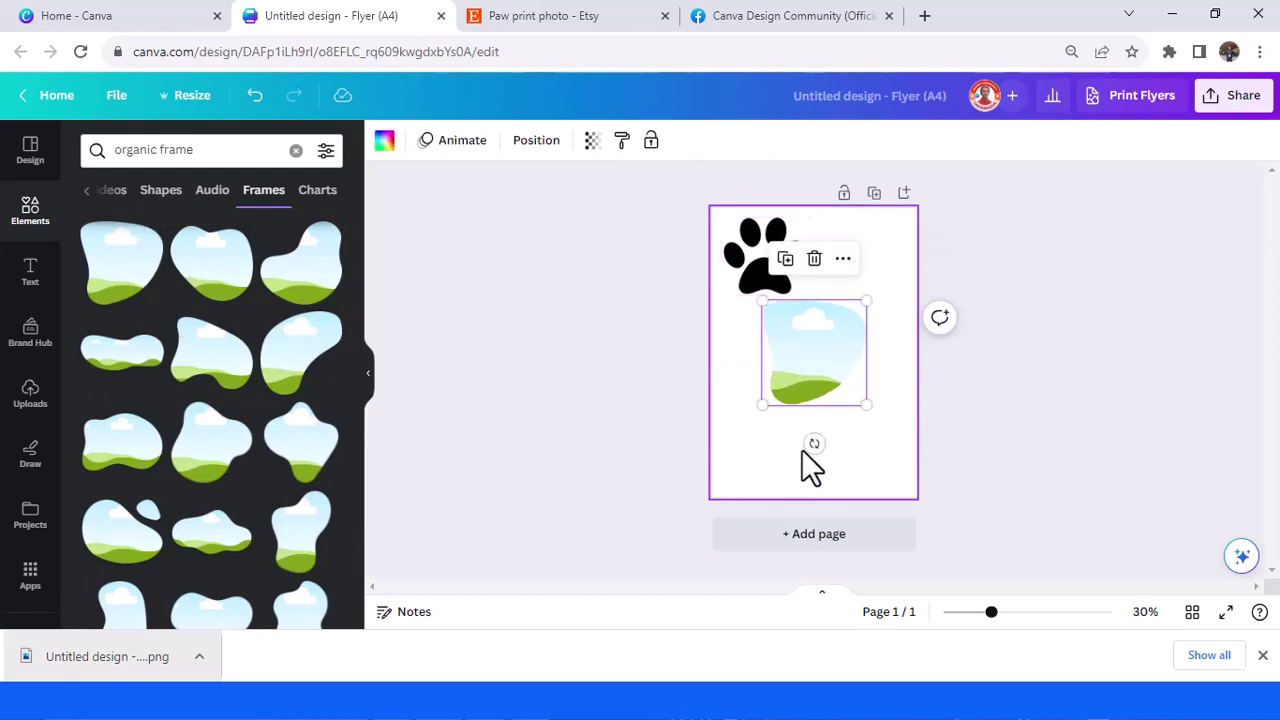
left_click_drag(808, 444, 828, 423)
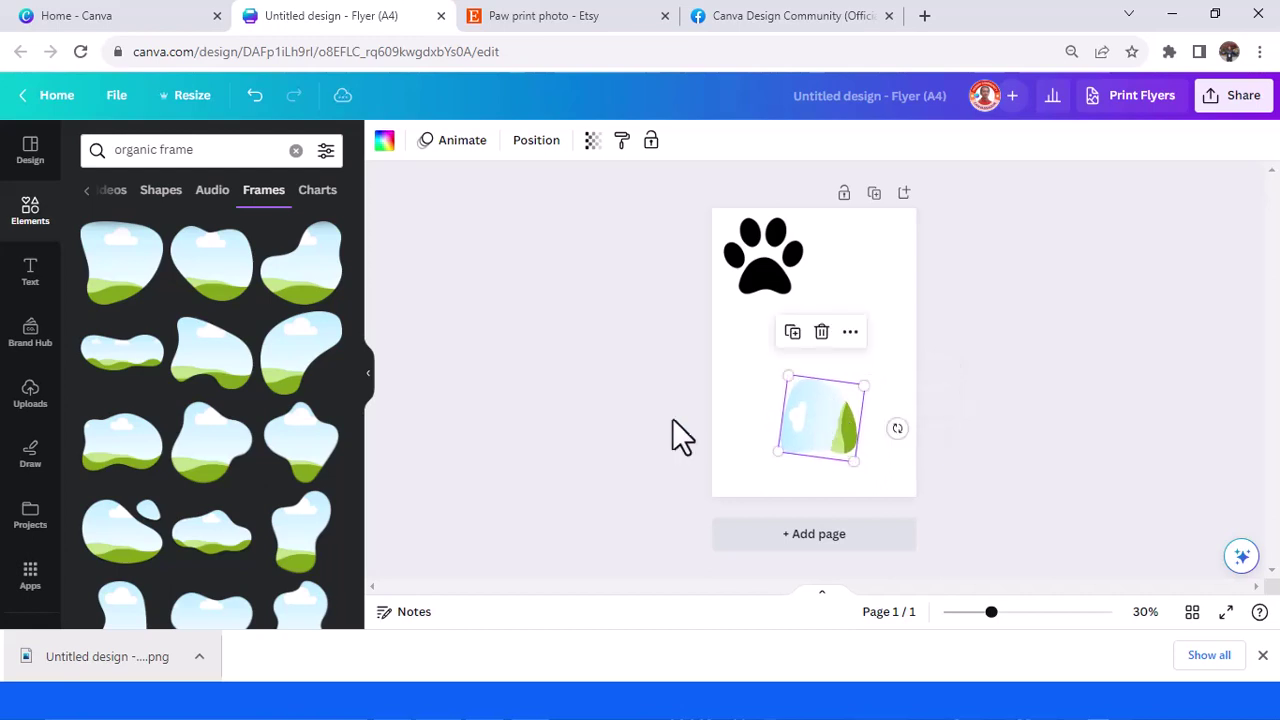
Search for "oval frame", add the first oval, and shrink, tilt and place it at the pad's upper right as the outer toe
double_click(158, 149)
type("oval")
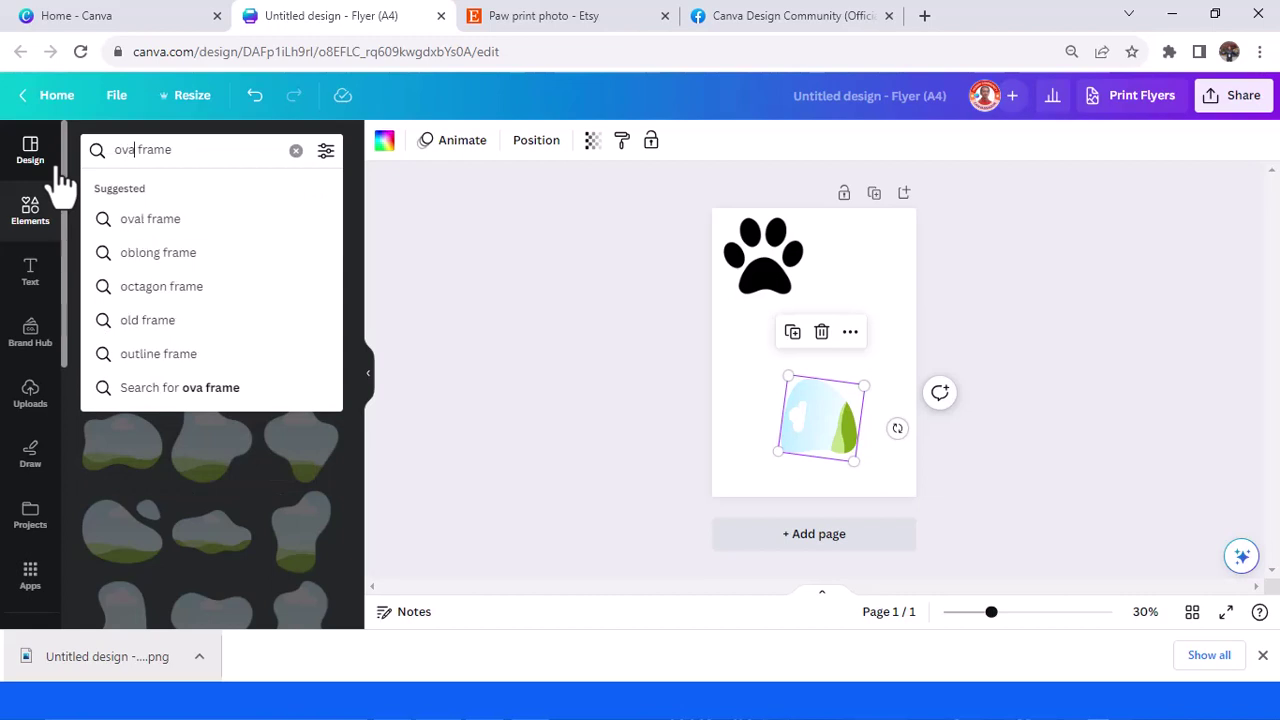
key("Return")
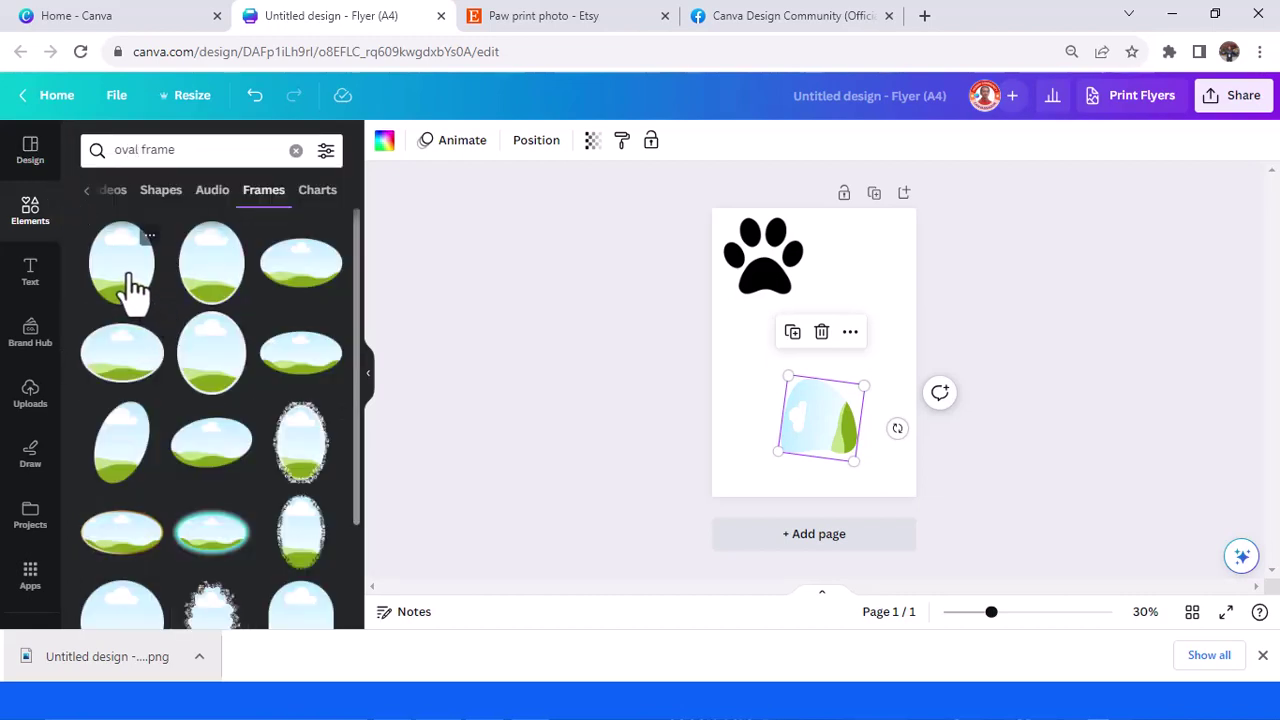
left_click(137, 287)
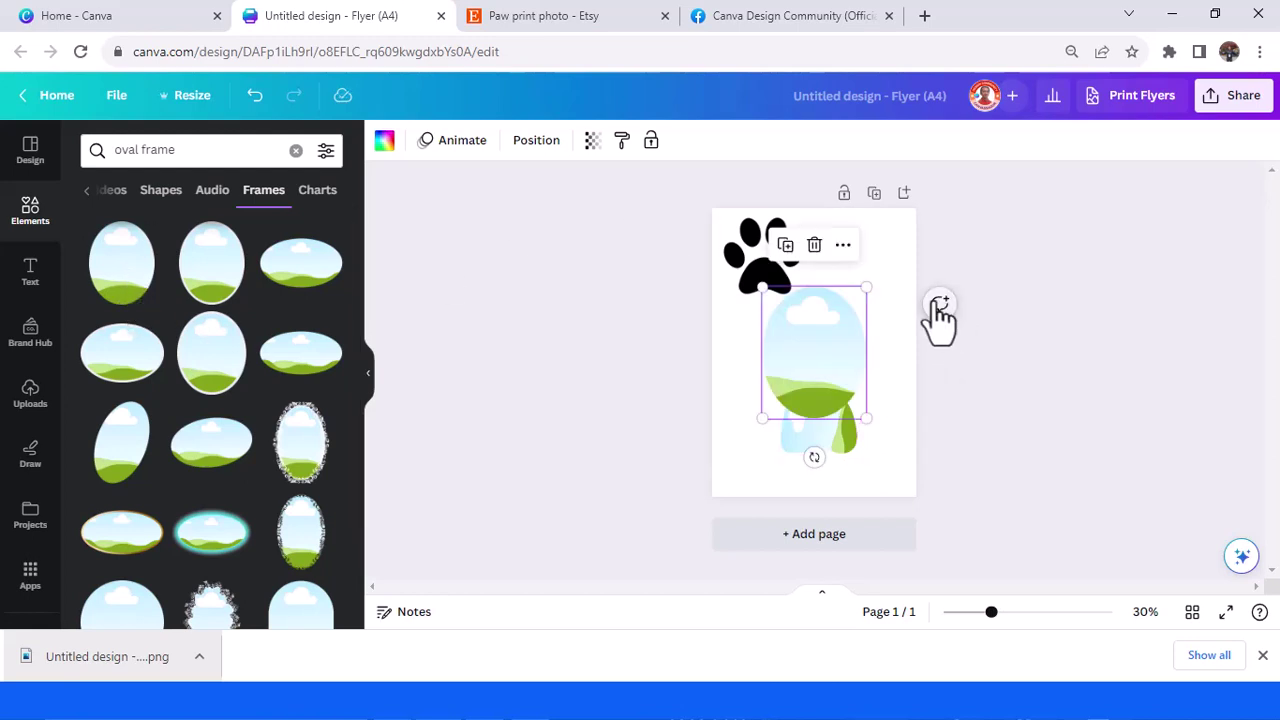
left_click_drag(866, 288, 874, 372)
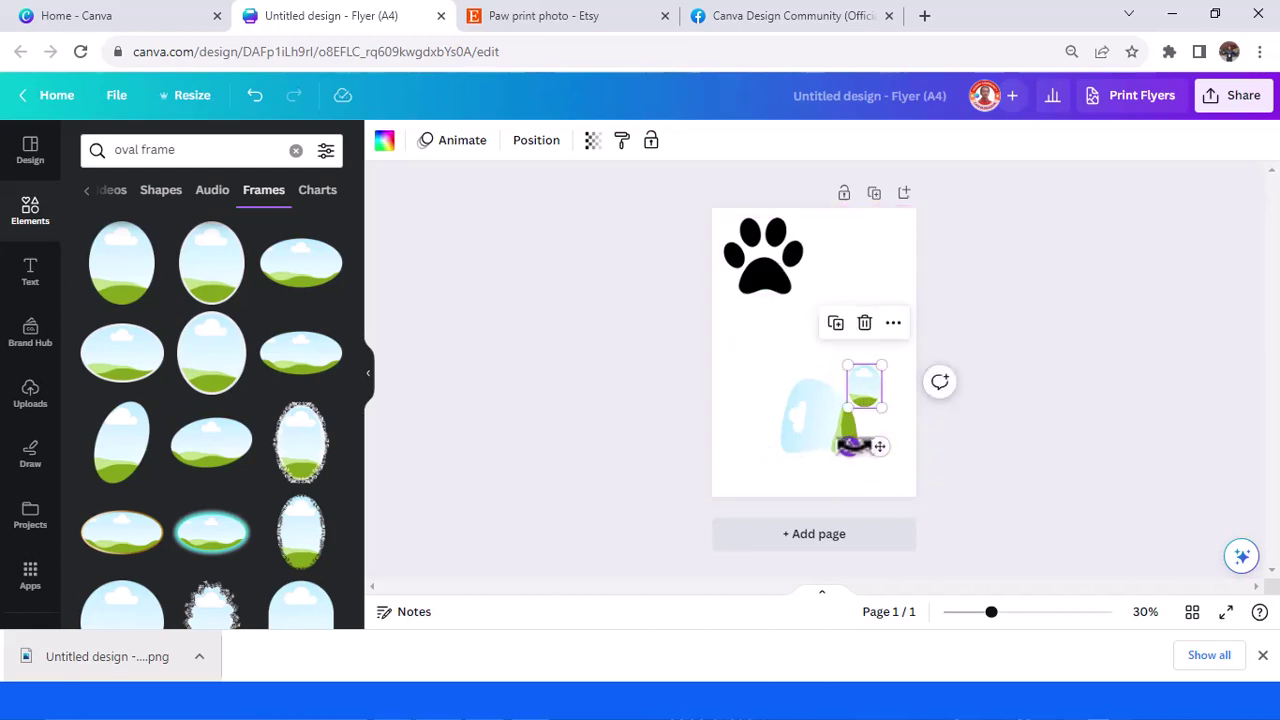
left_click_drag(850, 445, 866, 423)
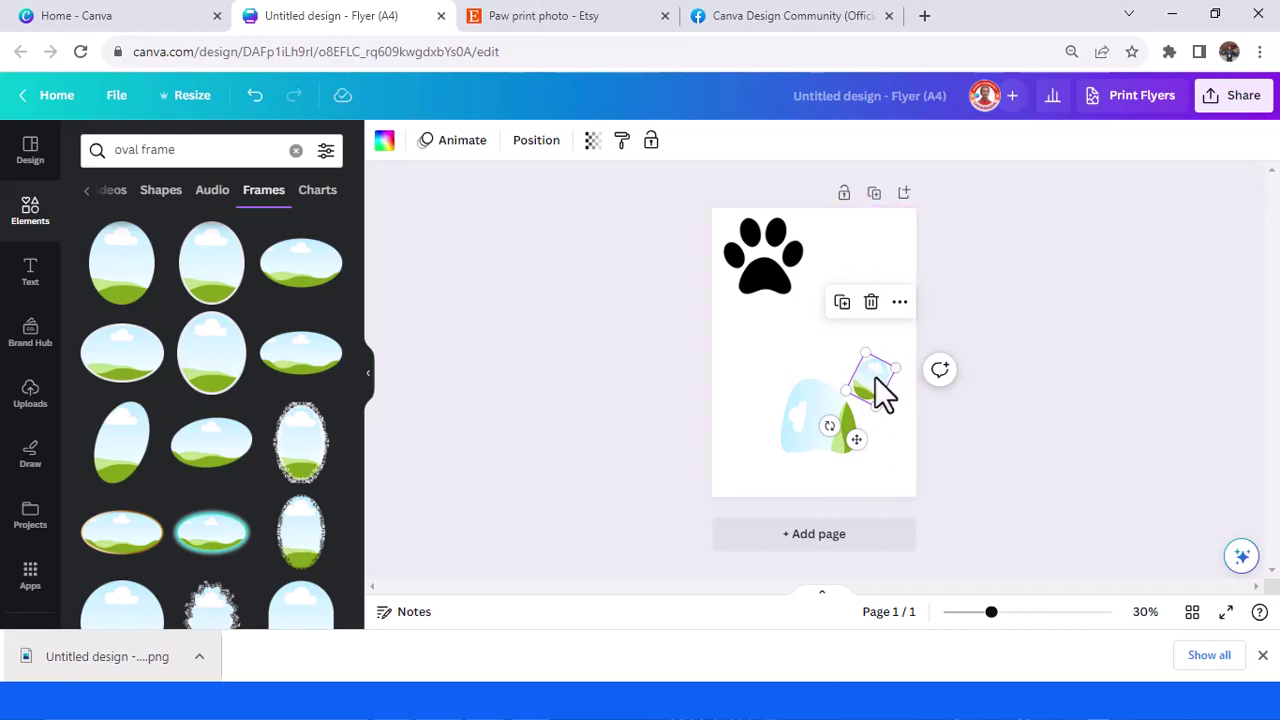
Duplicate the oval toe frame and place the copy up and to the left of it, tilted less, as the second toe
left_click(843, 306)
left_click_drag(876, 377, 834, 358)
left_click_drag(800, 405, 850, 440)
left_click_drag(829, 392, 878, 410)
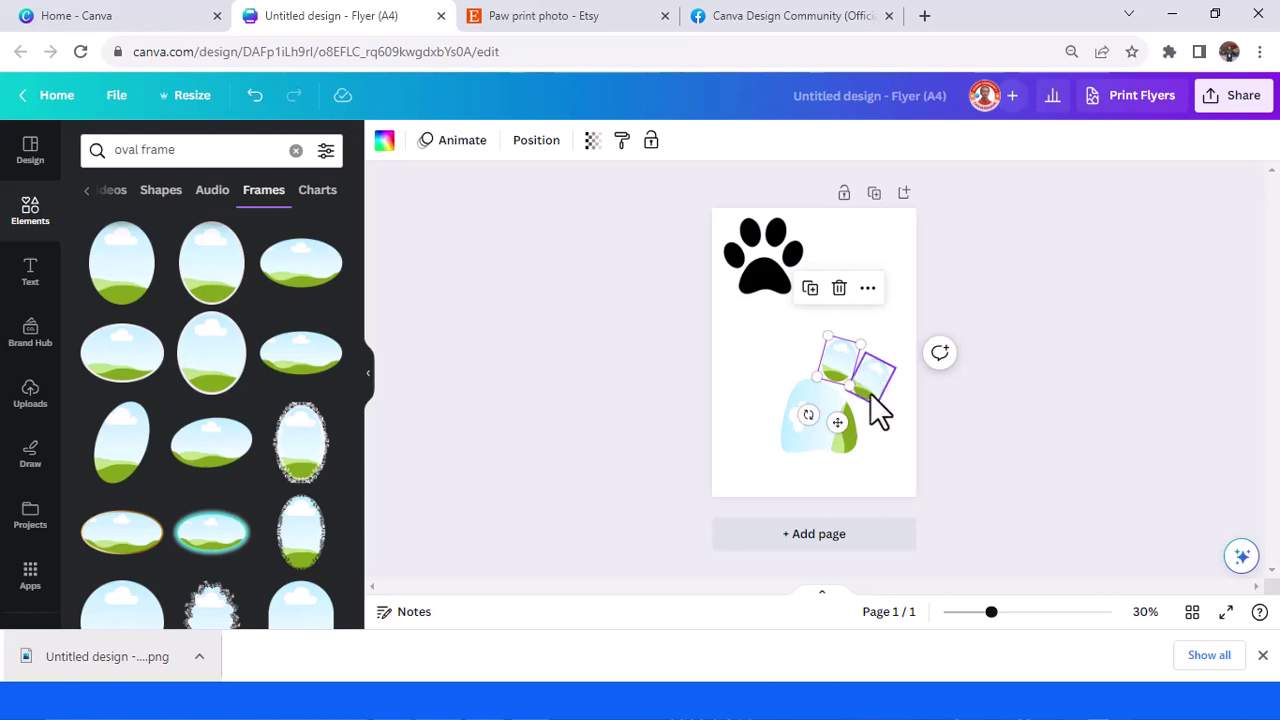
left_click_drag(992, 612, 1018, 612)
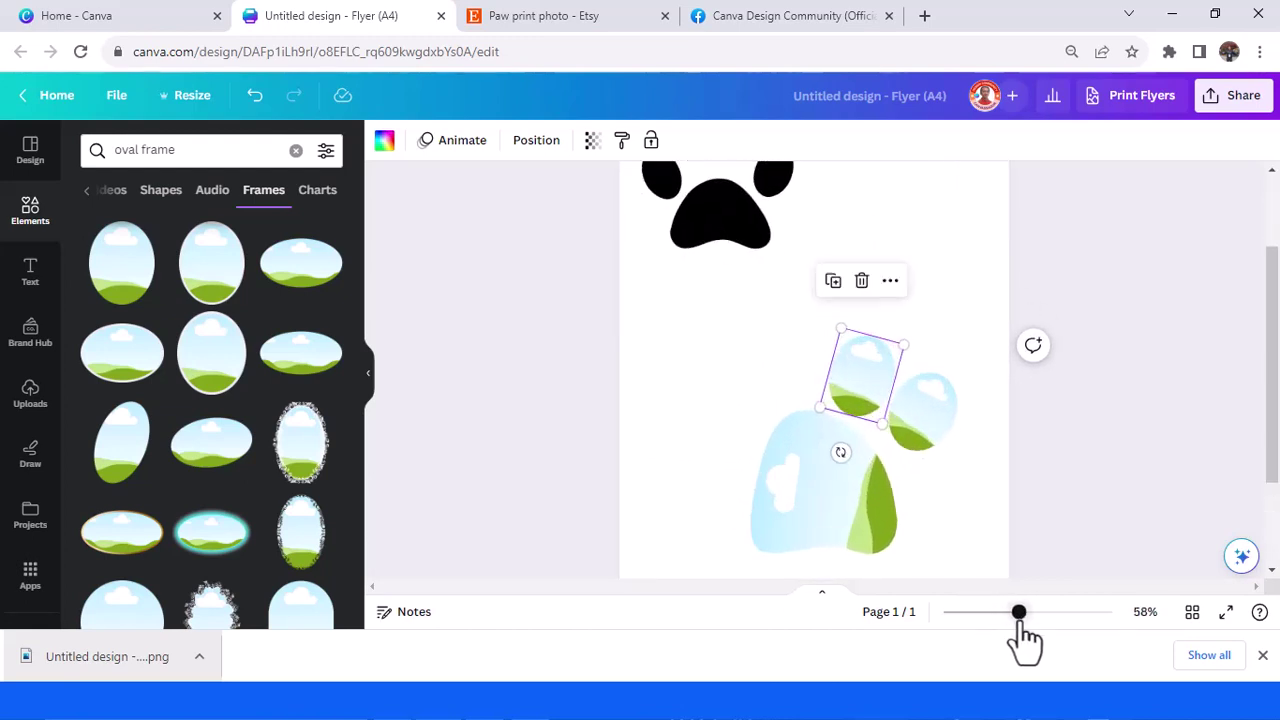
left_click_drag(865, 378, 862, 380)
Duplicate the second toe frame, tilt the copy to the opposite side, and place it above the pad's upper left as the third toe
left_click(826, 278)
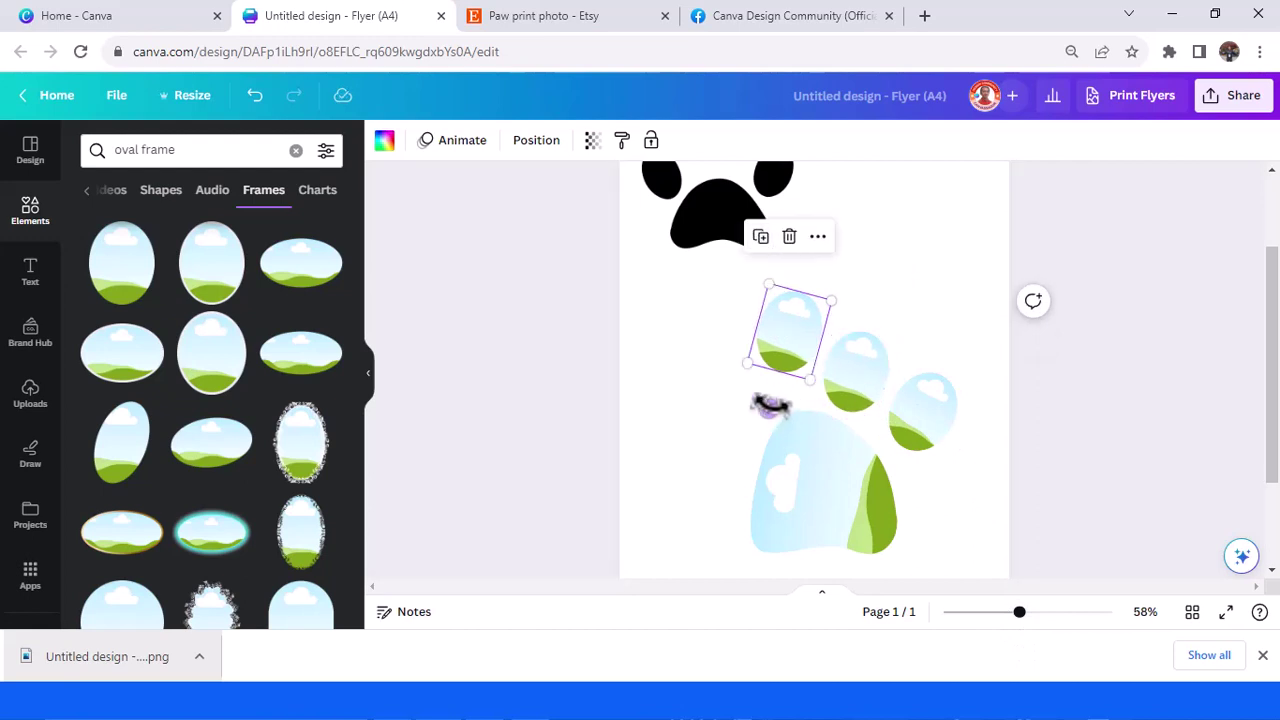
left_click_drag(766, 403, 805, 410)
left_click_drag(795, 338, 770, 350)
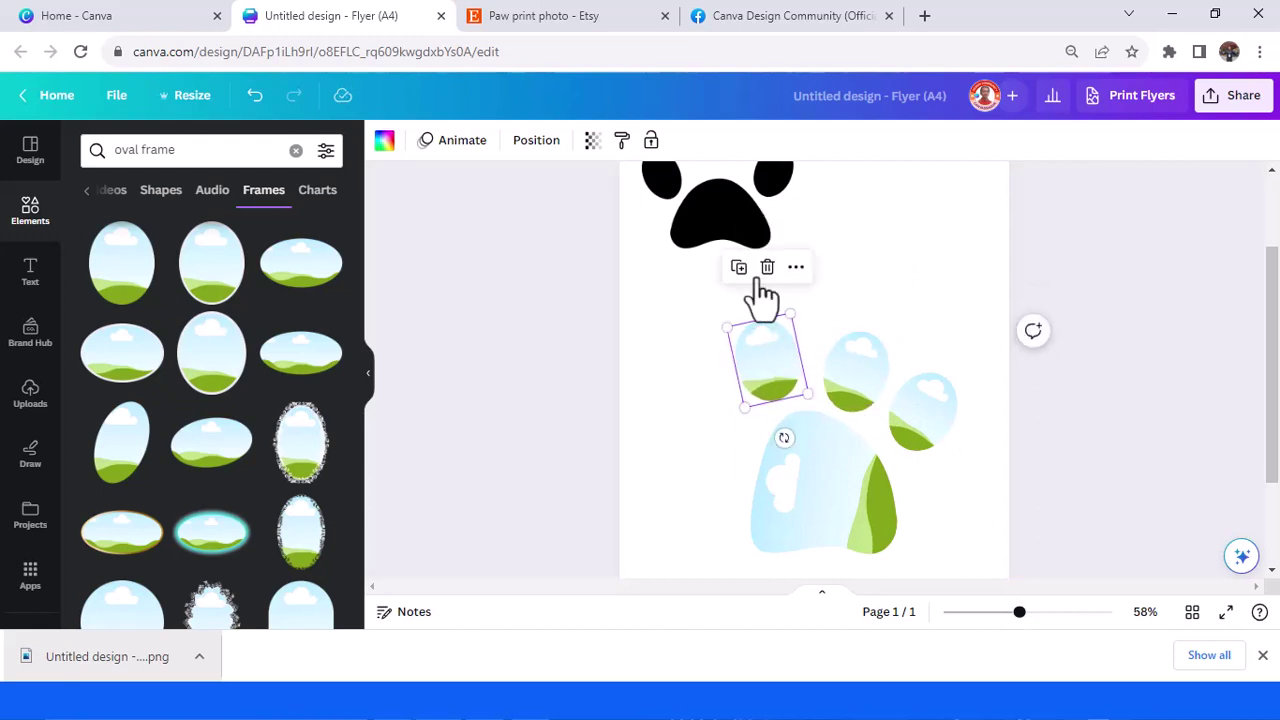
Duplicate the third toe frame, tilt the copy further, and place it lower at the pad's left side as the fourth toe
left_click(737, 267)
left_click_drag(696, 428, 720, 409)
left_click_drag(694, 371, 705, 405)
scroll(746, 364, "up", 2)
scroll(746, 371, "down", 1)
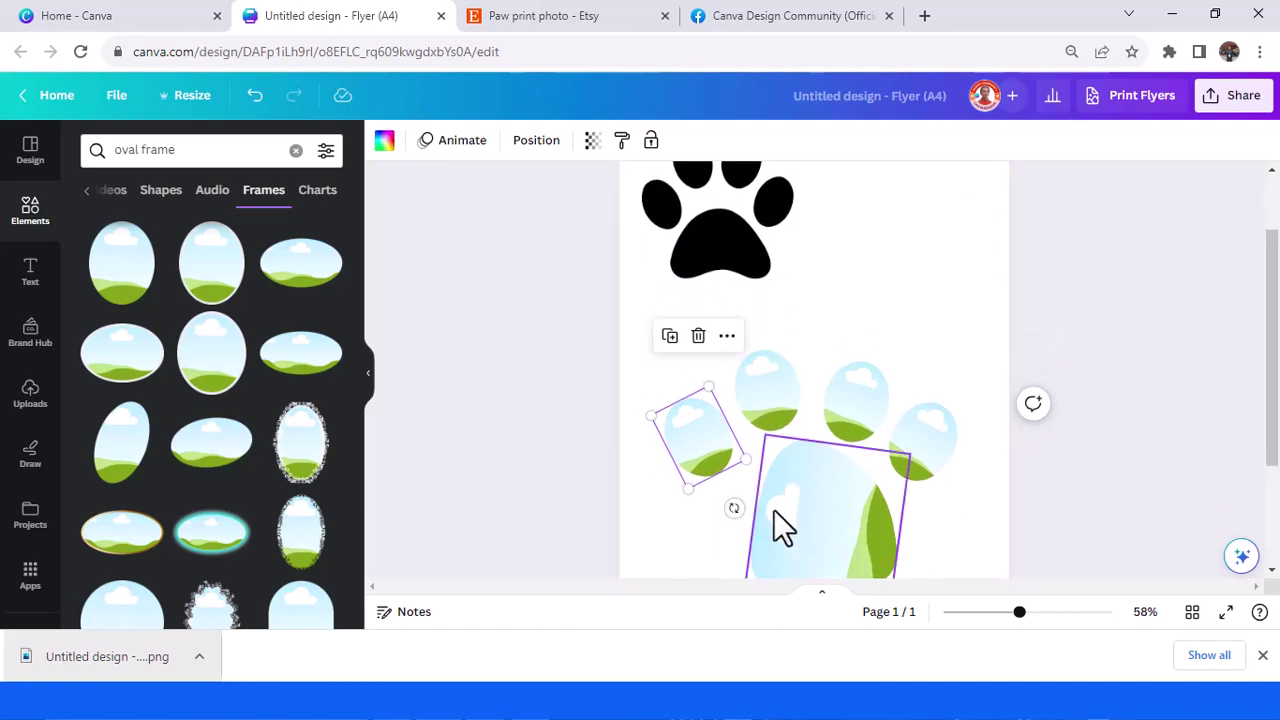
Fine-tune the fourth toe's tilt and the positions of the two left toes, comparing the framed paw with the black paw graphic
left_click_drag(734, 507, 746, 509)
left_click(782, 407)
key("ctrl+z")
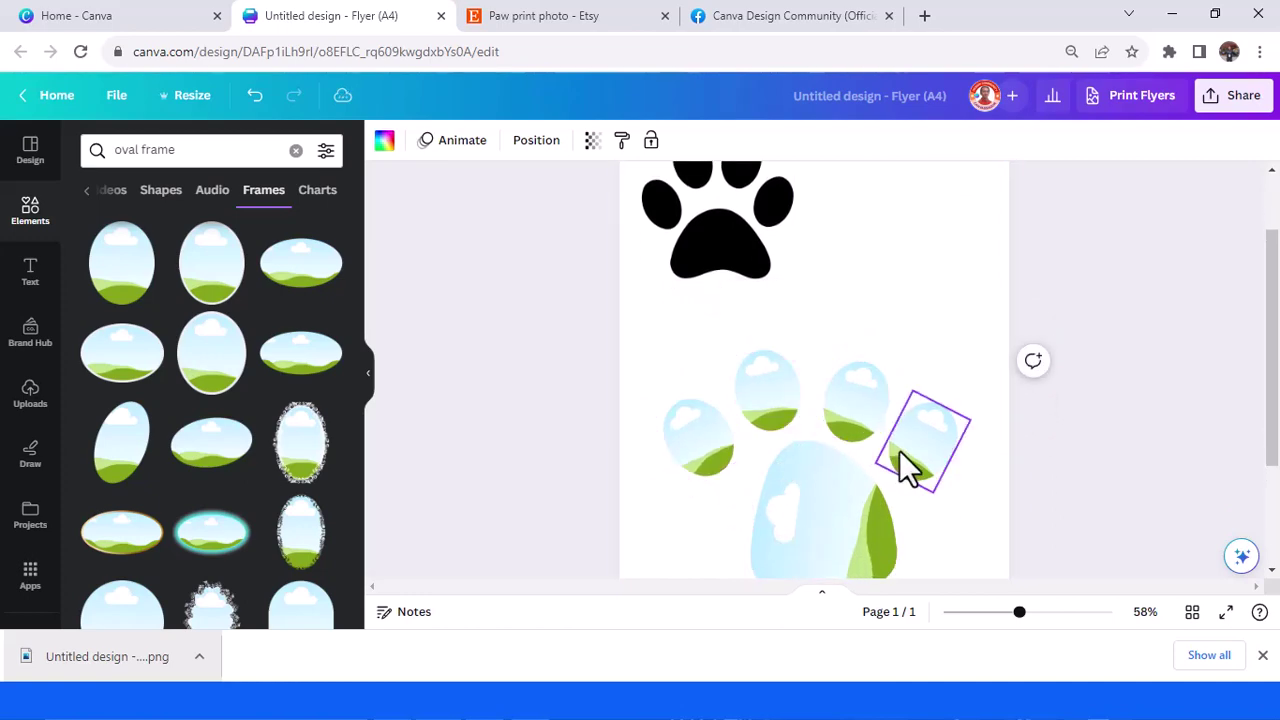
key("ctrl+z")
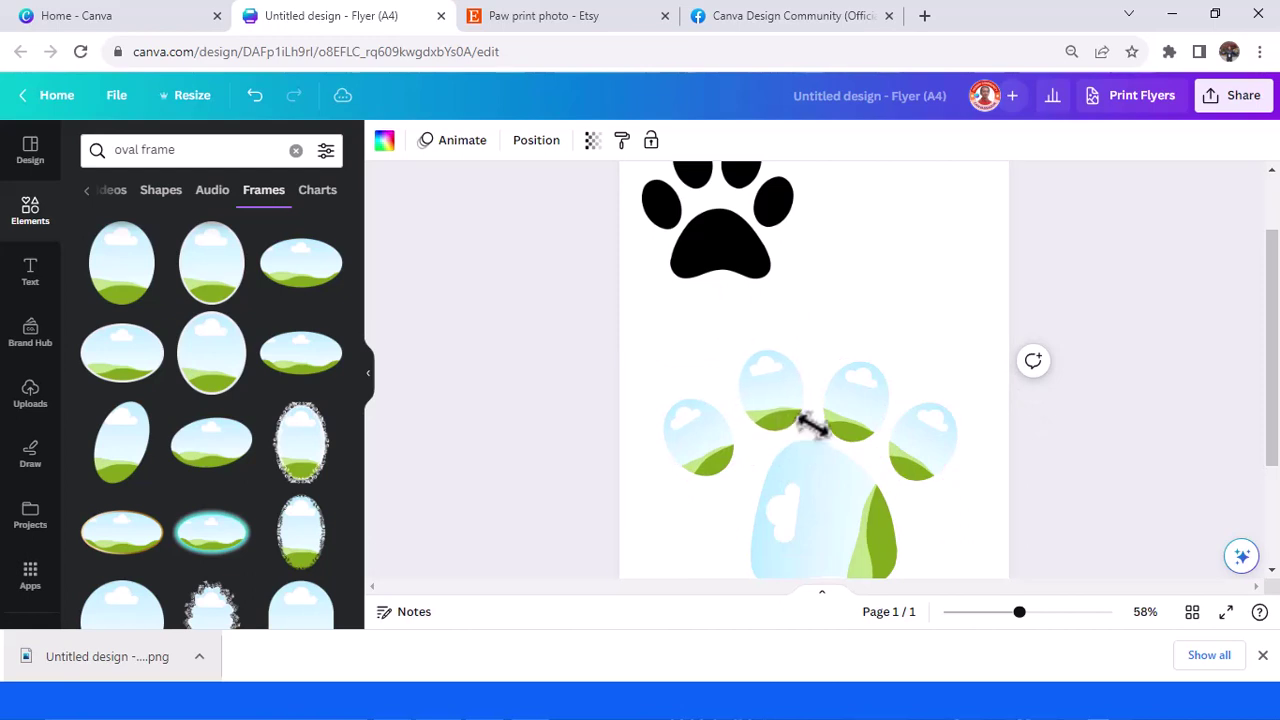
left_click(709, 455)
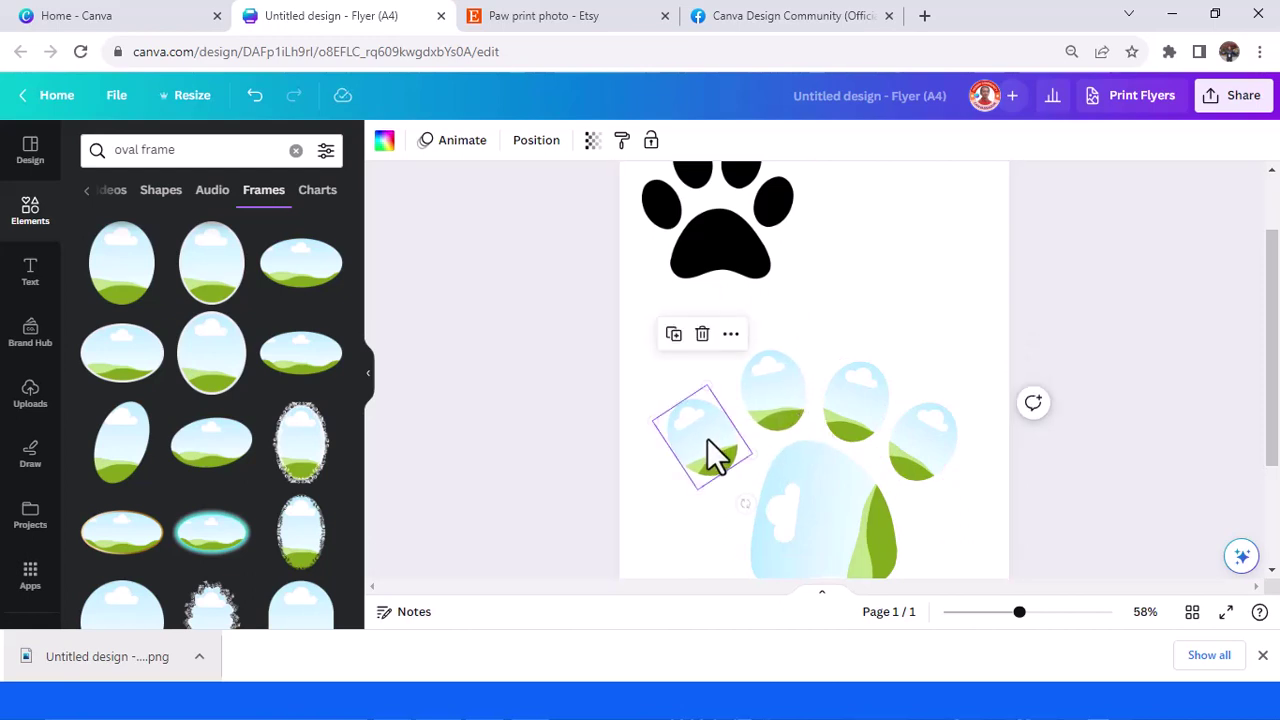
scroll(886, 518, "down", 2)
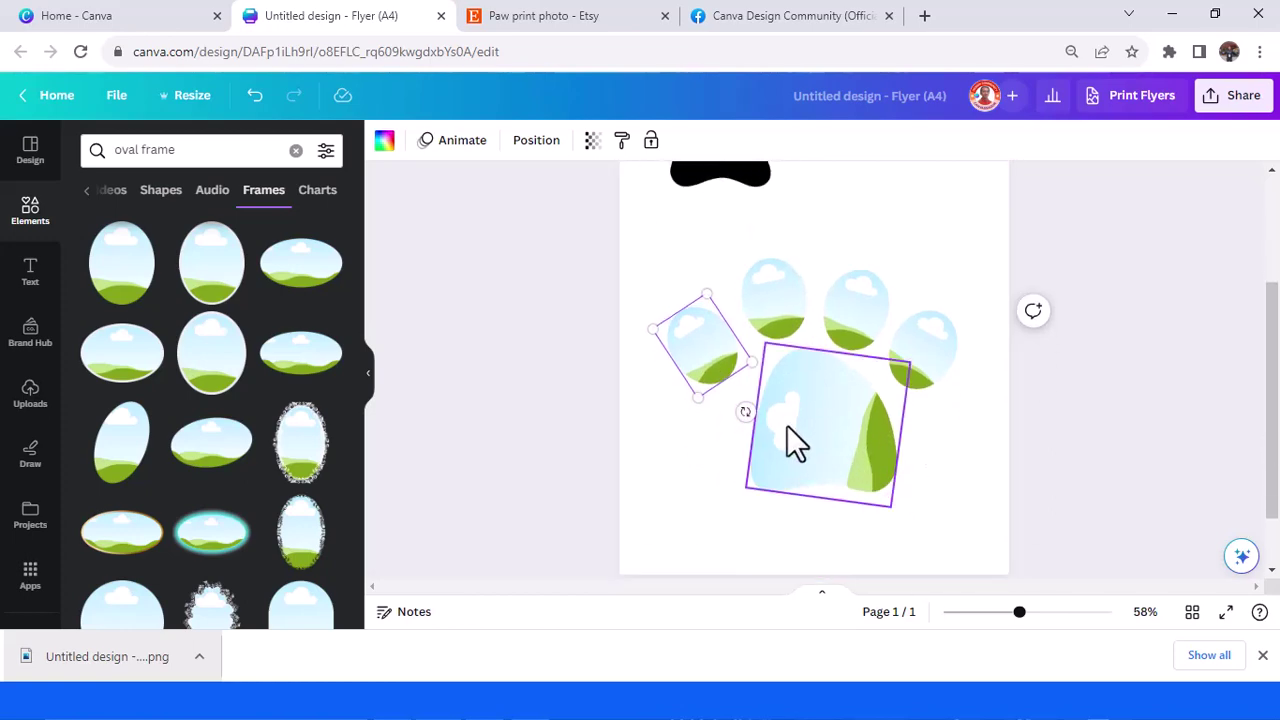
scroll(815, 465, "up", 4)
scroll(840, 490, "down", 4)
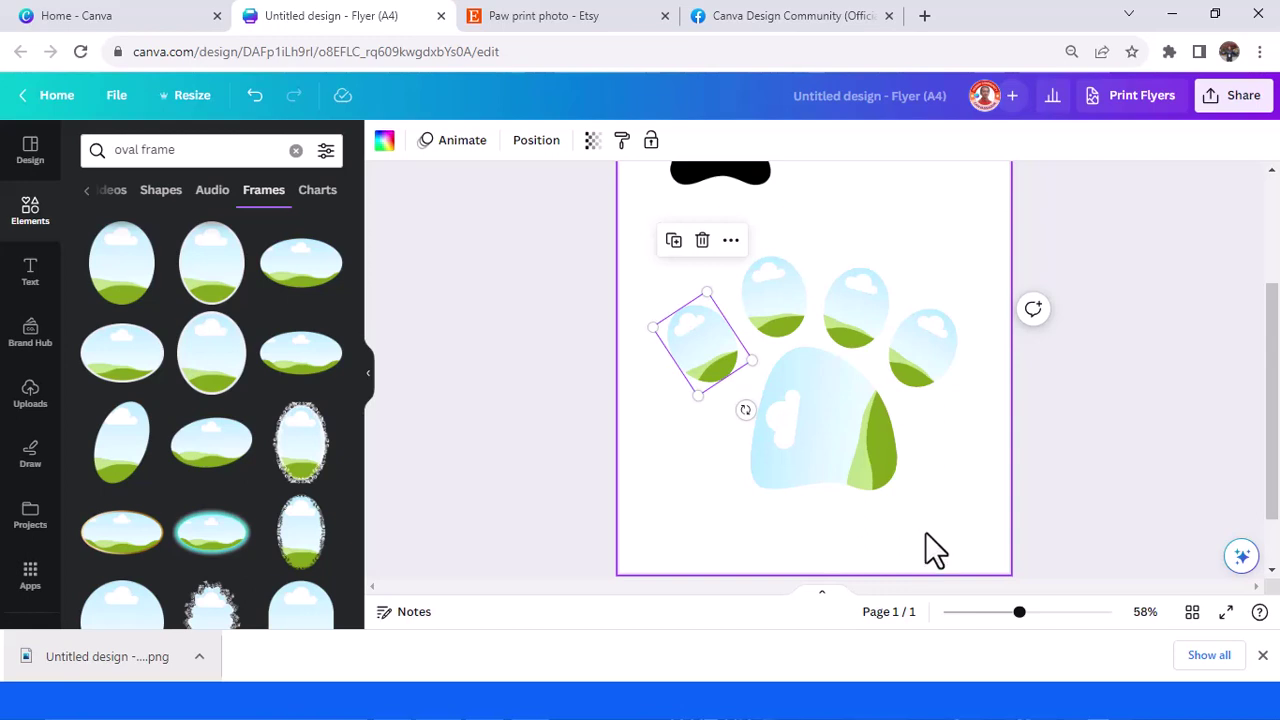
Search the elements for "puppy" and list only the photo results
scroll(905, 446, "up", 3)
scroll(907, 429, "down", 1)
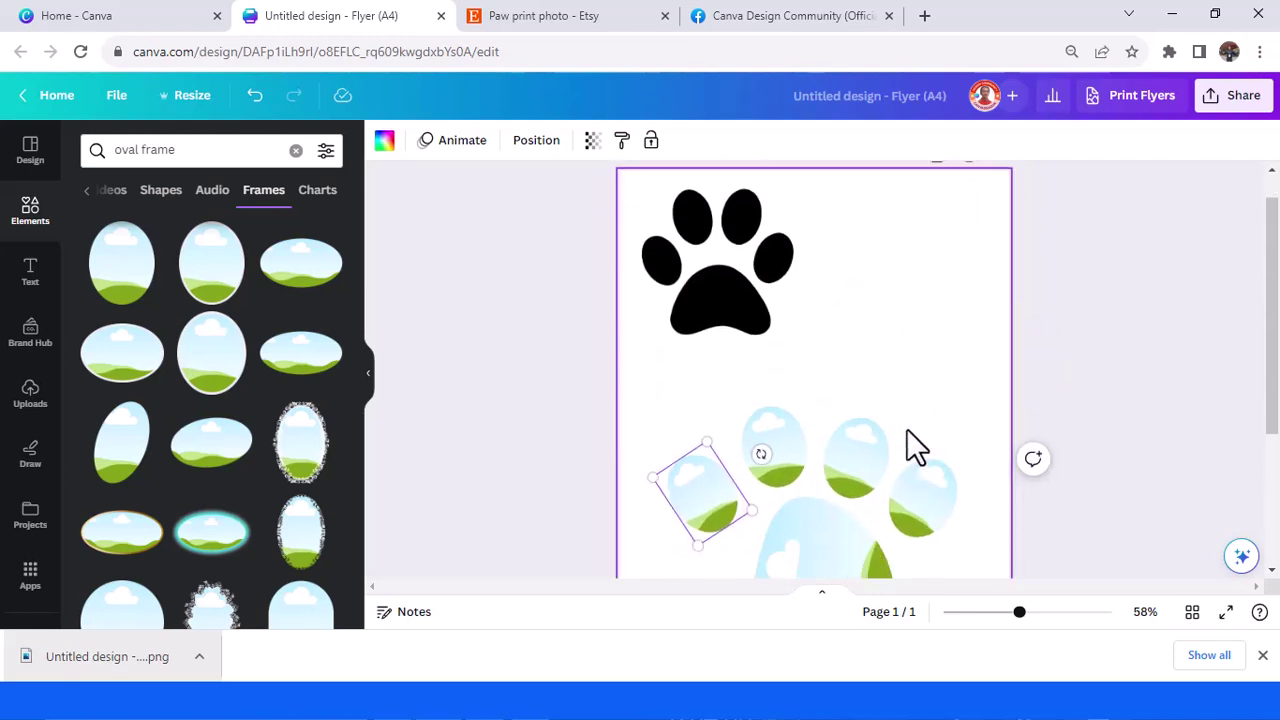
scroll(907, 446, "down", 3)
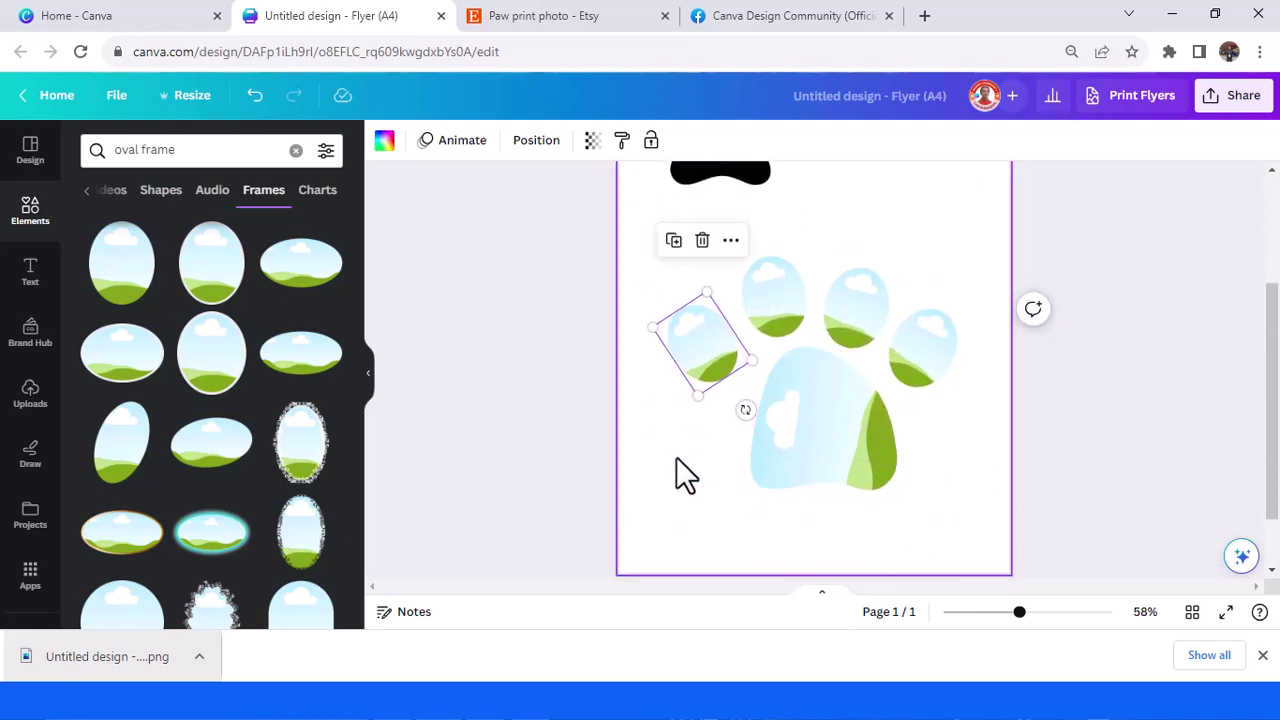
left_click(31, 215)
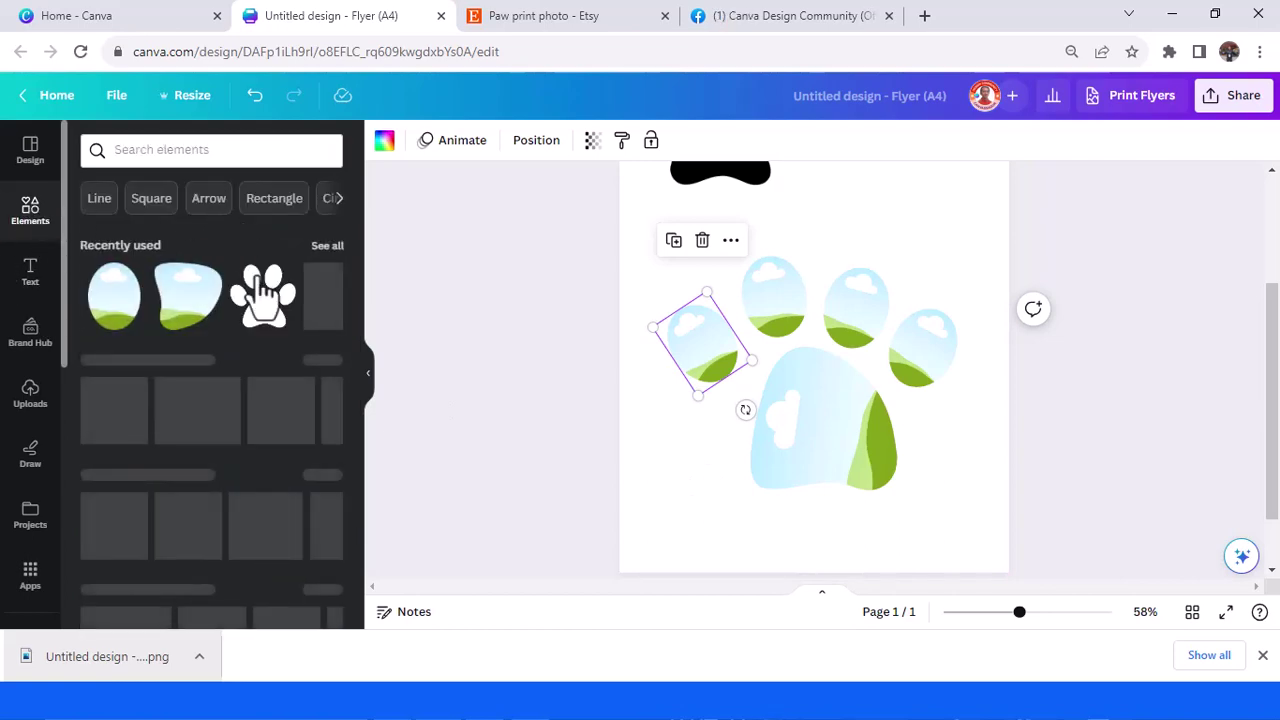
left_click(182, 150)
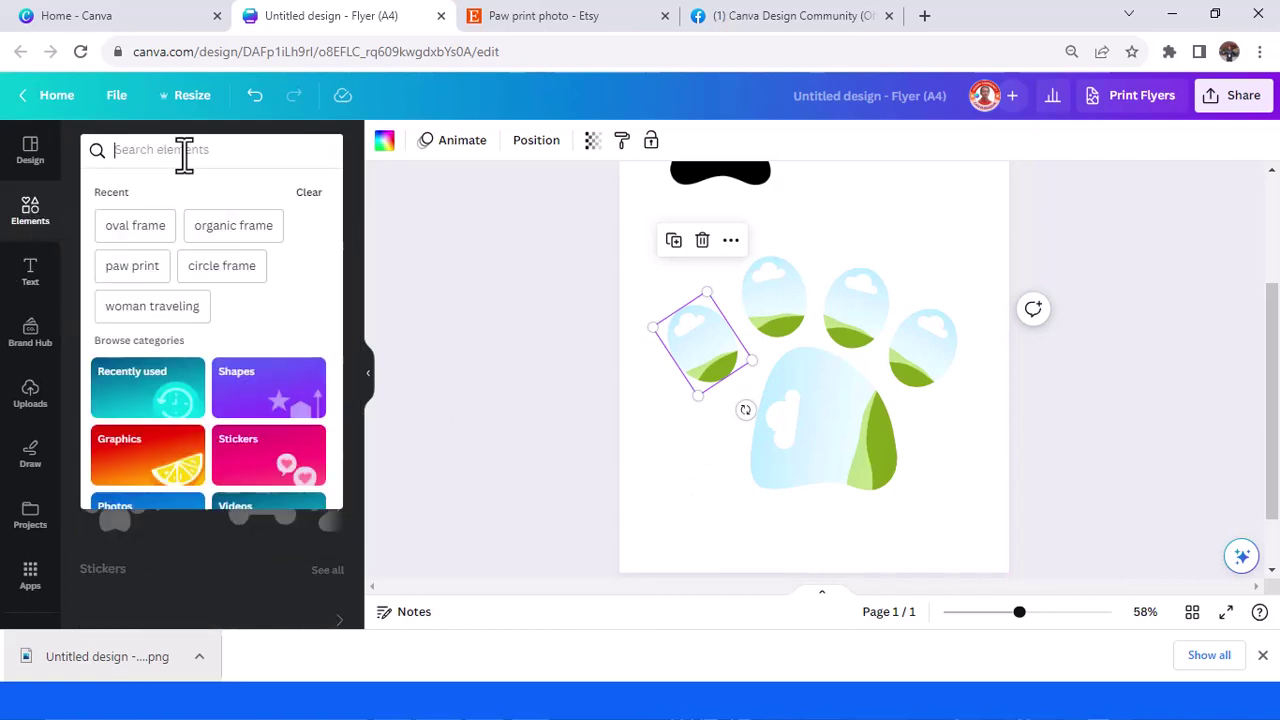
type("puppy")
key("Return")
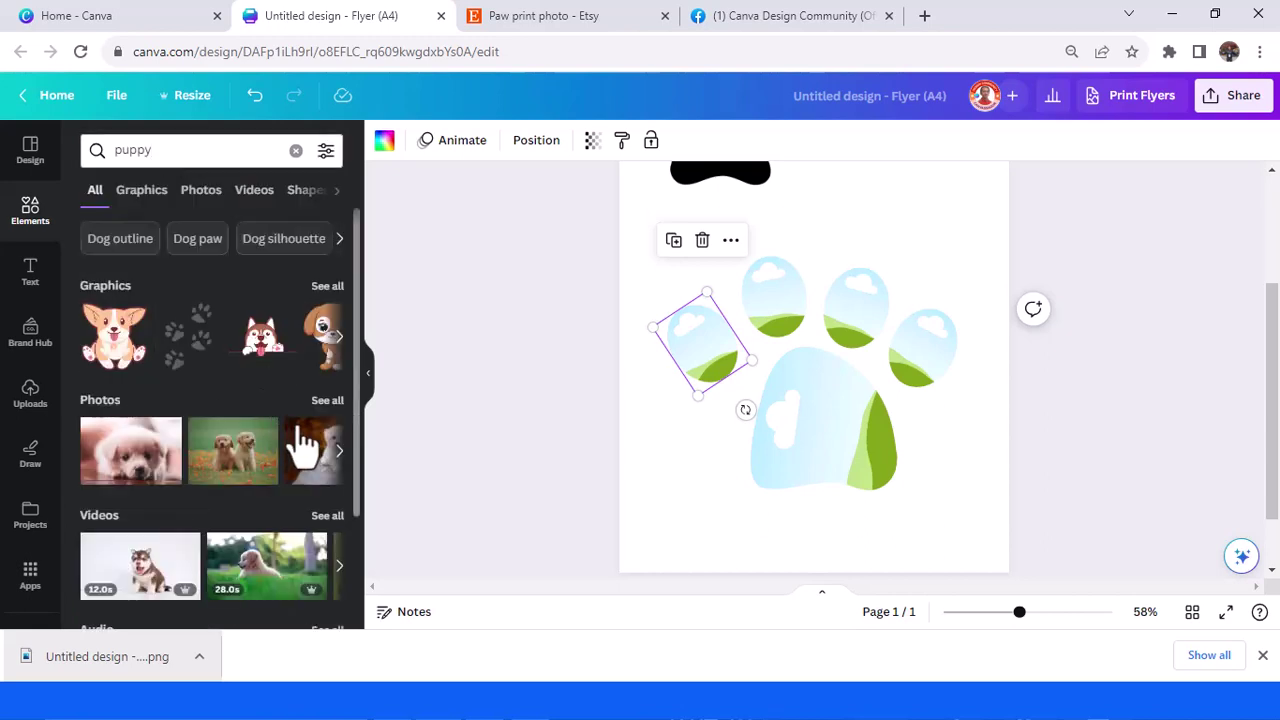
left_click(324, 402)
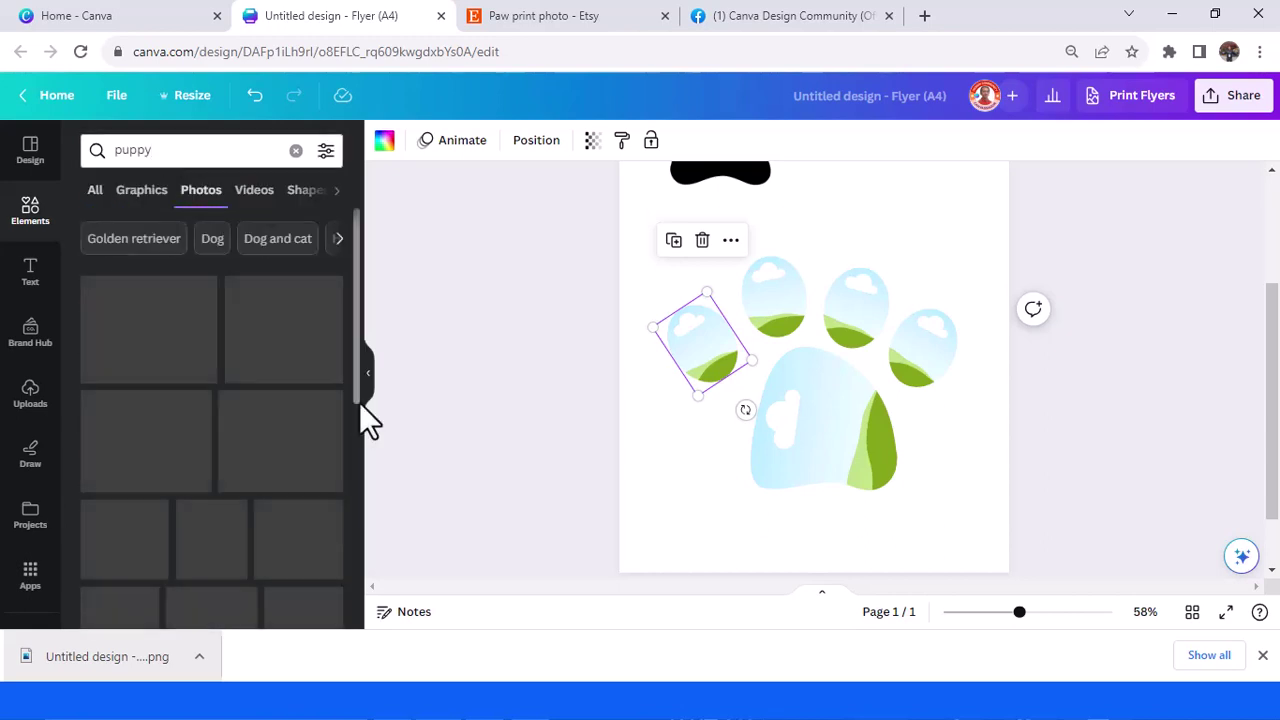
left_click(818, 238)
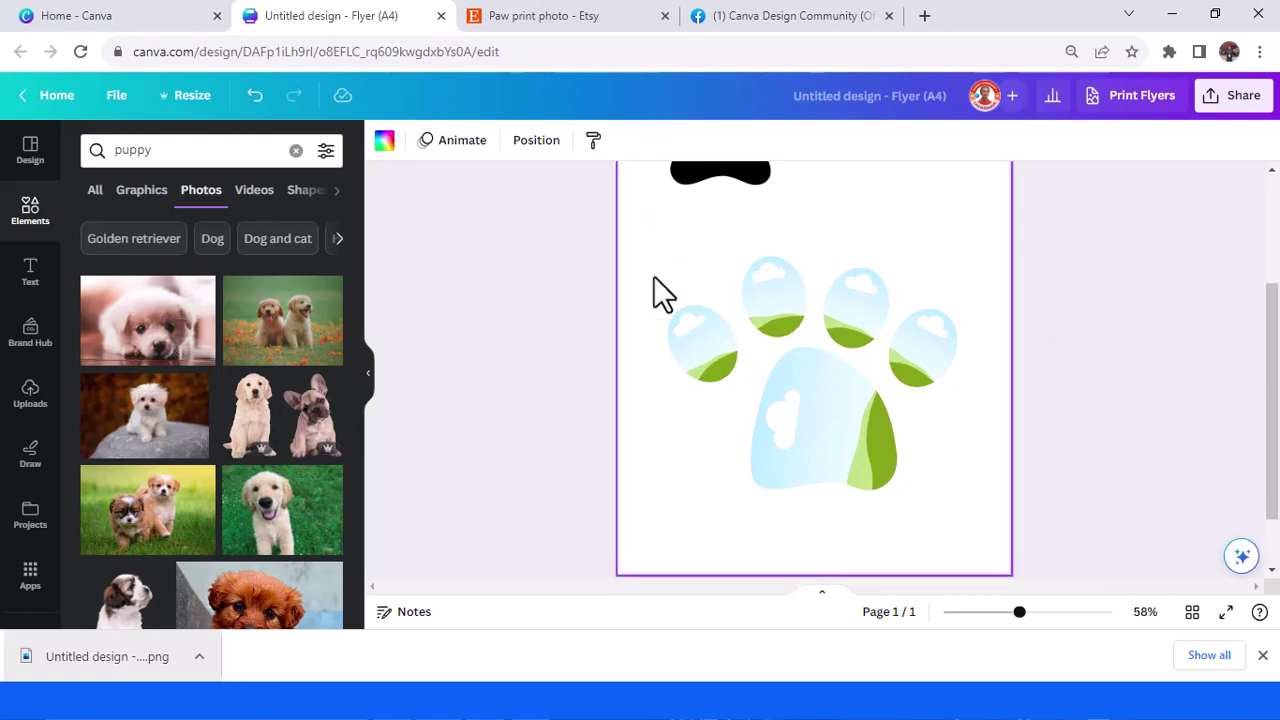
Fill the large pad frame with the close-up photo of the lying puppy and rotate the photo upright inside the frame
left_click(180, 352)
left_click_drag(720, 351, 742, 412)
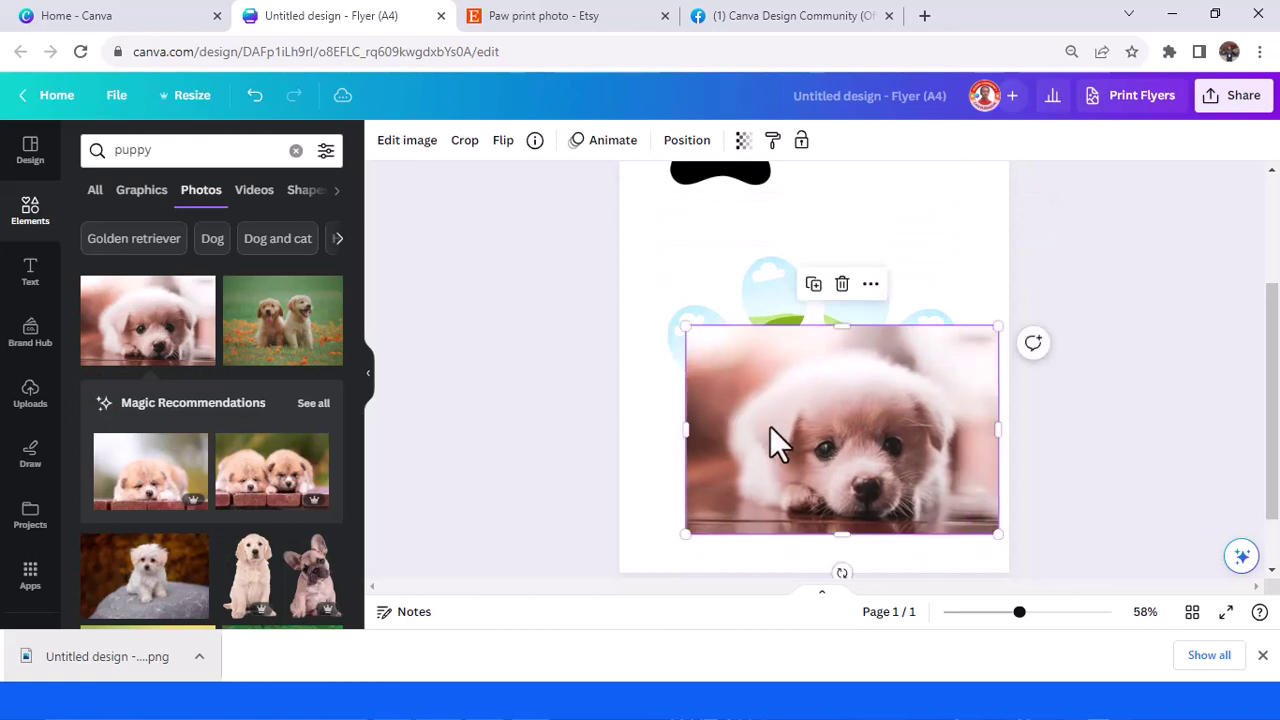
left_click_drag(812, 440, 848, 462)
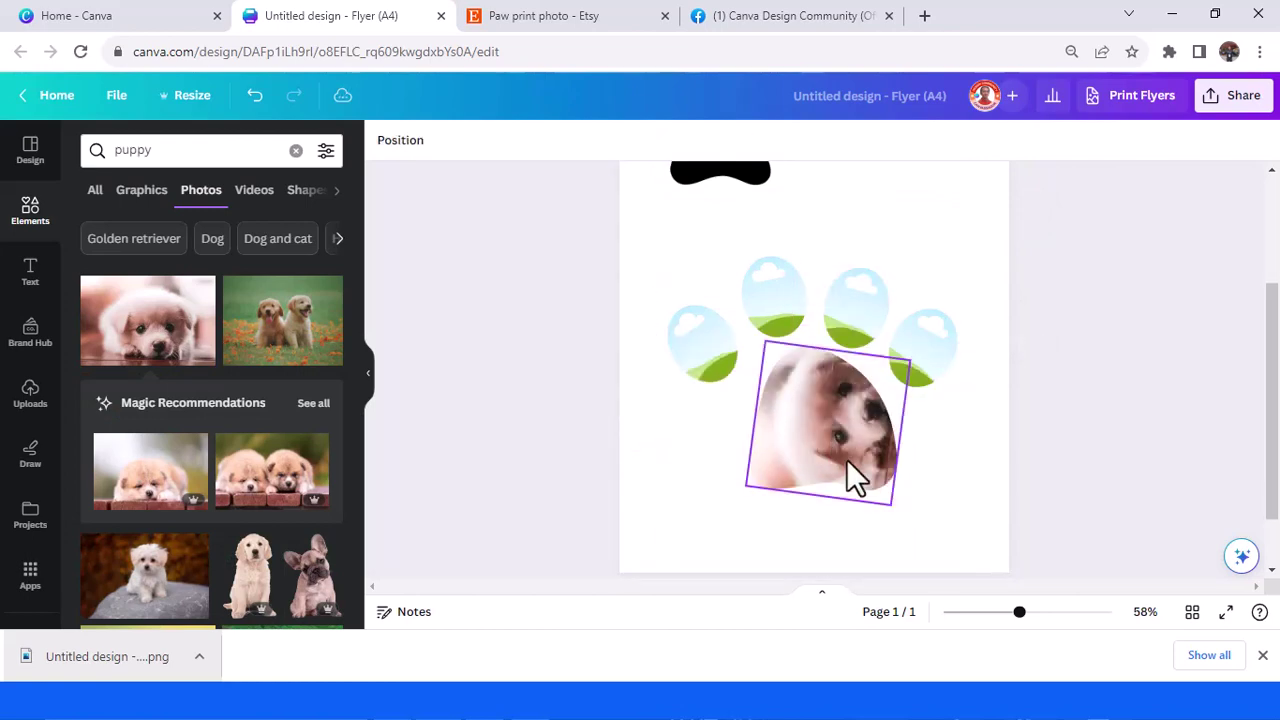
double_click(847, 436)
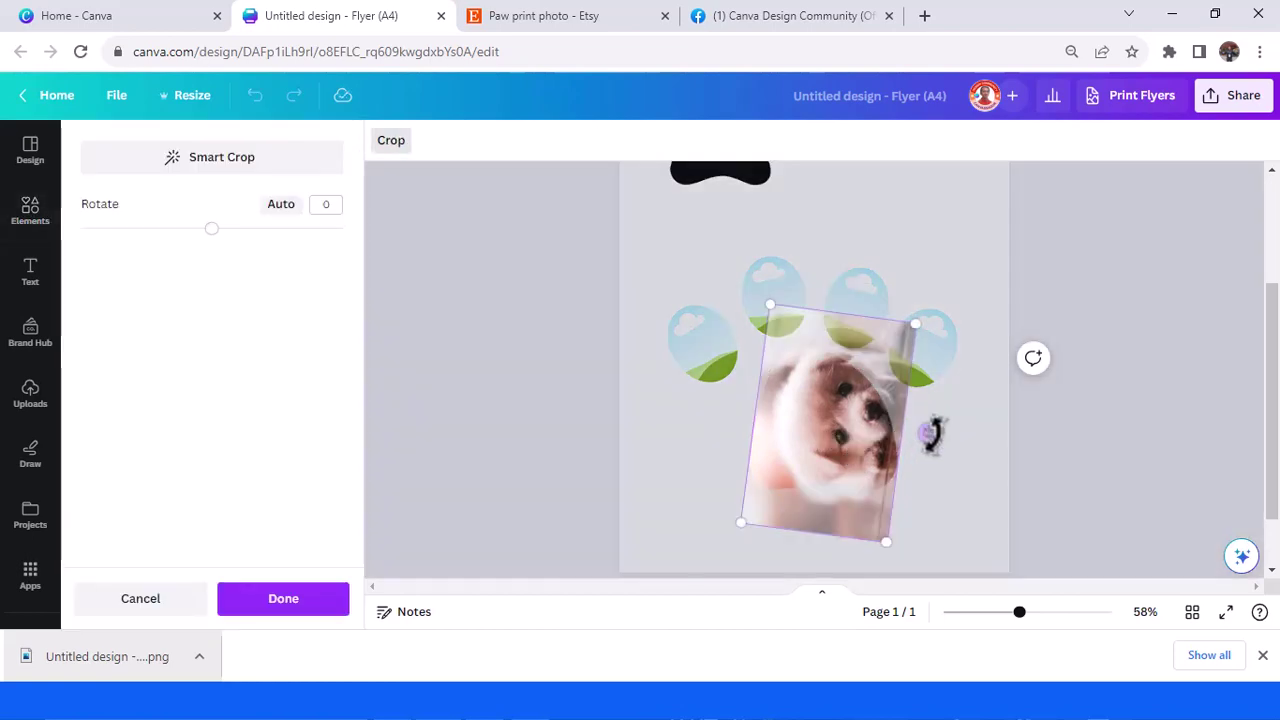
left_click_drag(928, 433, 834, 500)
left_click(969, 524)
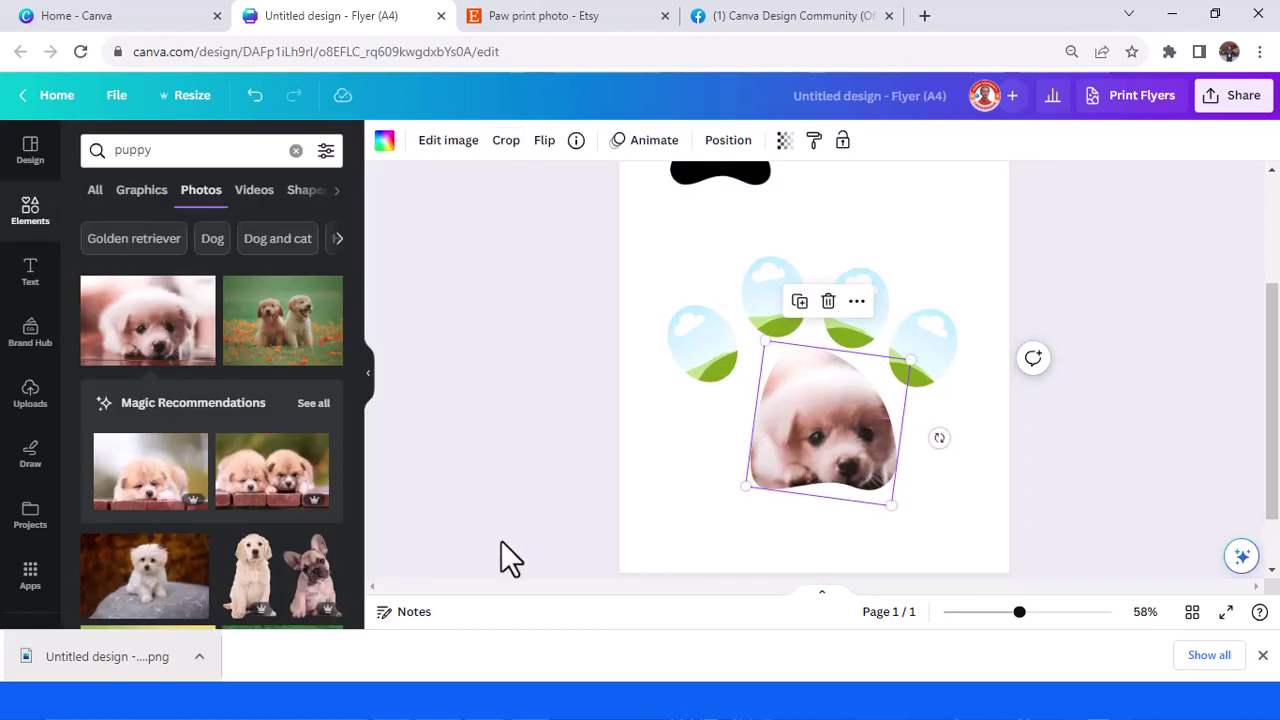
Fill the outer left toe with the white puppy on the rock and the next toe with a similar recommended white puppy photo
left_click(149, 590)
left_click_drag(706, 340, 766, 294)
left_click(215, 575)
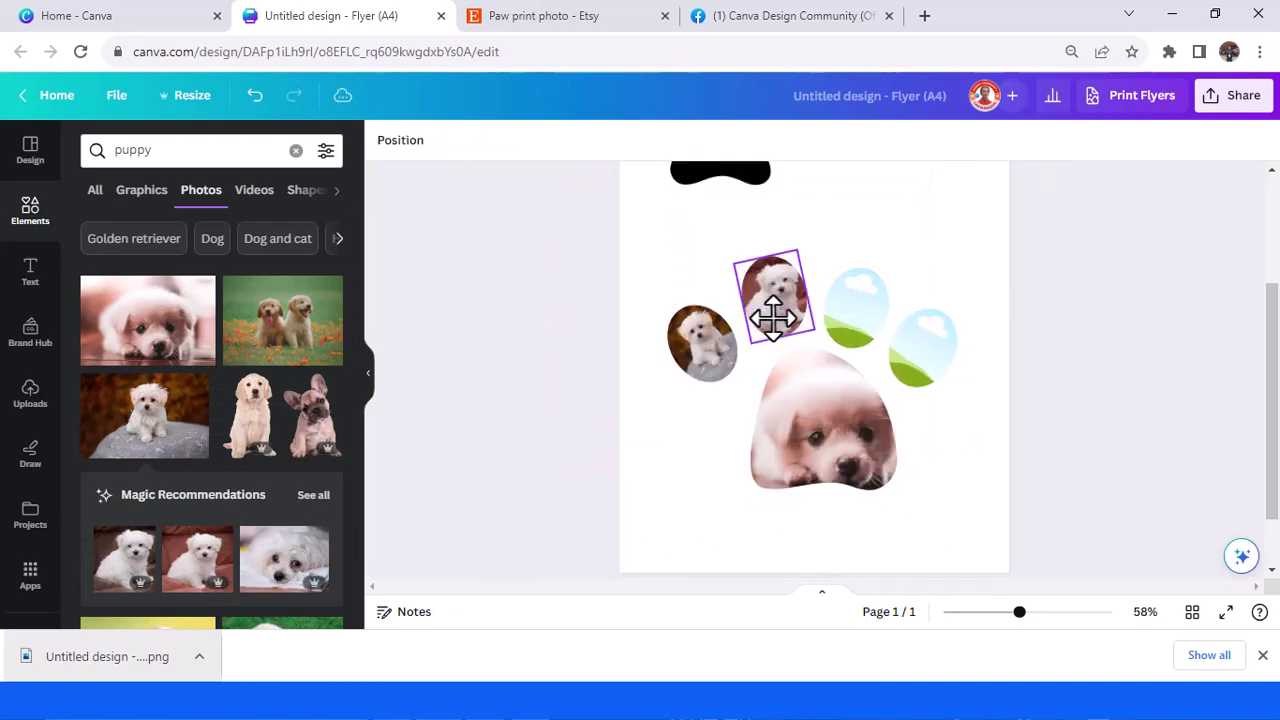
Fill the third toe from the left with the golden puppy on green grass and adjust the photo's crop in the oval
scroll(316, 476, "down", 1)
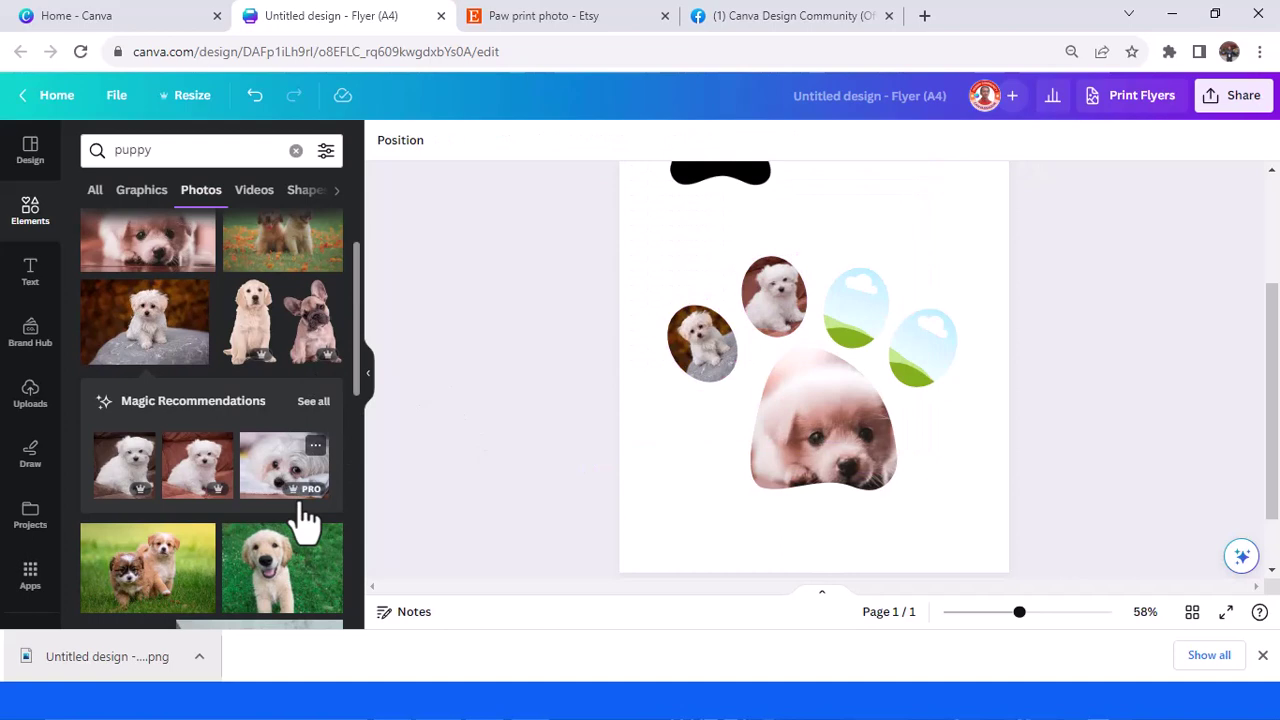
left_click(275, 584)
left_click_drag(834, 288, 866, 323)
left_click_drag(588, 440, 872, 313)
double_click(850, 312)
left_click(677, 464)
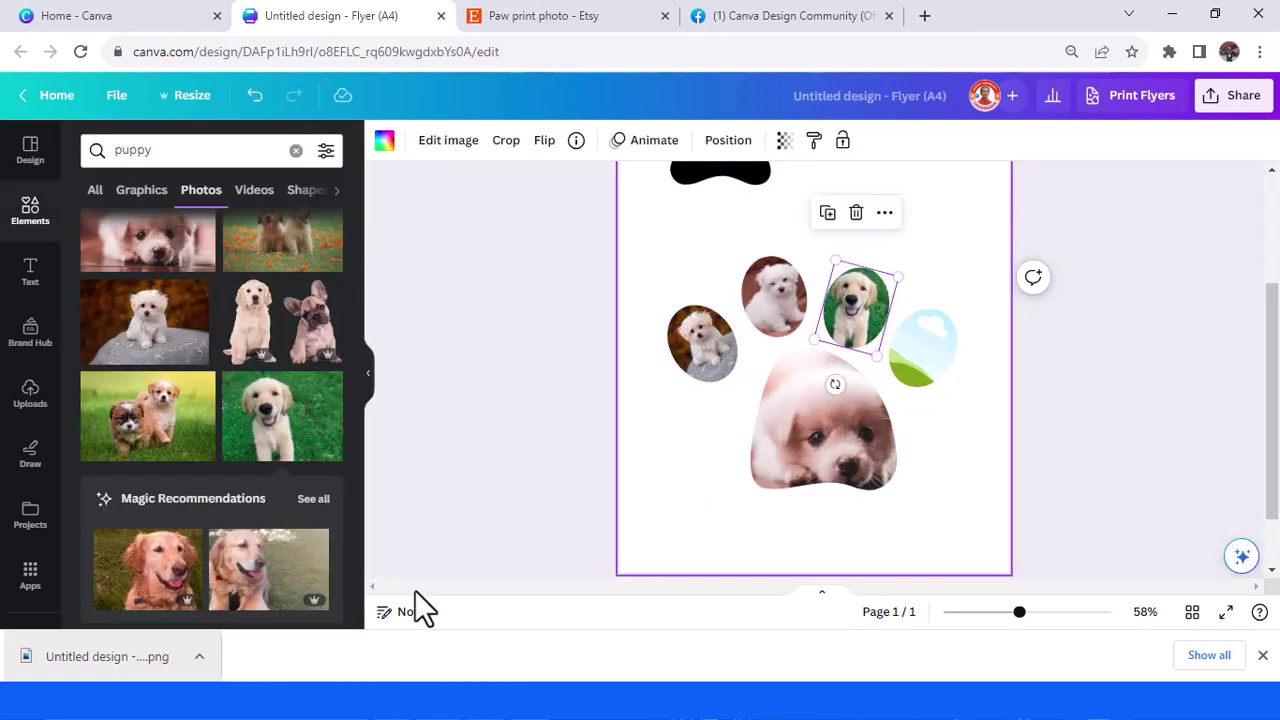
Fill the outer right toe with the puppy photo on blue planks and shift the crop so the puppy is centred
scroll(292, 490, "down", 2)
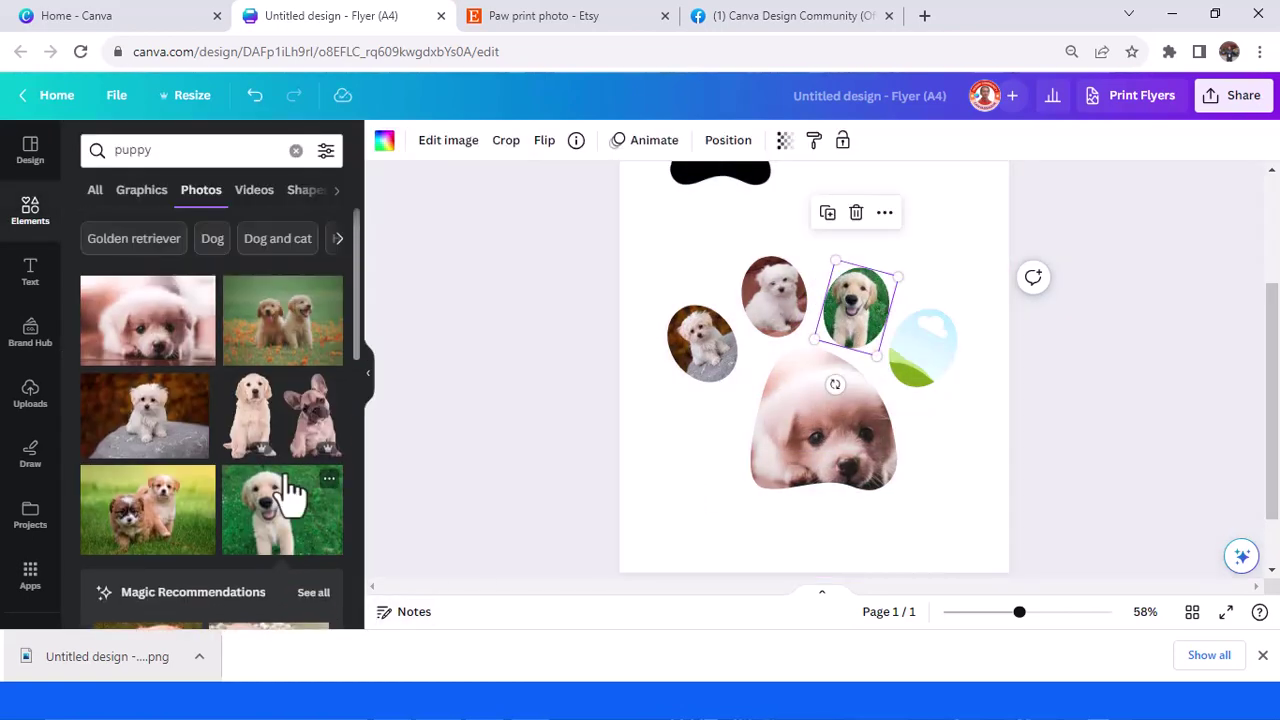
scroll(288, 488, "down", 2)
scroll(245, 500, "down", 1)
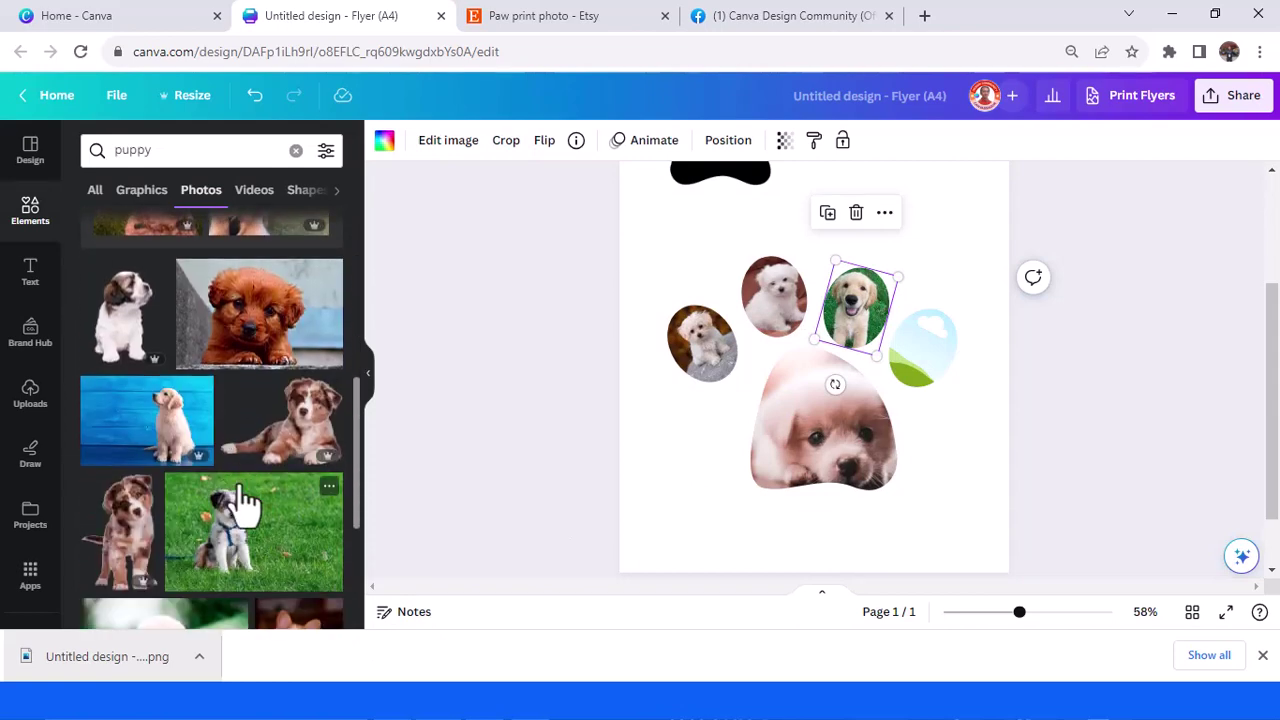
left_click(183, 425)
left_click_drag(806, 363, 930, 355)
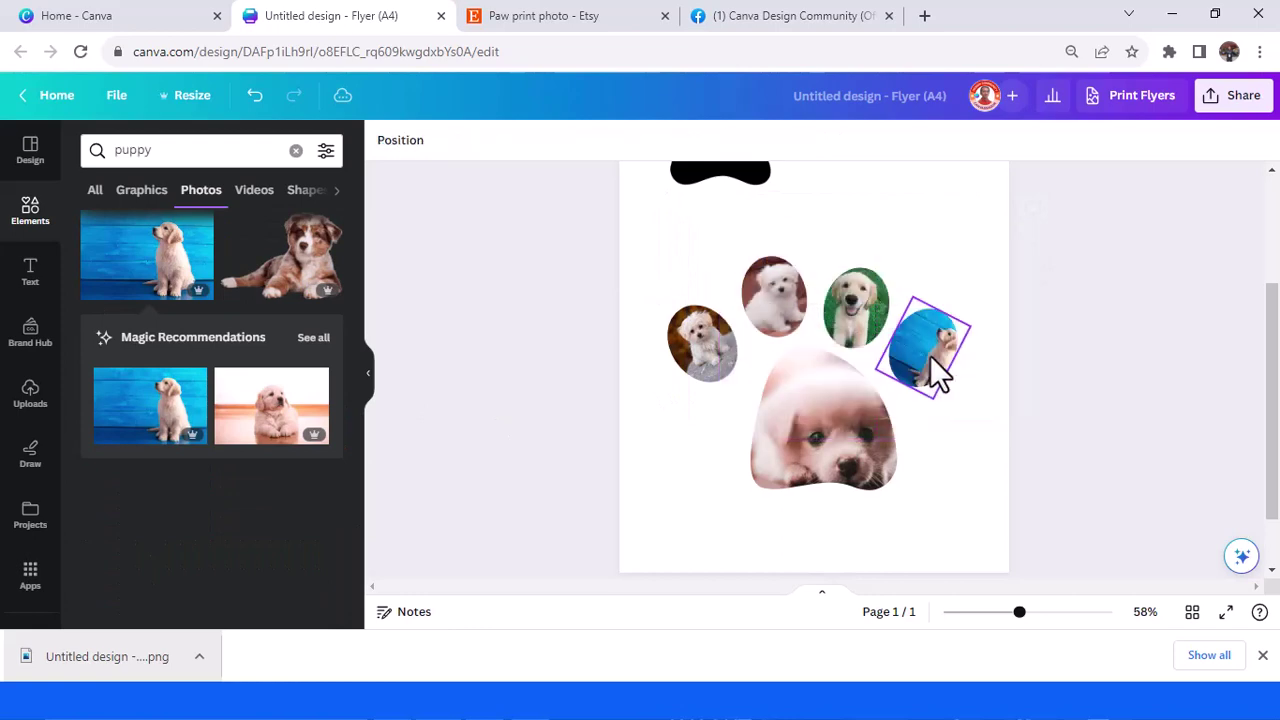
double_click(930, 351)
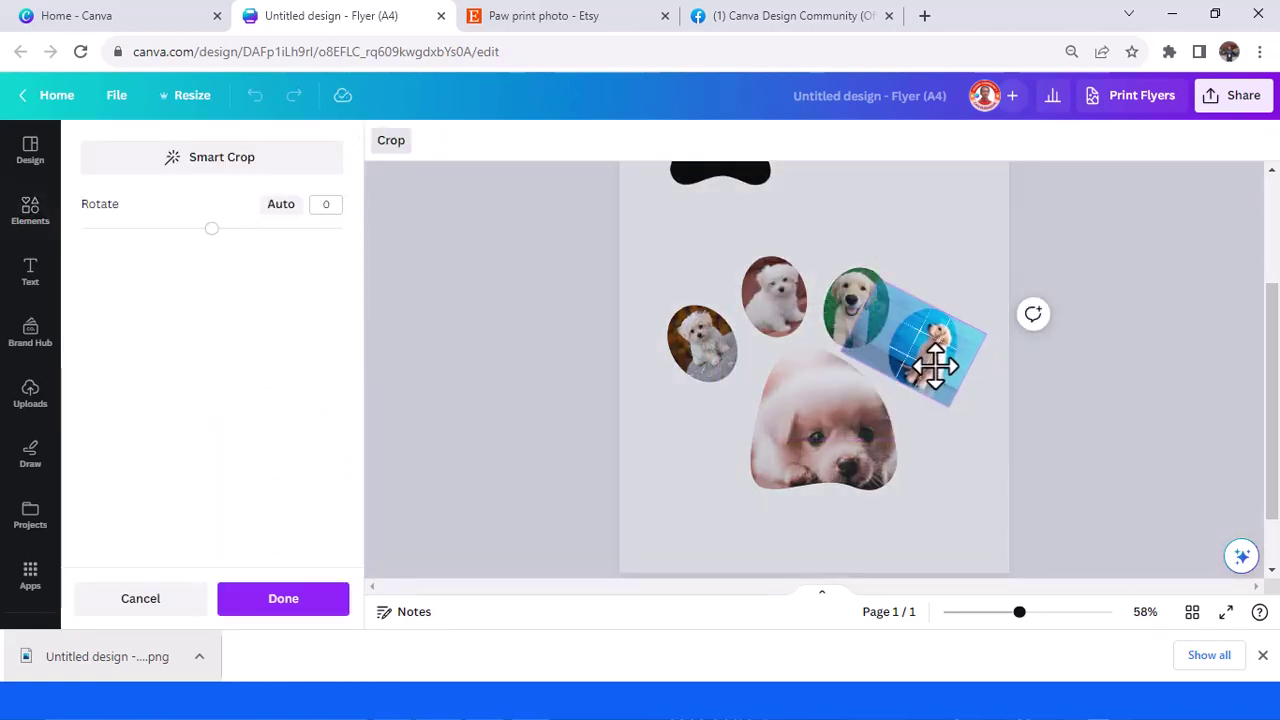
left_click(911, 478)
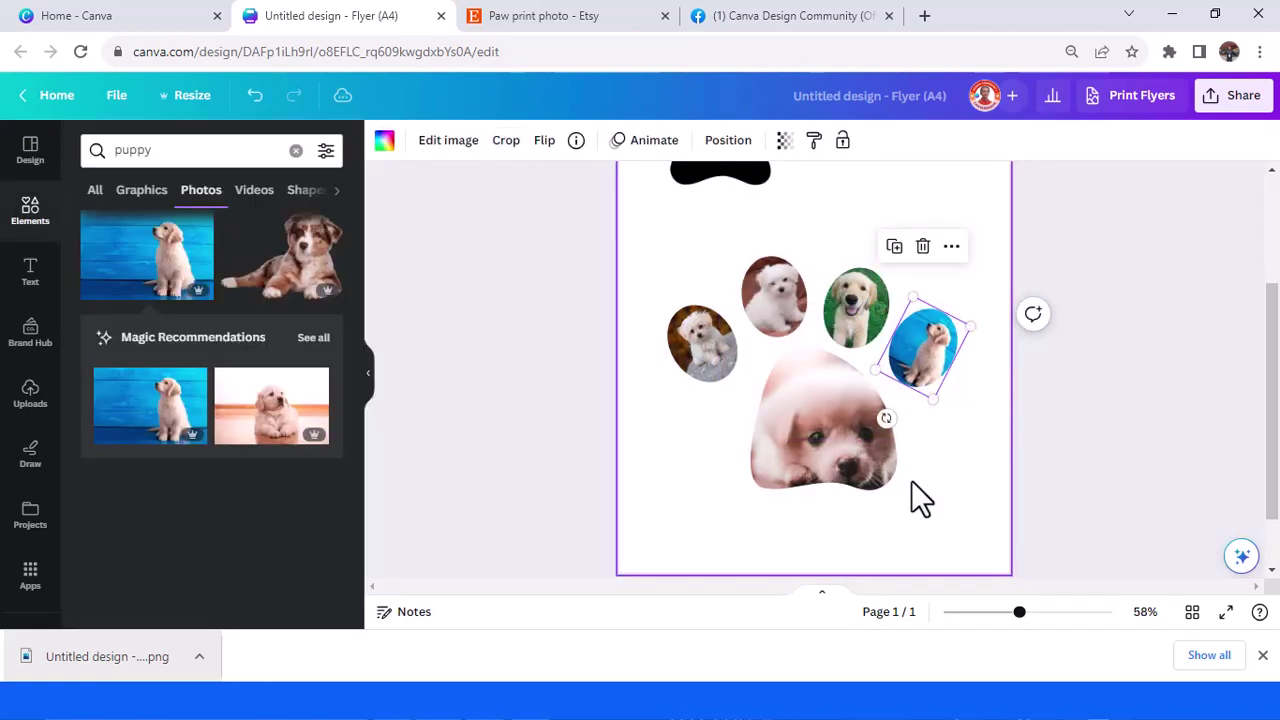
left_click(966, 499)
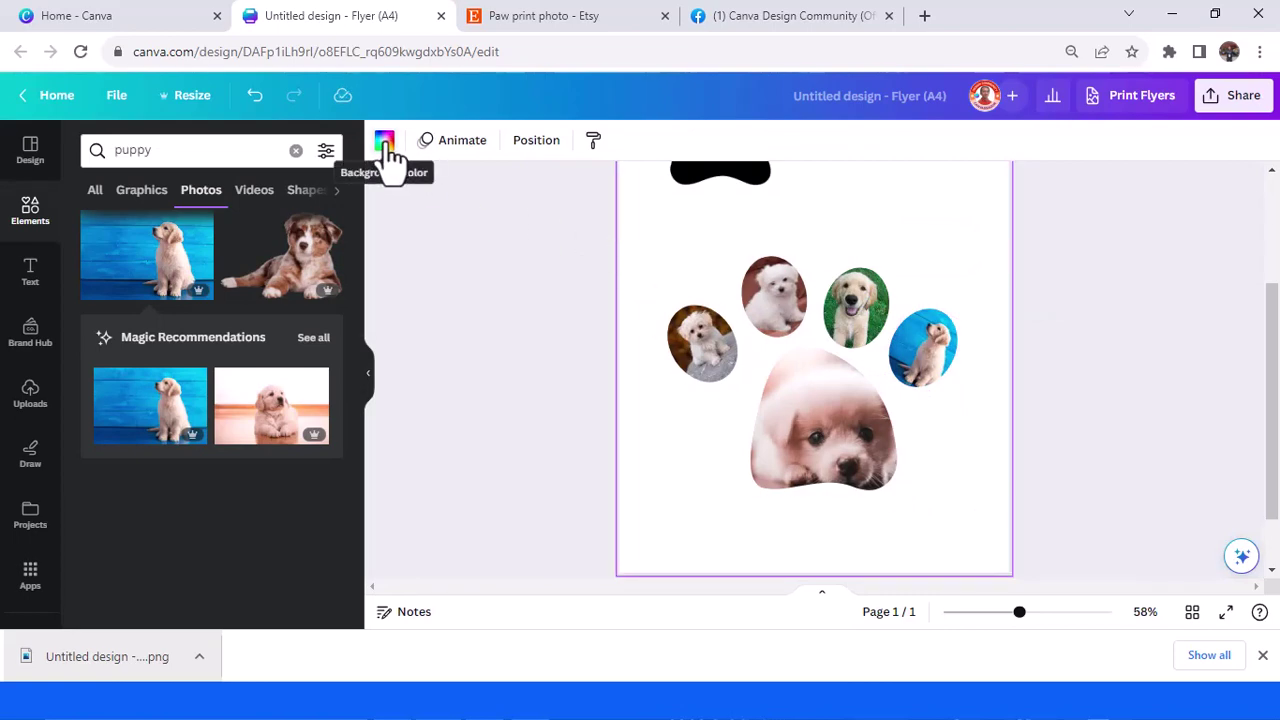
Search the elements for "paw prints" and show all matching graphics
left_click(30, 215)
left_click(150, 150)
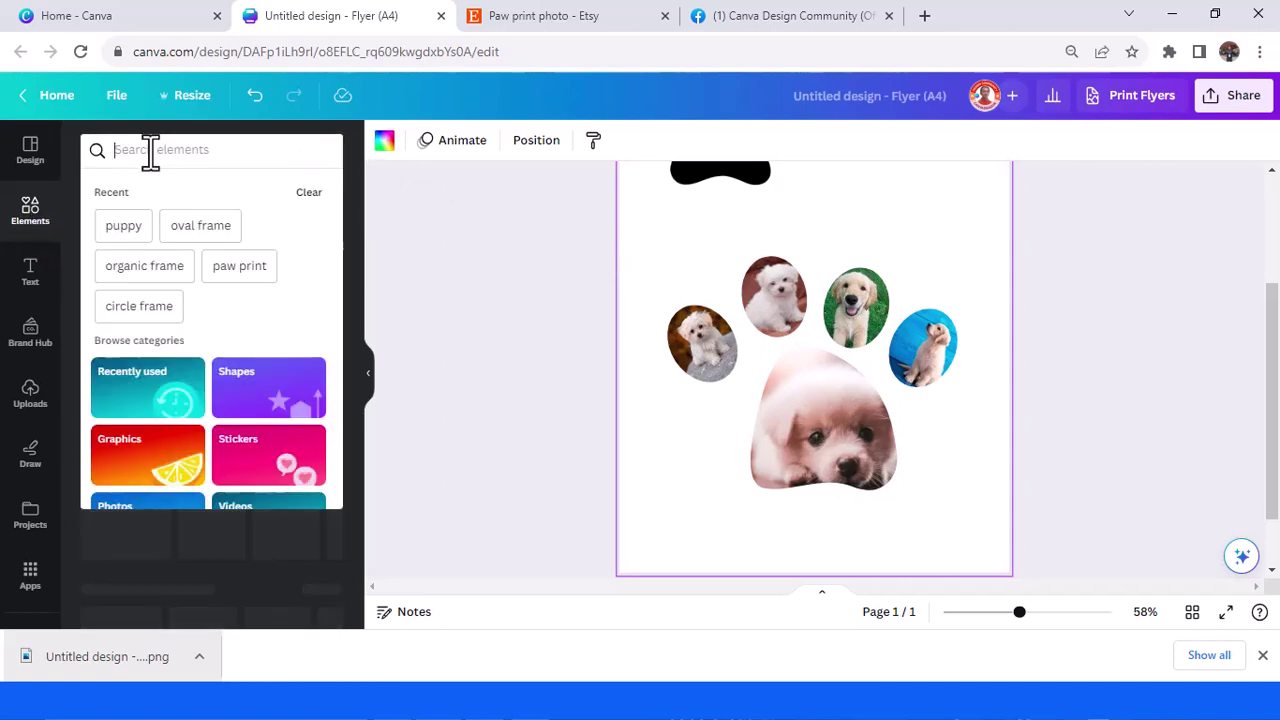
type("paw pri")
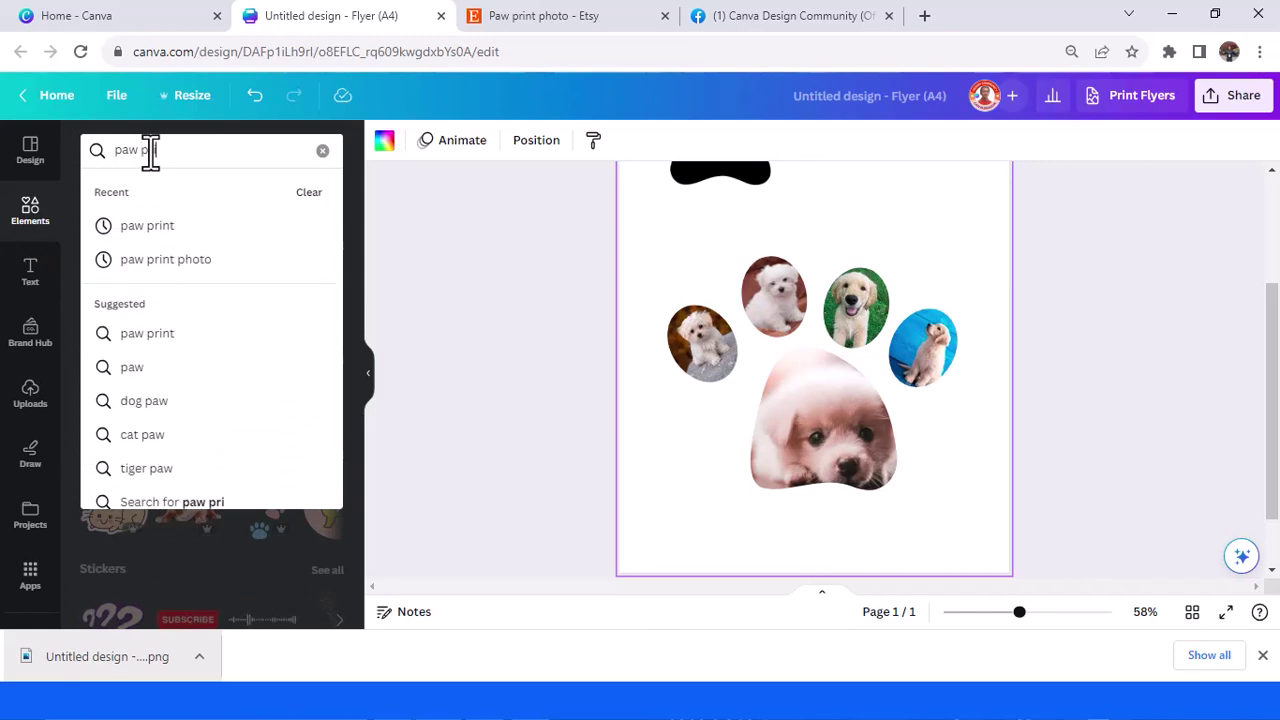
type("nts")
key("Return")
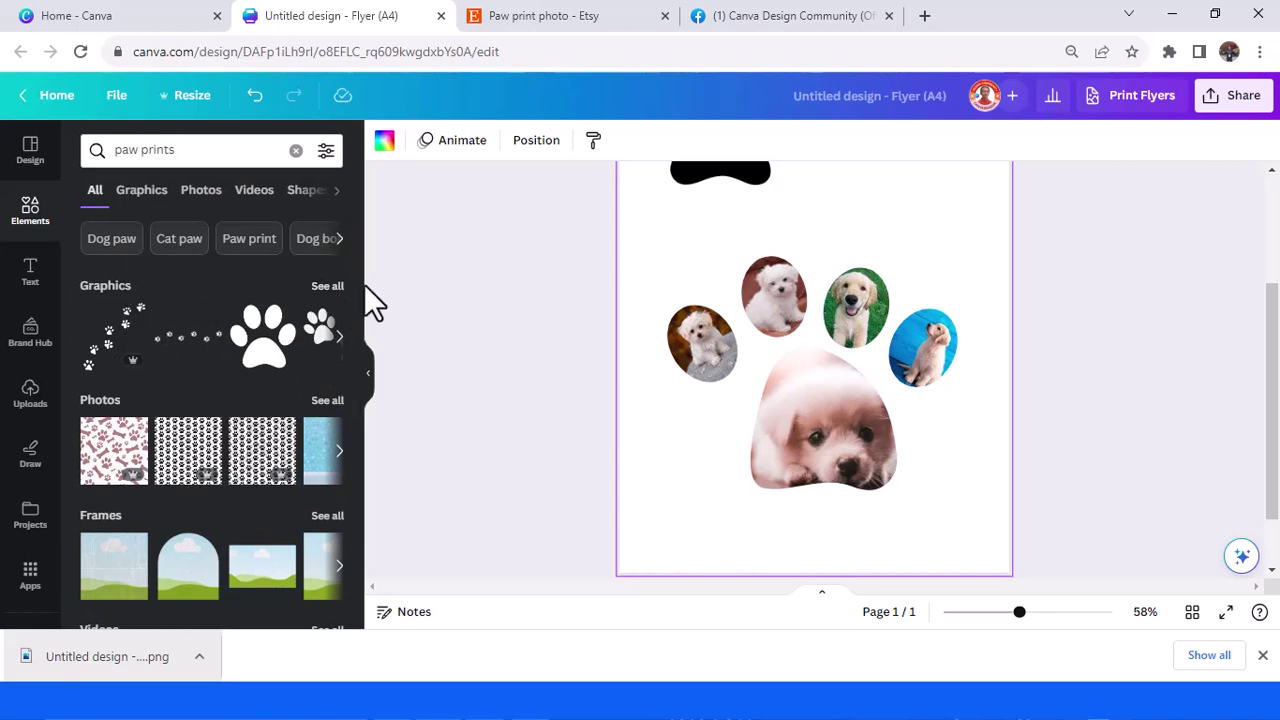
left_click(324, 288)
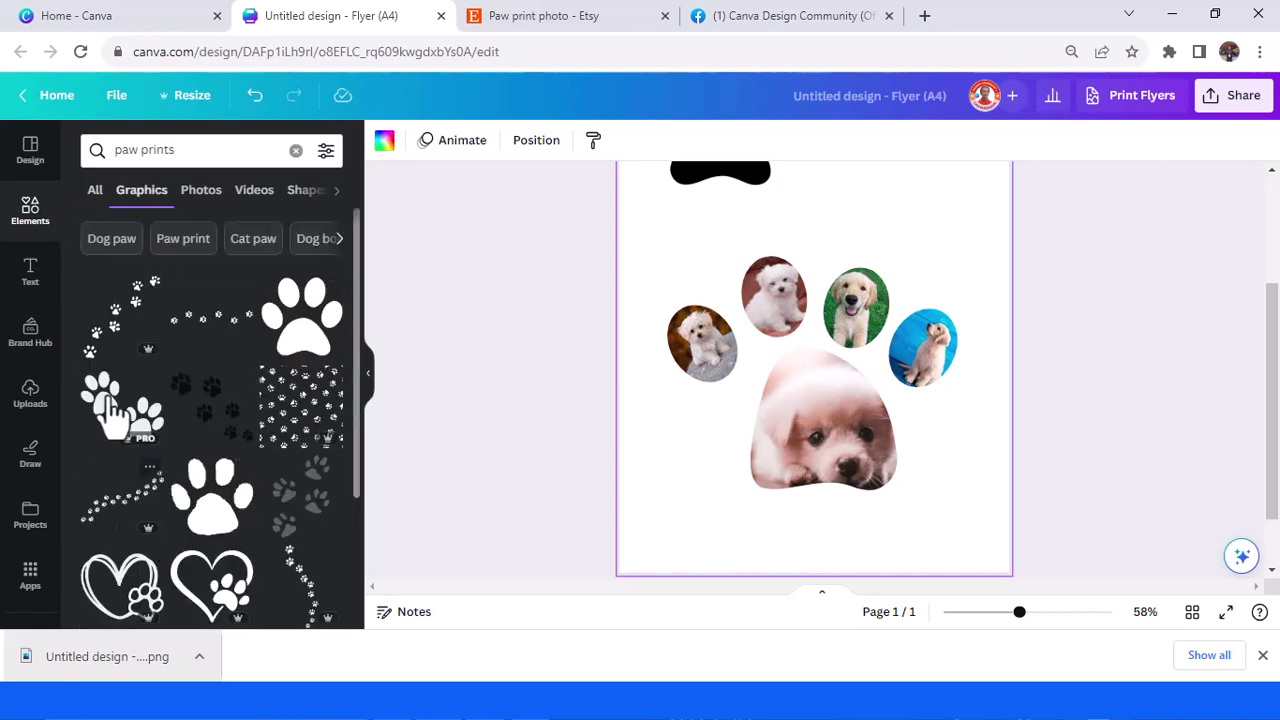
Add the diagonal paw print trail graphic and enlarge it from the page's left edge across most of the flyer
left_click(200, 400)
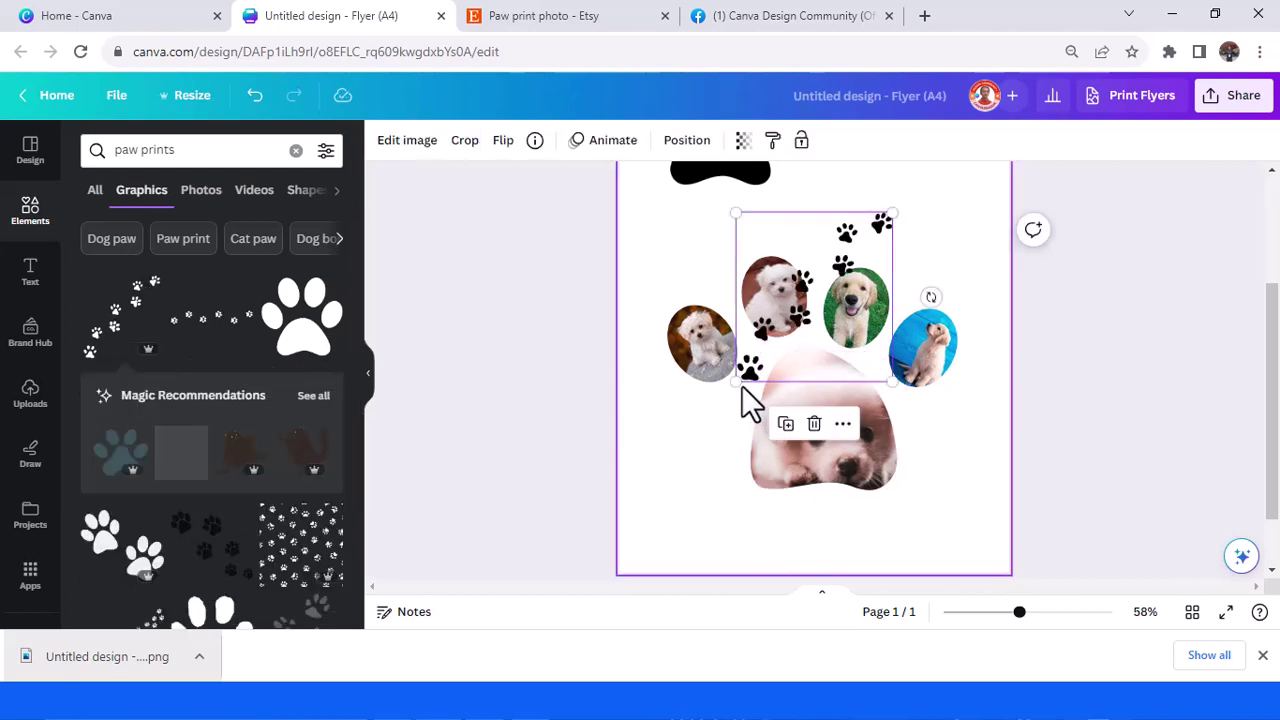
left_click_drag(737, 381, 649, 531)
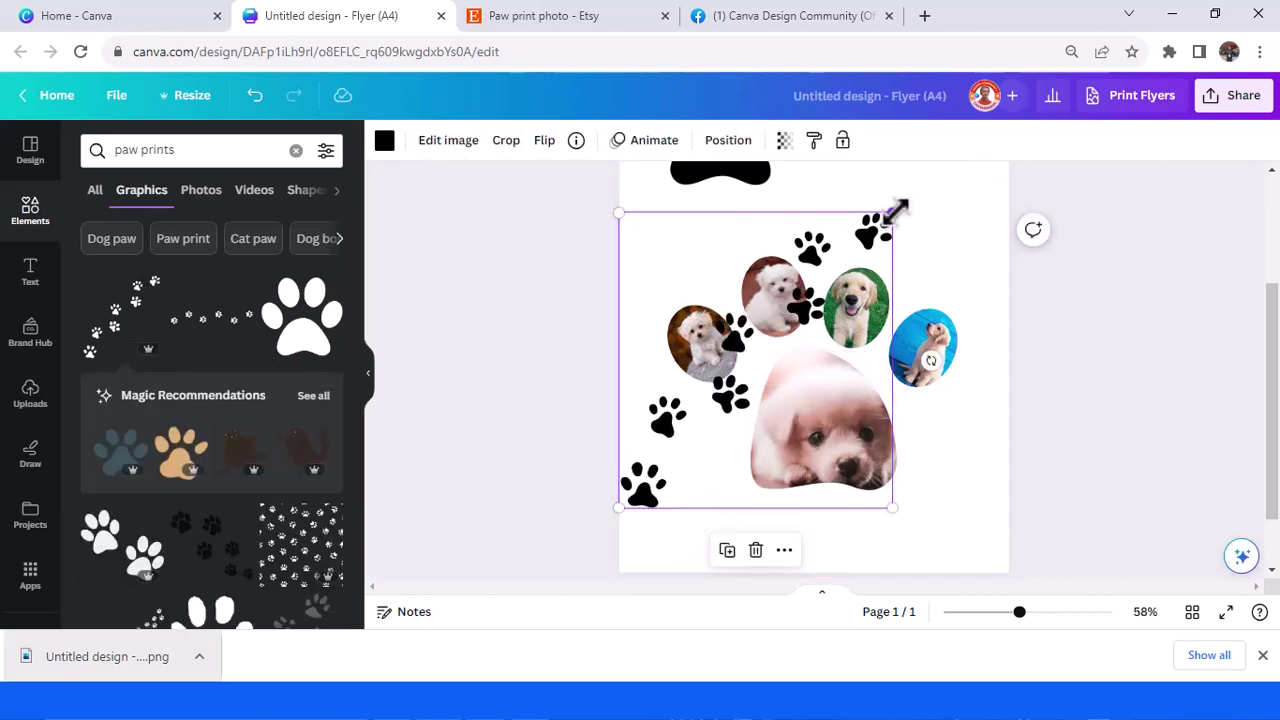
left_click_drag(893, 210, 1034, 337)
left_click(981, 546)
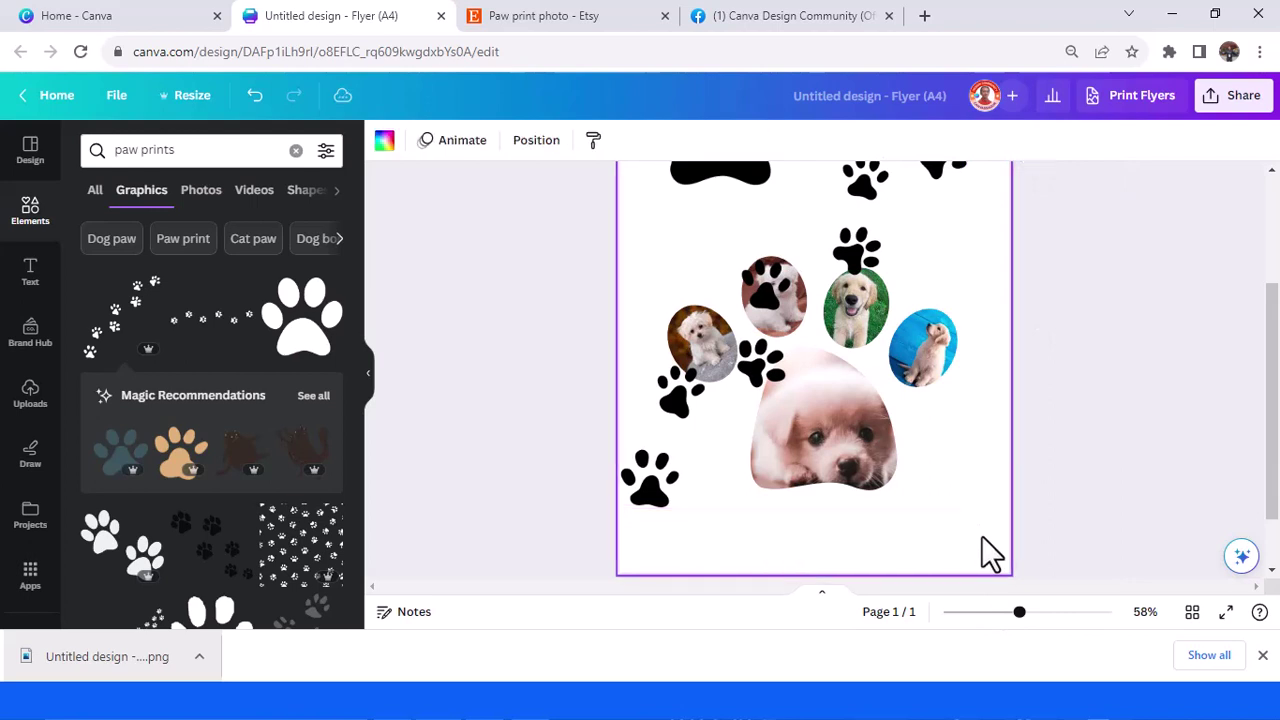
left_click(443, 236)
left_click(386, 143)
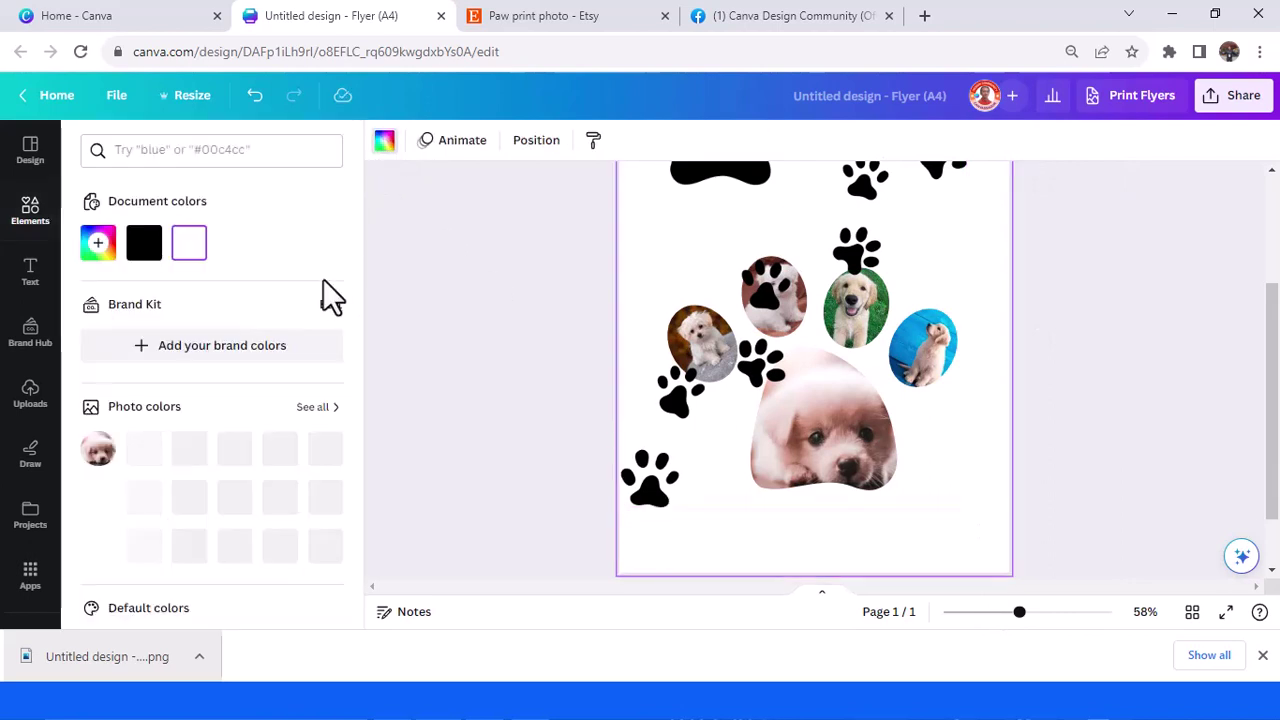
left_click(100, 250)
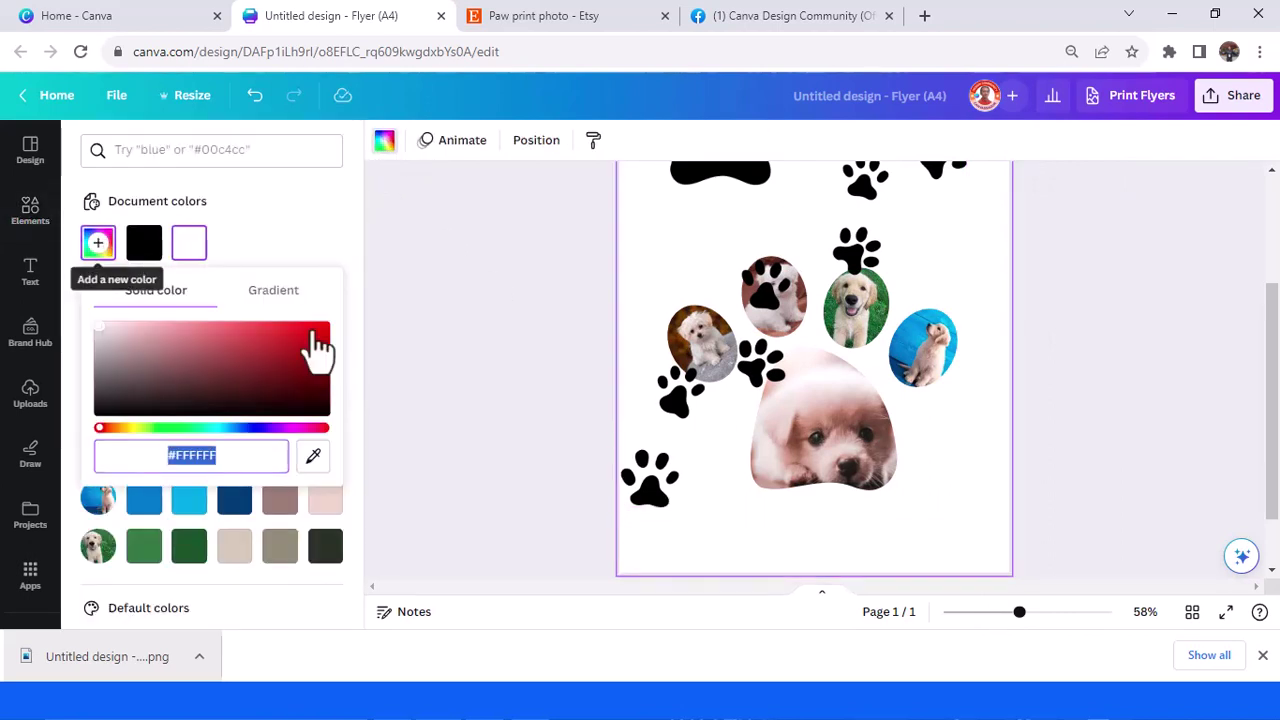
left_click(408, 324)
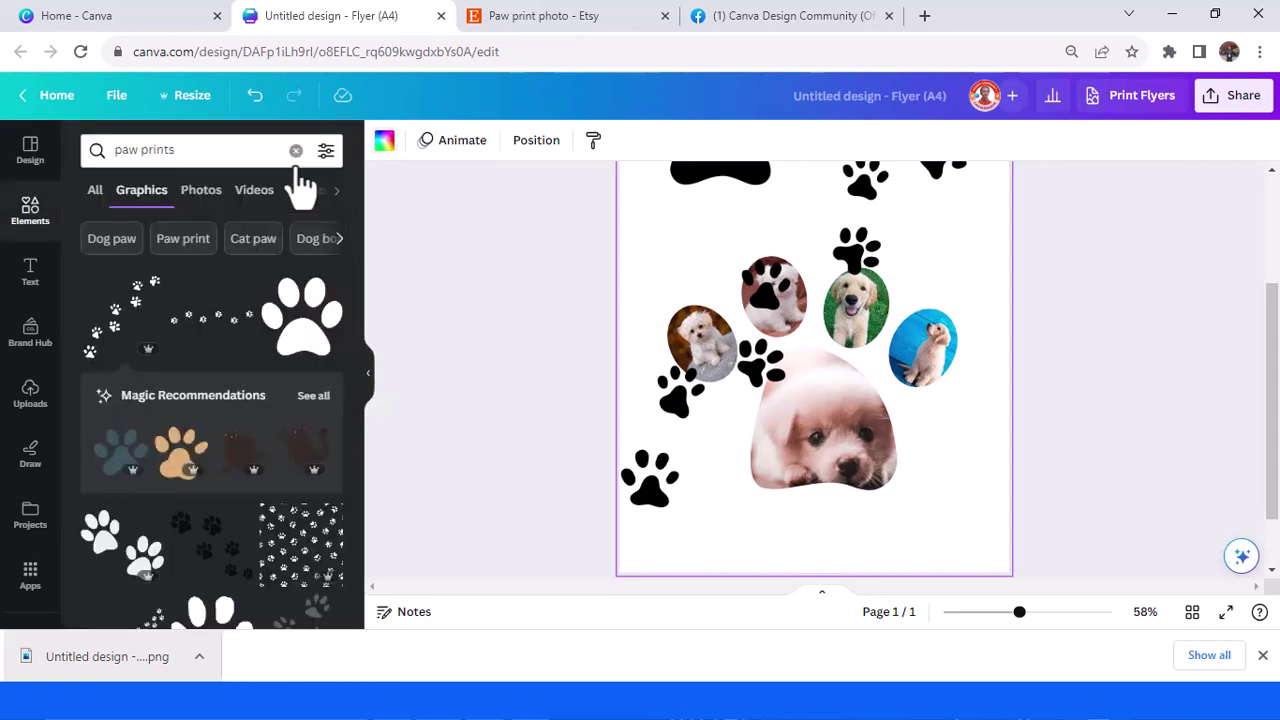
Set the page background to the palest pink among the colours taken from the large puppy photo
left_click(383, 143)
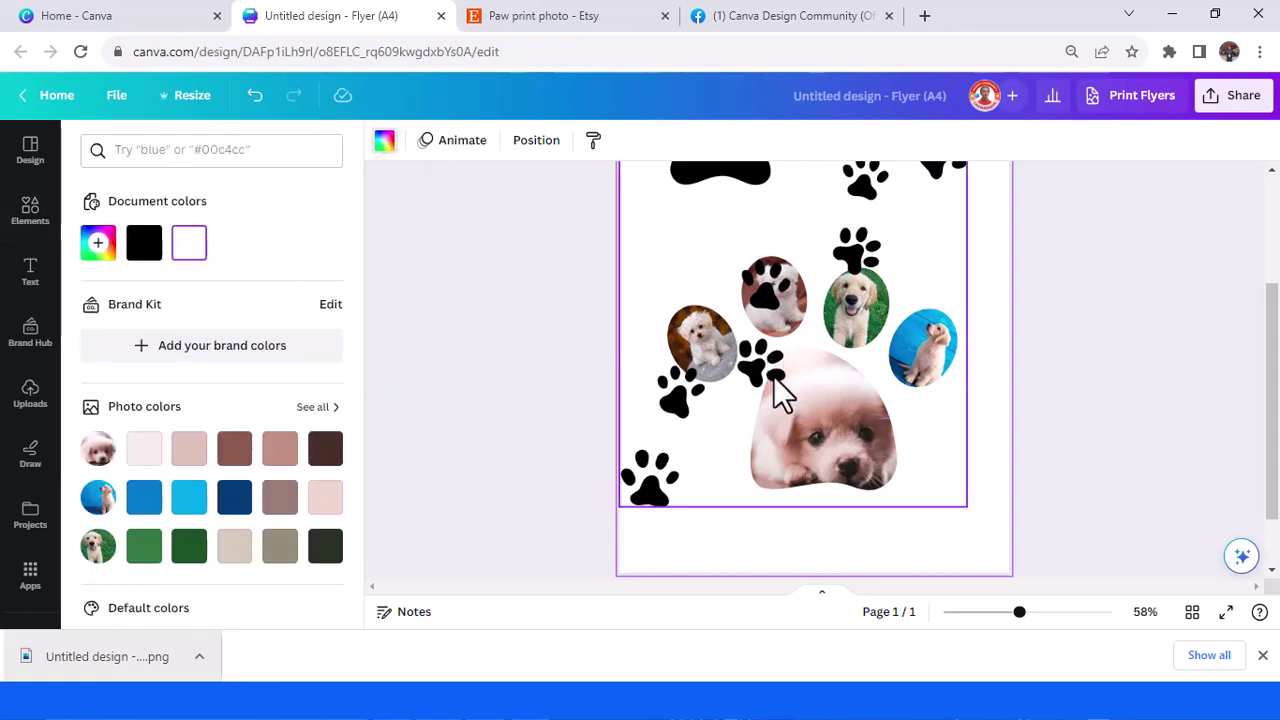
scroll(300, 512, "down", 3)
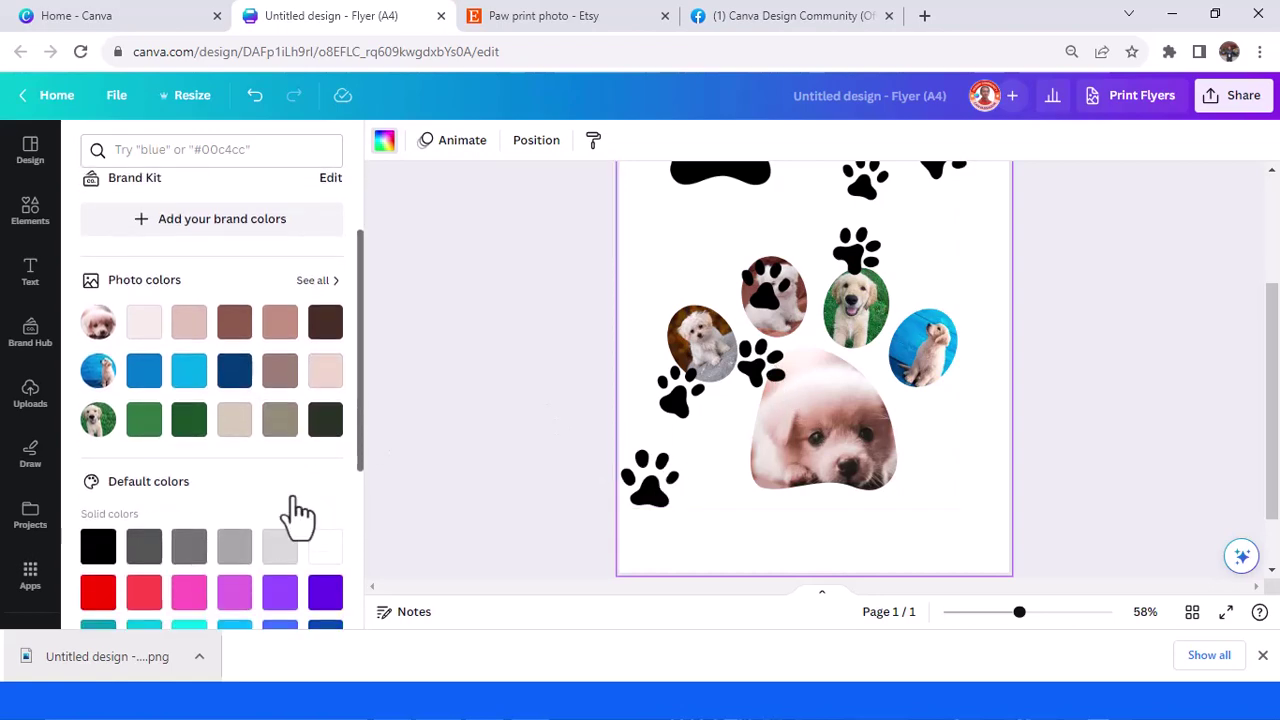
scroll(280, 505, "up", 3)
left_click(189, 455)
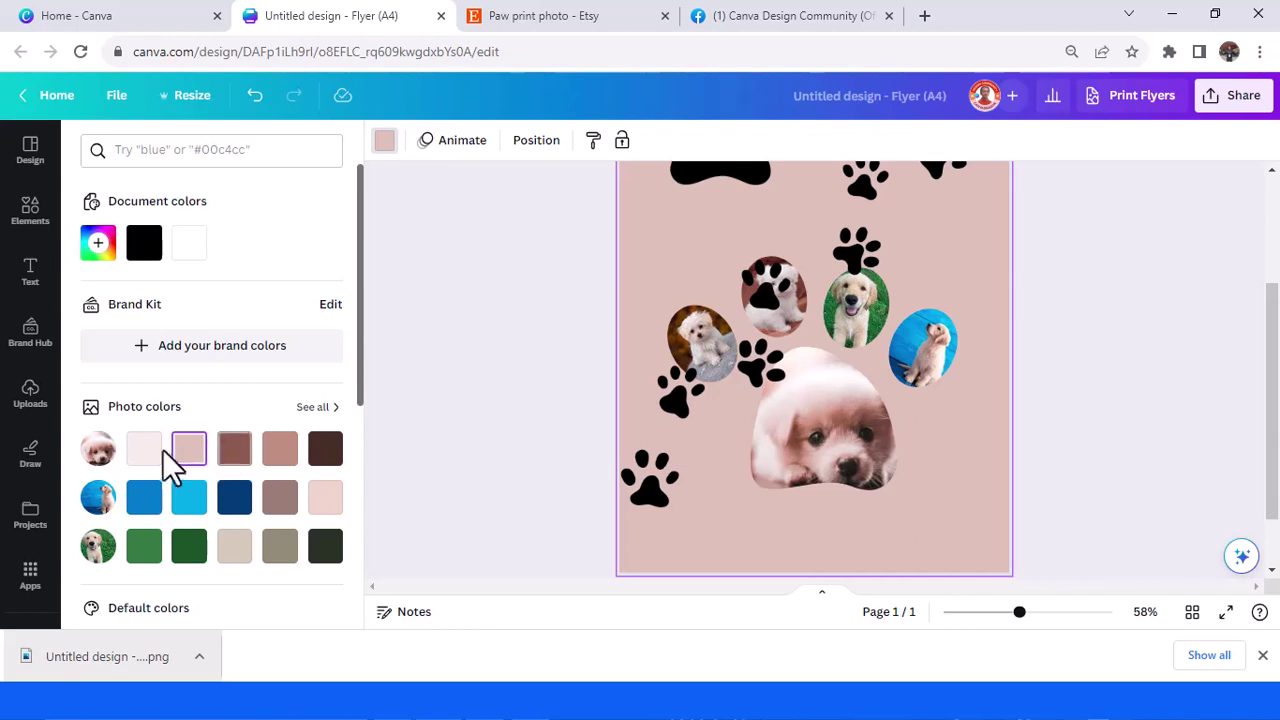
left_click(146, 452)
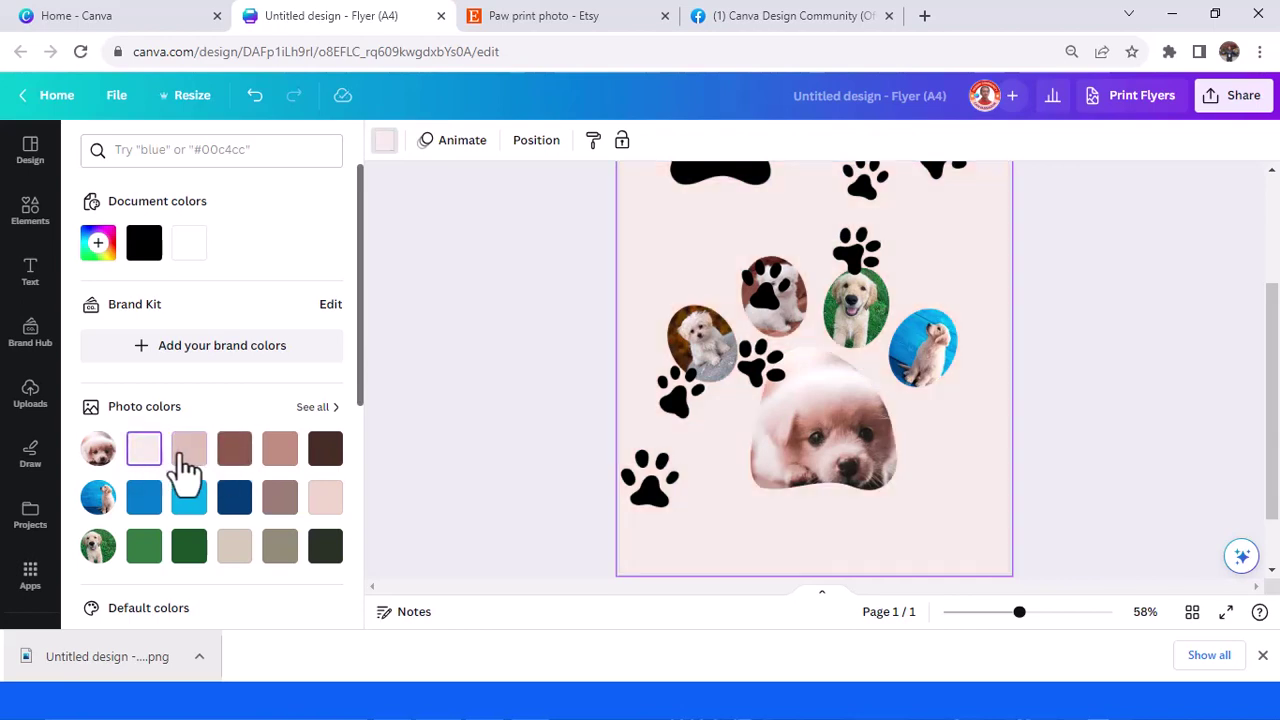
Recolour the paw print trail with the light dusty pink from the large puppy photo and shrink it to just over half the page width
left_click(658, 484)
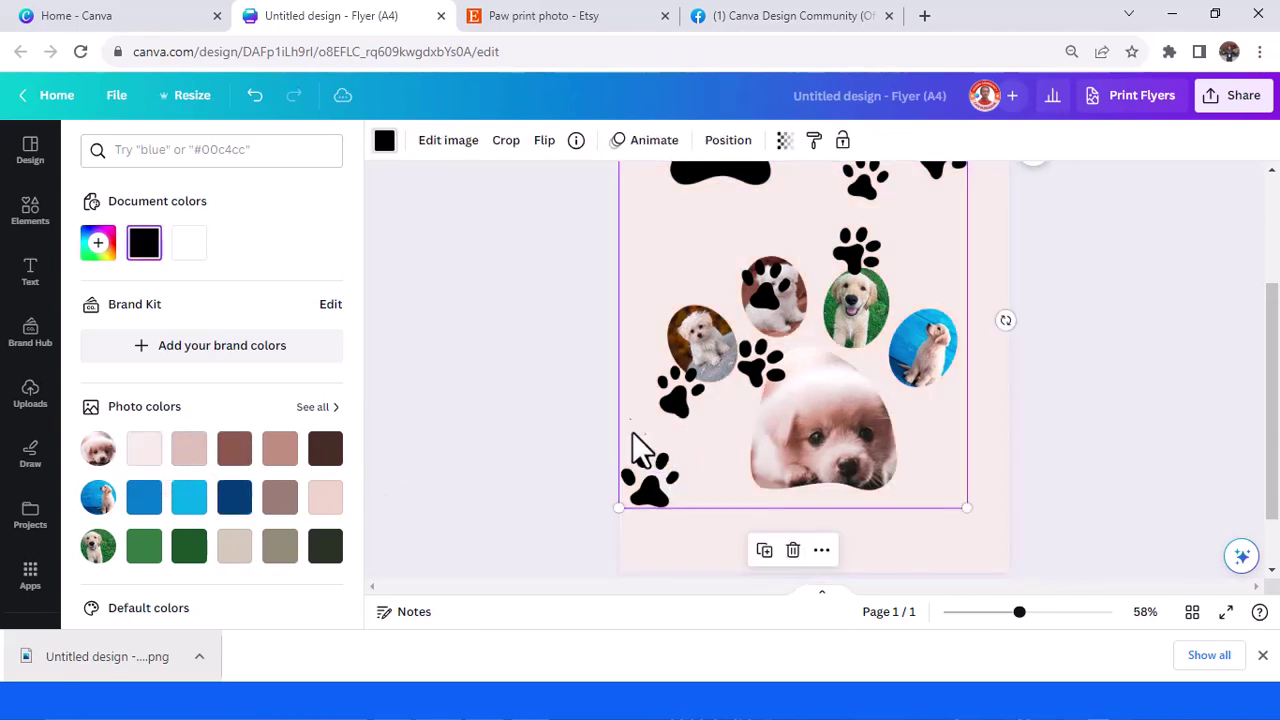
left_click(199, 450)
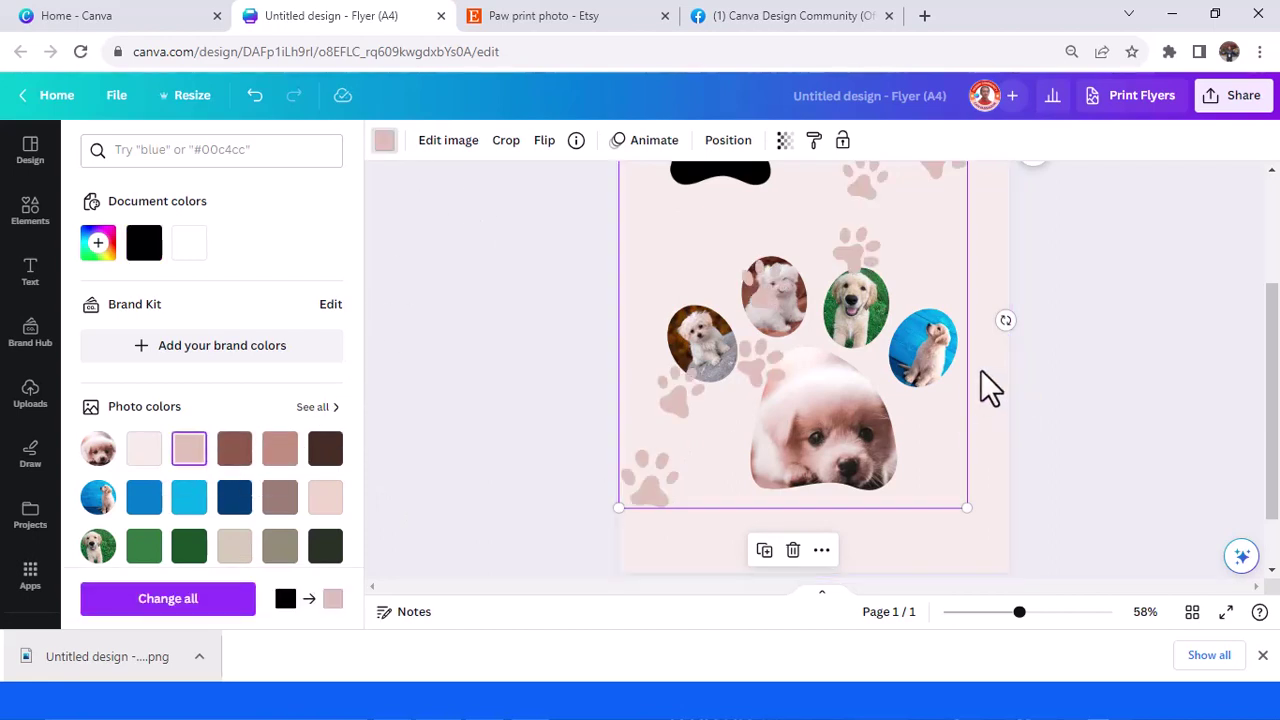
scroll(867, 381, "up", 1)
scroll(870, 385, "up", 2)
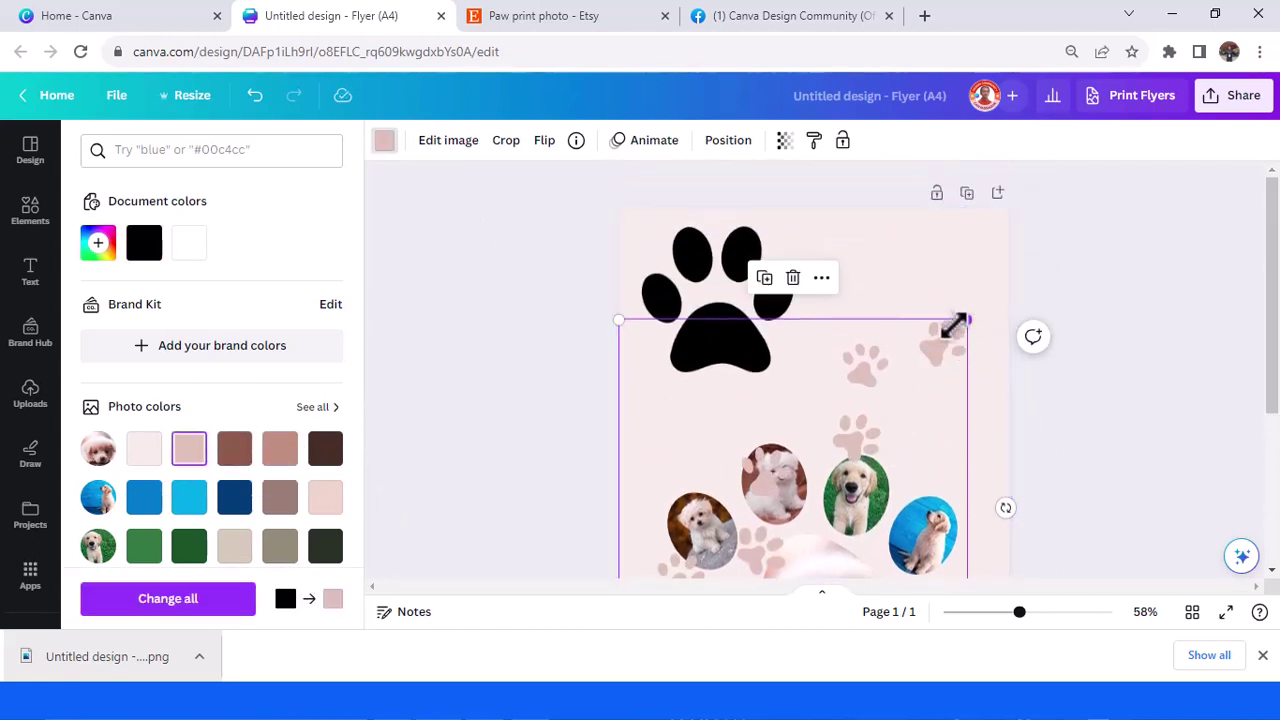
left_click_drag(960, 318, 831, 450)
scroll(924, 474, "down", 3)
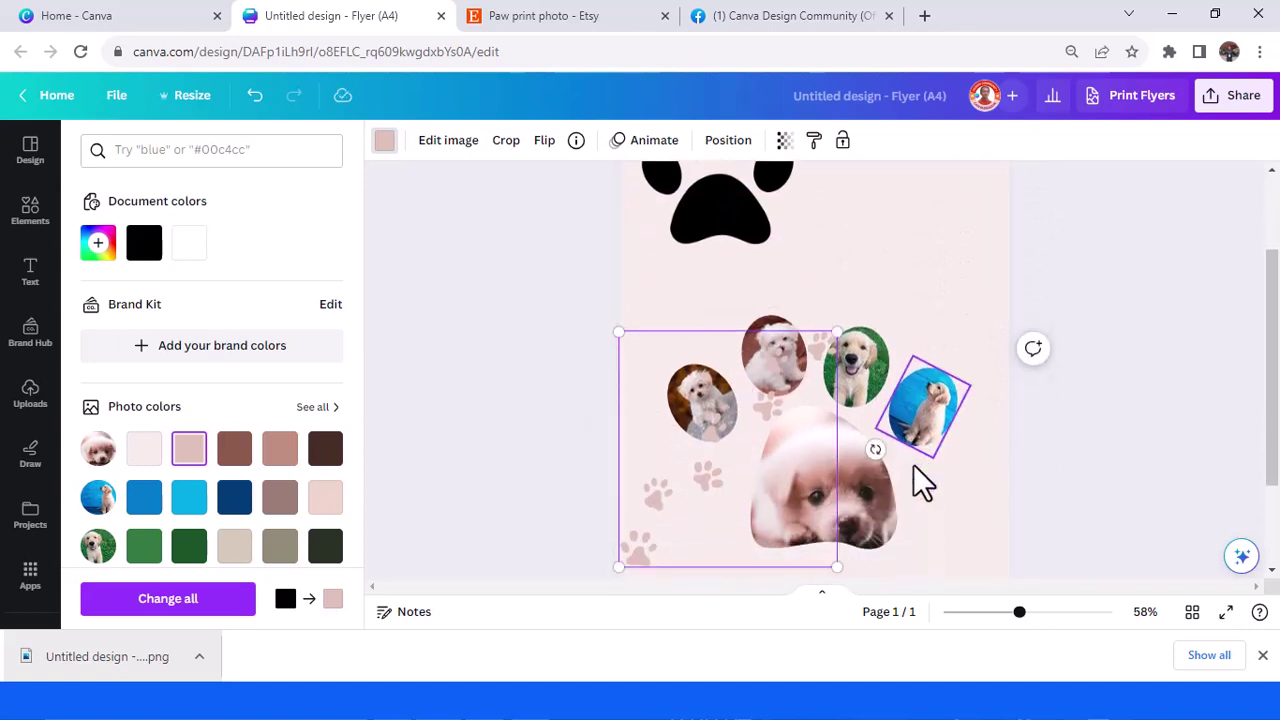
Delete the large black guide paw print above the photo collage
scroll(790, 380, "up", 3)
left_click(726, 344)
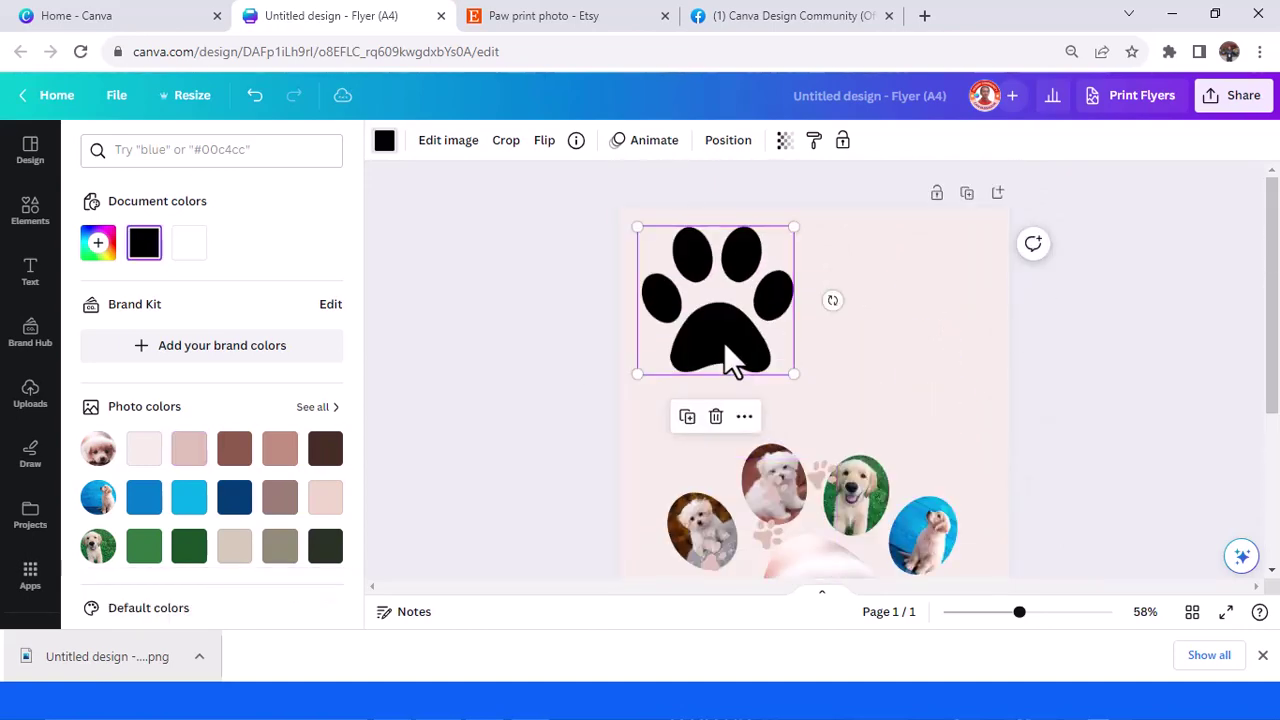
key("Delete")
Move the paw print trail off the puppy photos to the upper part of the flyer
scroll(851, 457, "down", 3)
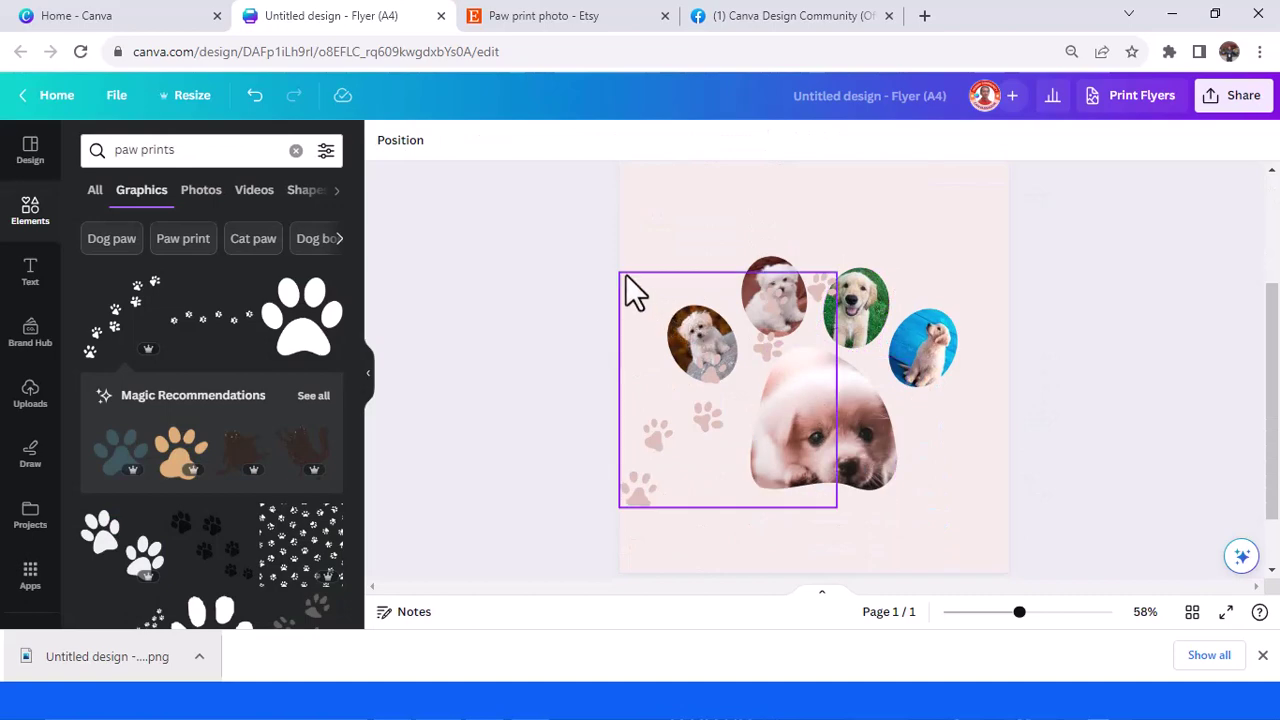
left_click_drag(603, 249, 1026, 586)
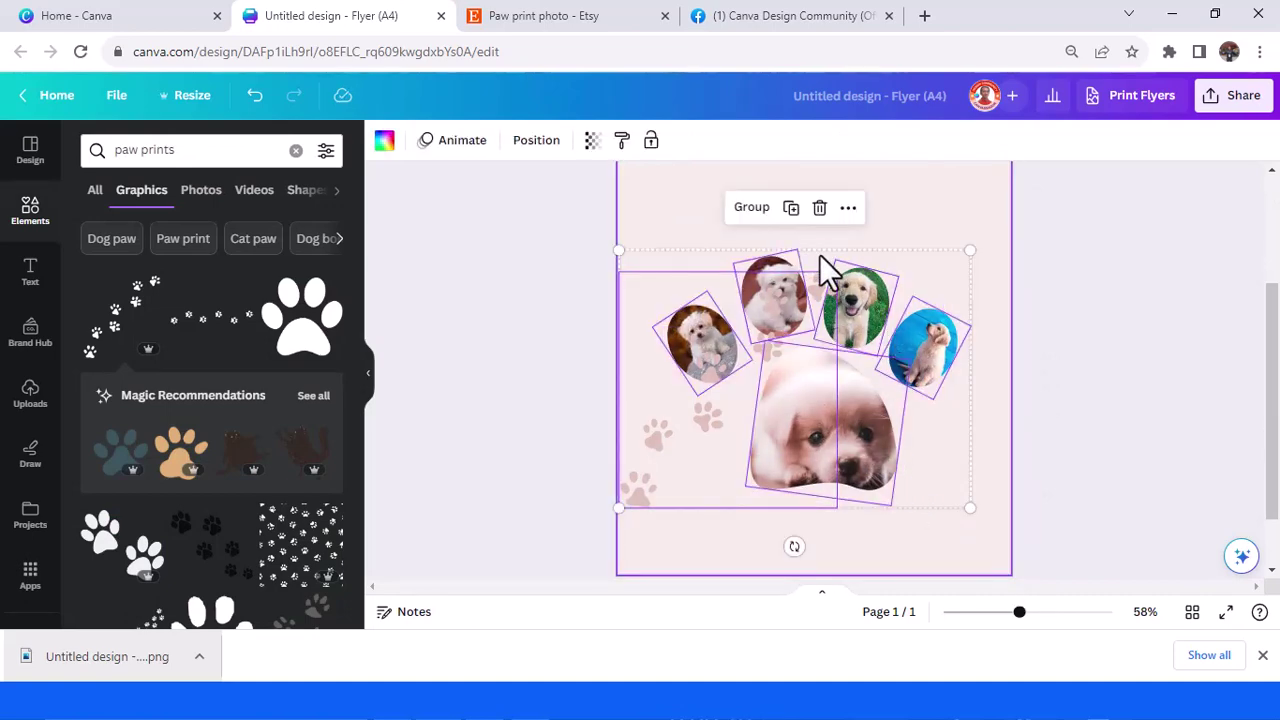
left_click(1030, 512)
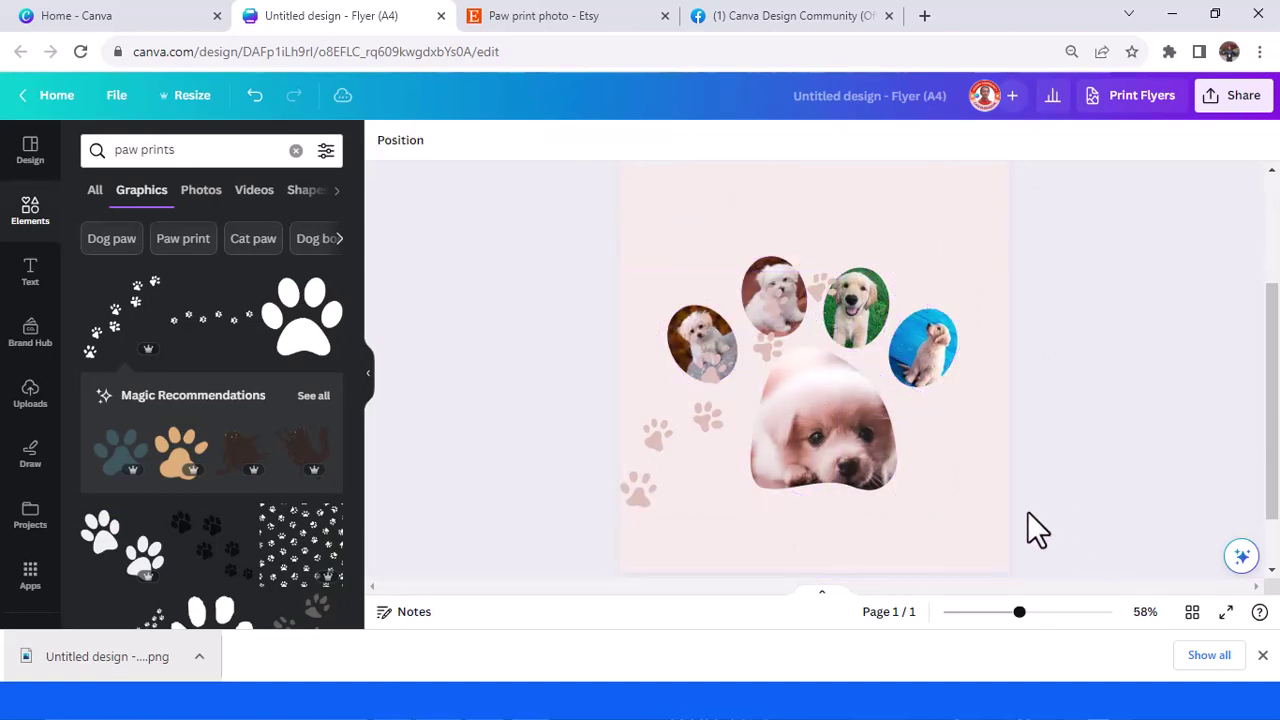
left_click_drag(668, 505, 664, 190)
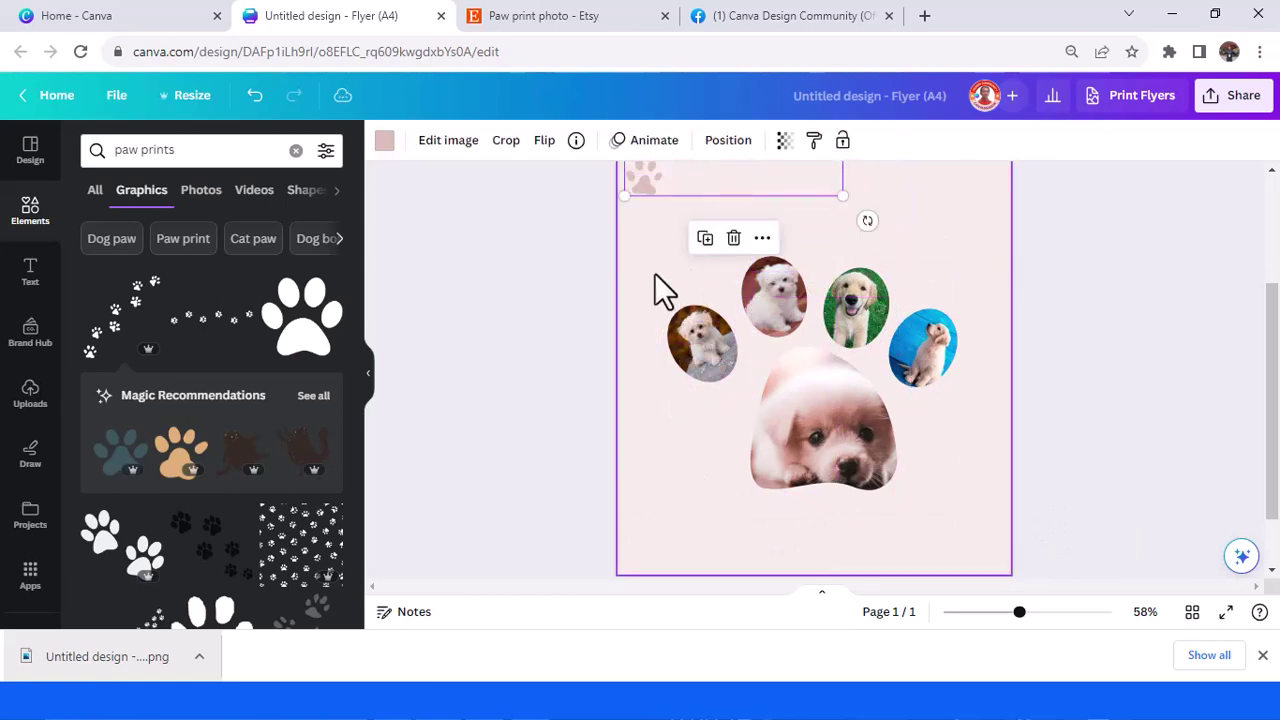
Group the five puppy photo frames and move the group slightly up the flyer
left_click_drag(571, 253, 993, 514)
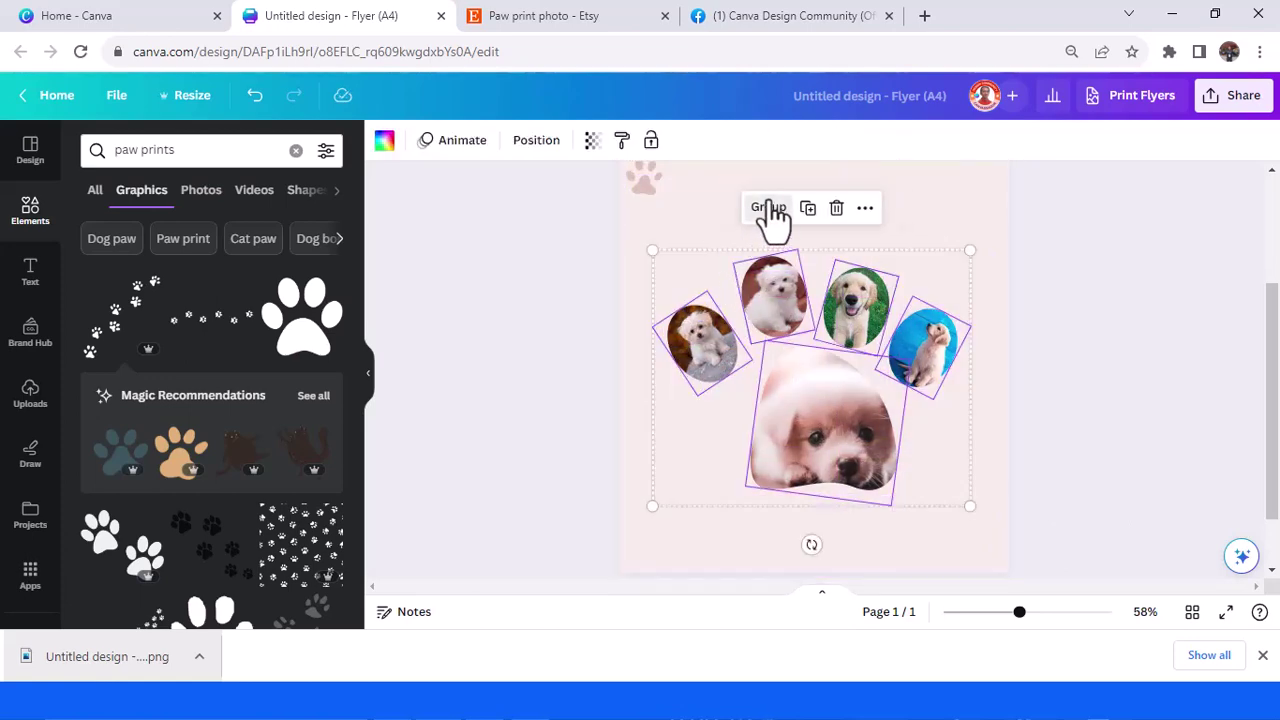
left_click(770, 210)
left_click_drag(836, 428, 848, 363)
Move the paw print trail to the flyer's upper right corner, duplicate it and place the copy below the large puppy photo
scroll(848, 363, "up", 1)
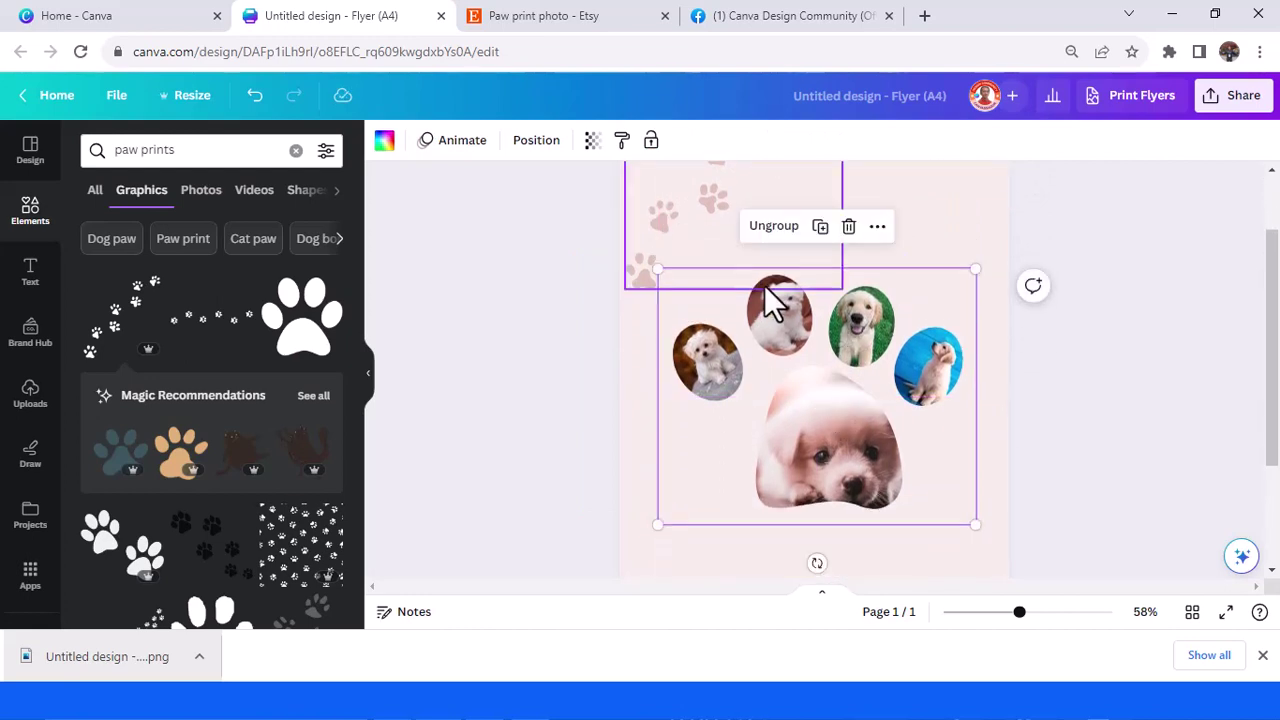
left_click_drag(737, 280, 948, 587)
left_click(885, 441)
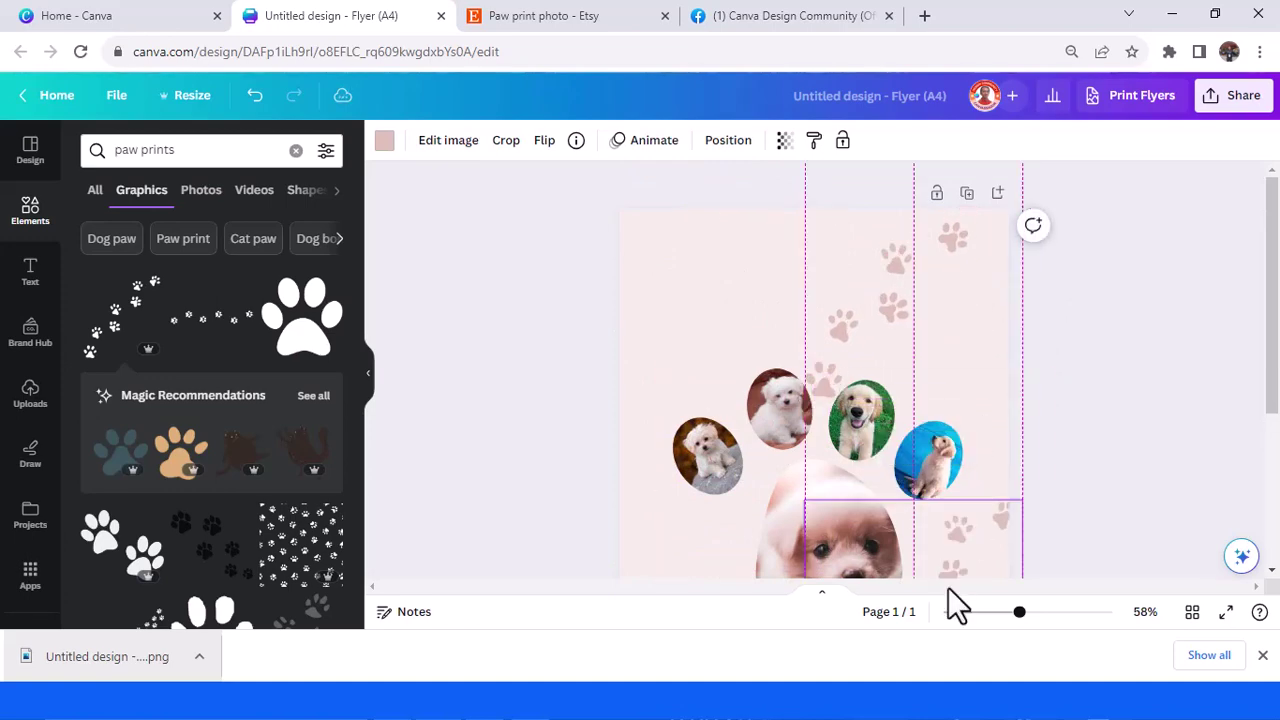
scroll(1150, 360, "down", 3)
left_click_drag(956, 387, 915, 471)
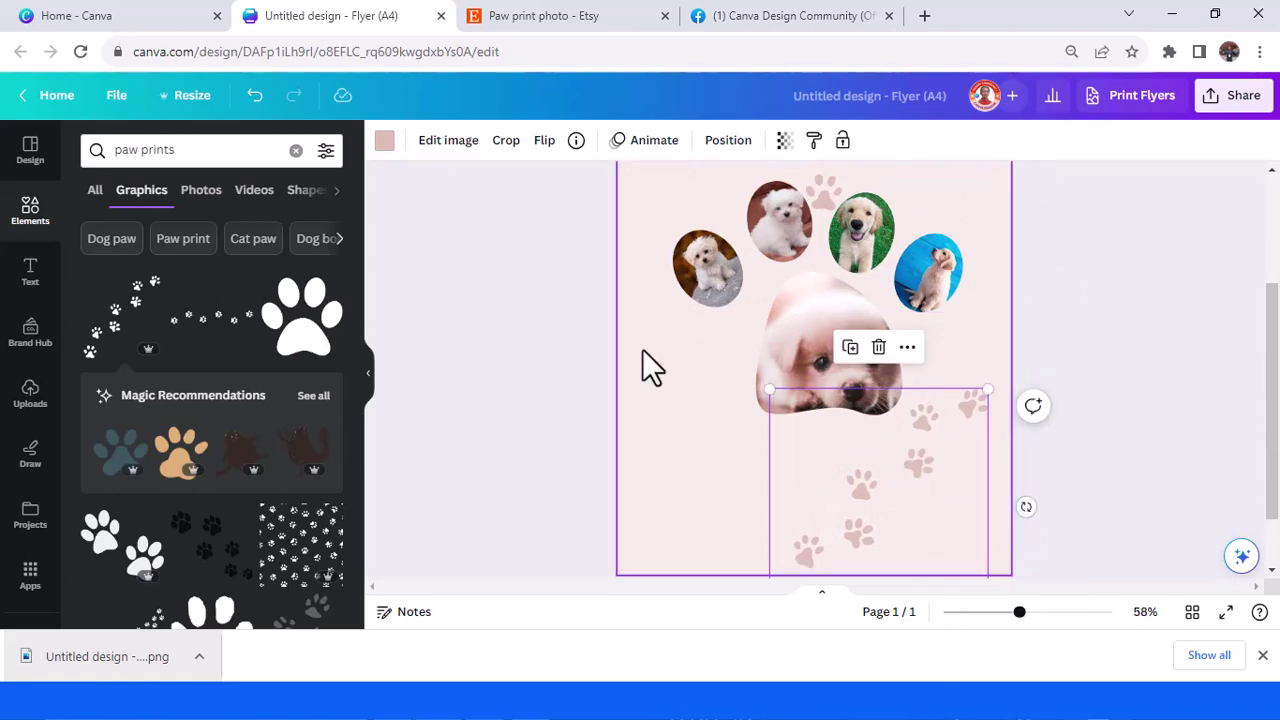
Recolour the lower paw print trail with the darker dusty pink from the large puppy photo and check the whole flyer
left_click(385, 142)
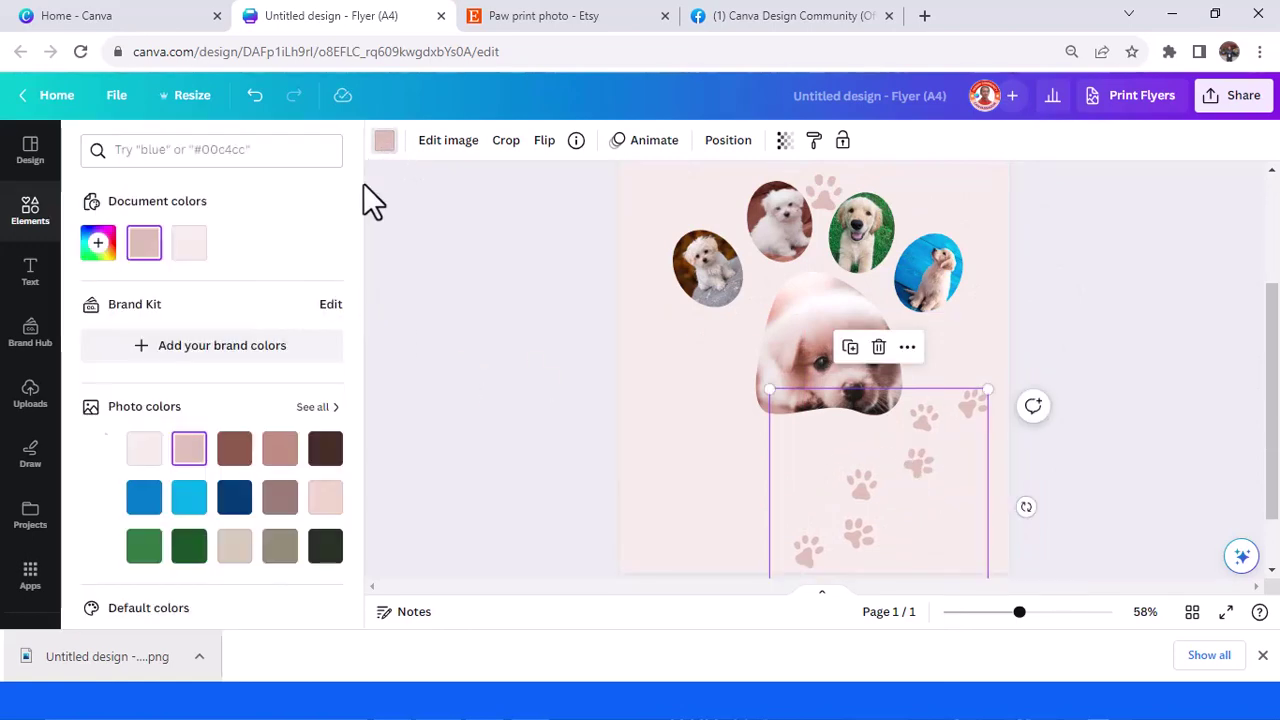
left_click(282, 450)
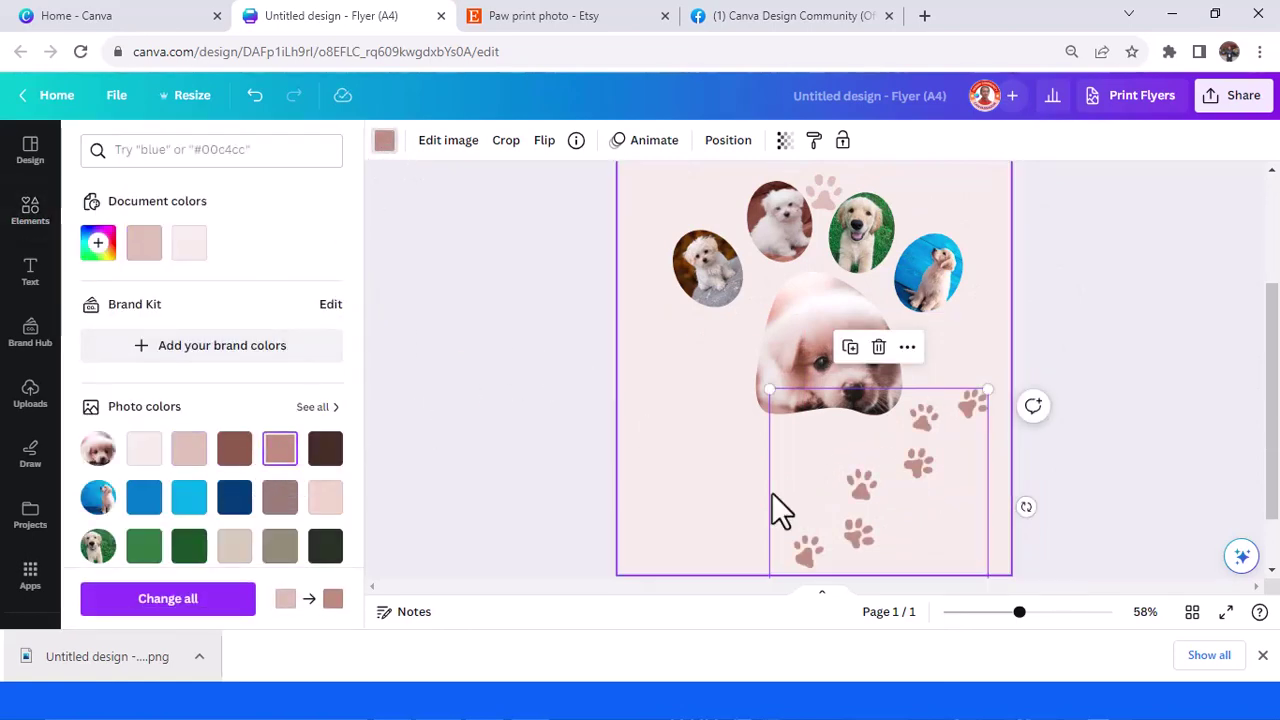
left_click_drag(1012, 616, 1005, 612)
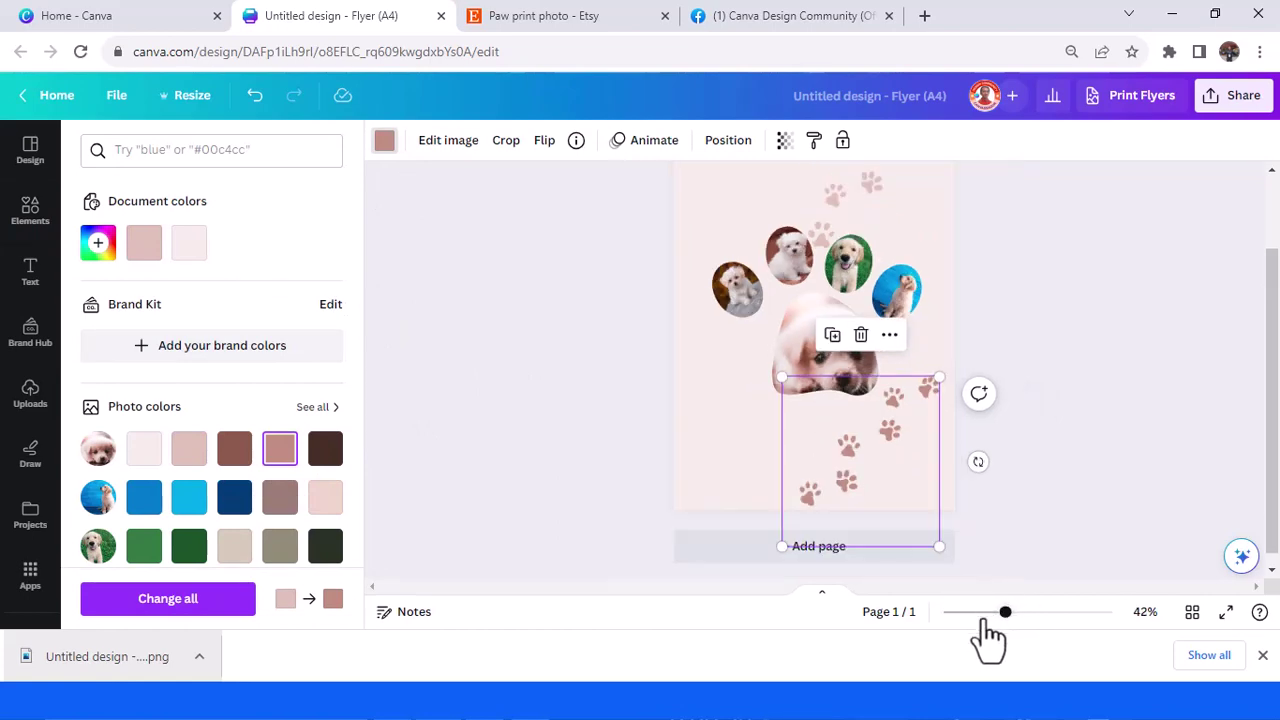
left_click(988, 614)
key("Escape")
left_click(1008, 492)
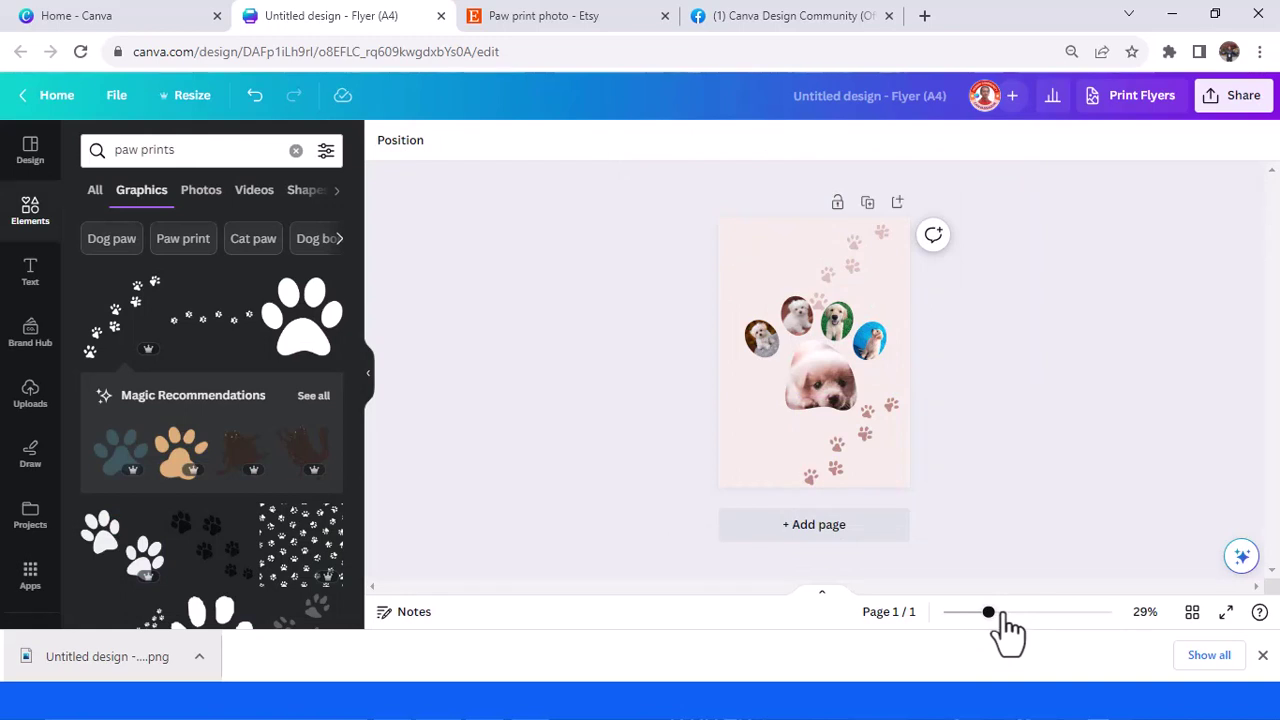
left_click_drag(988, 613, 1003, 613)
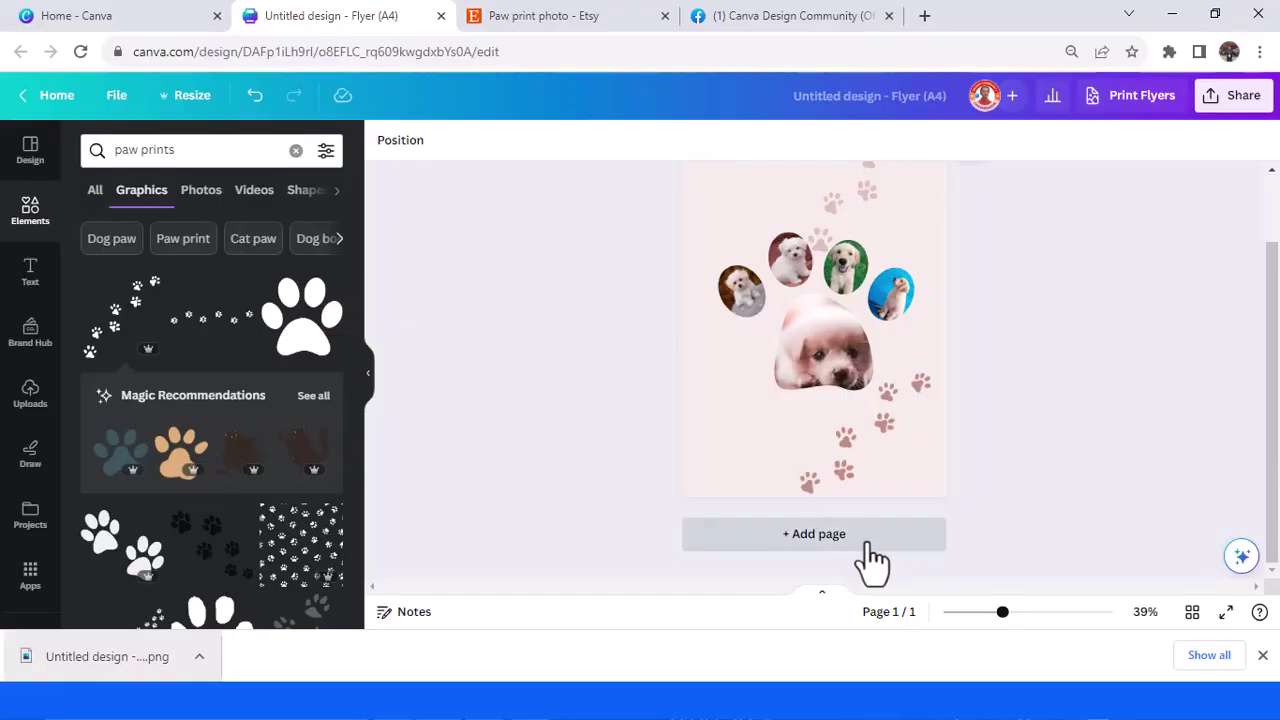
Add a second page to the flyer and set its background to white
left_click(868, 545)
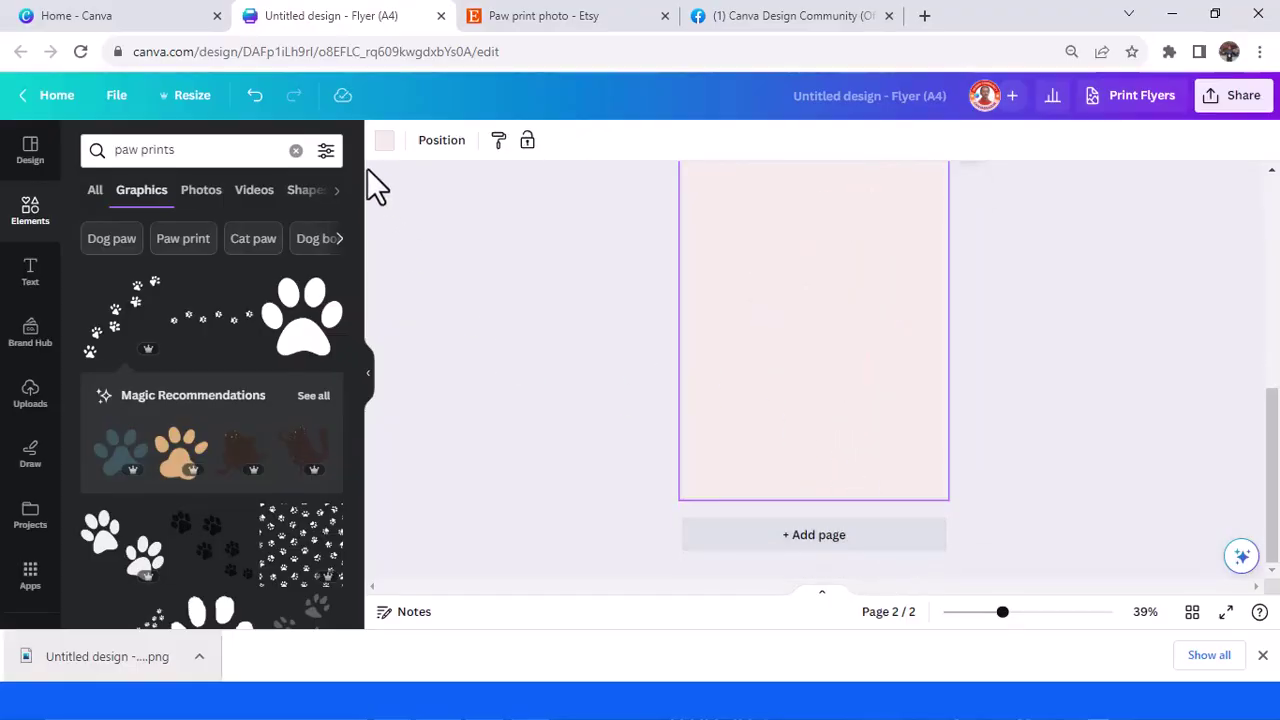
left_click(385, 141)
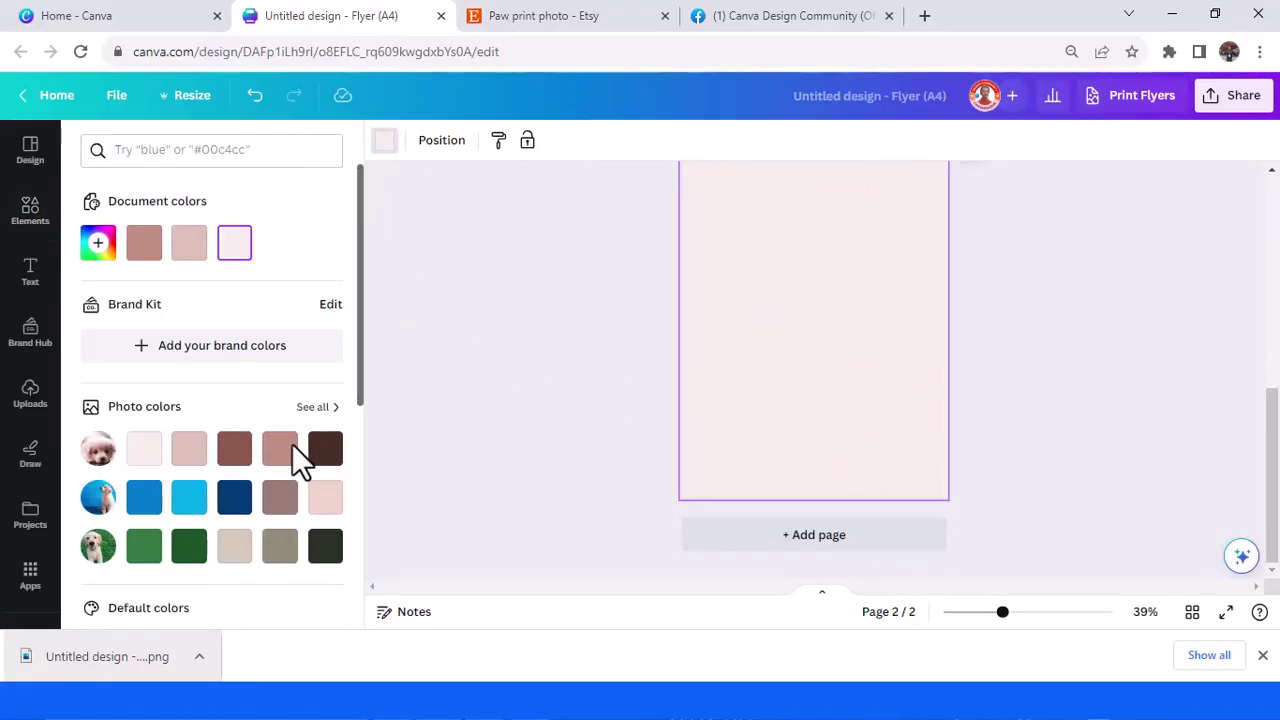
scroll(259, 472, "down", 2)
left_click(325, 485)
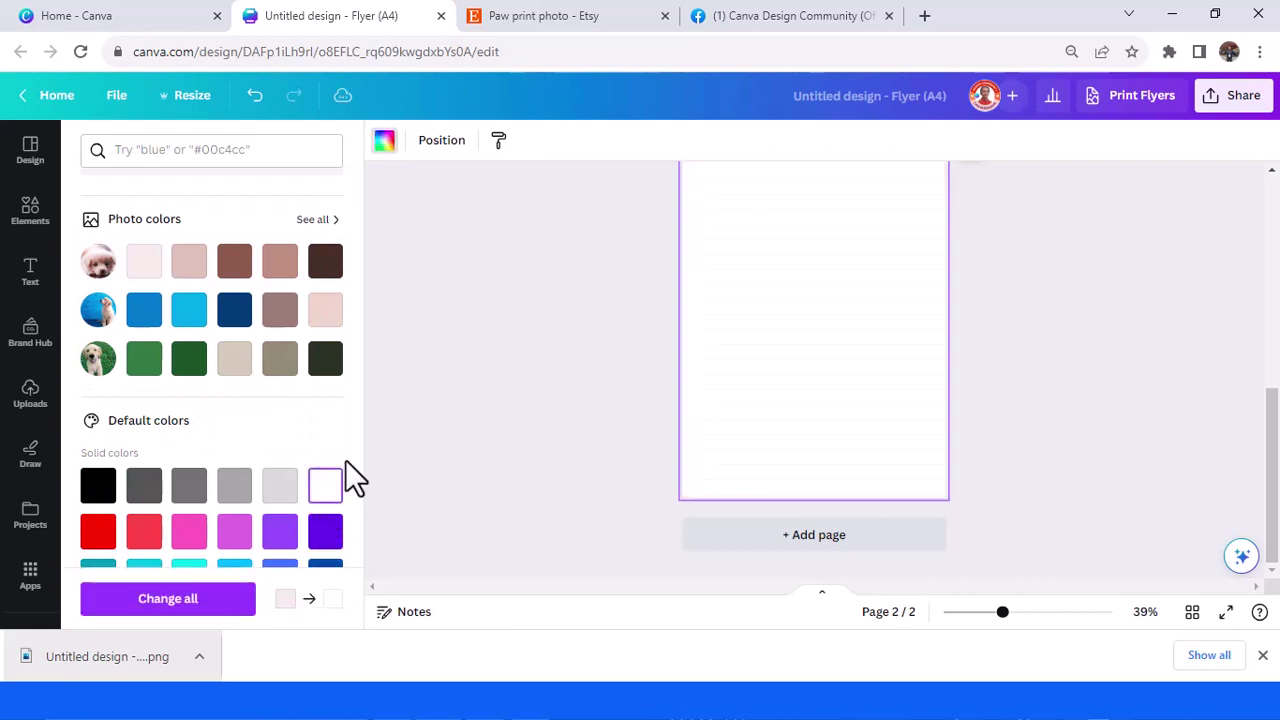
scroll(340, 470, "up", 2)
key("Escape")
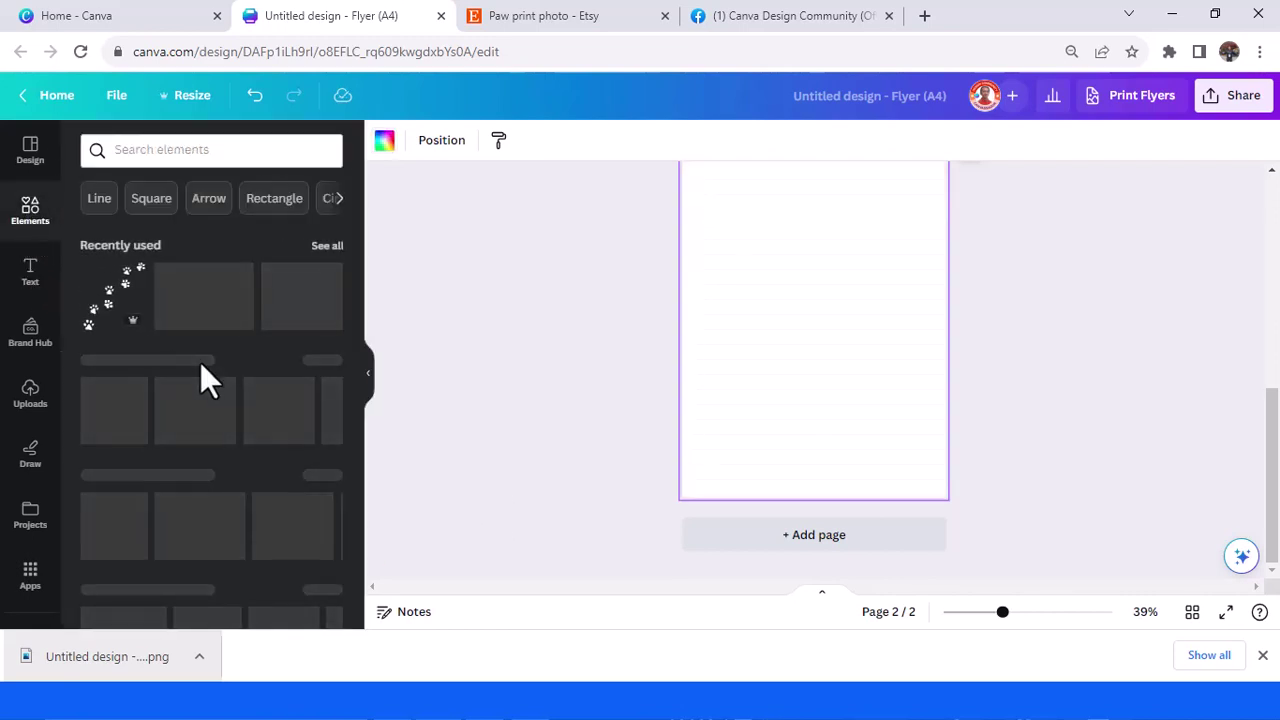
Add the recently used solid paw print graphic to page 2, enlarge it to most of the page width and centre it
left_click(329, 247)
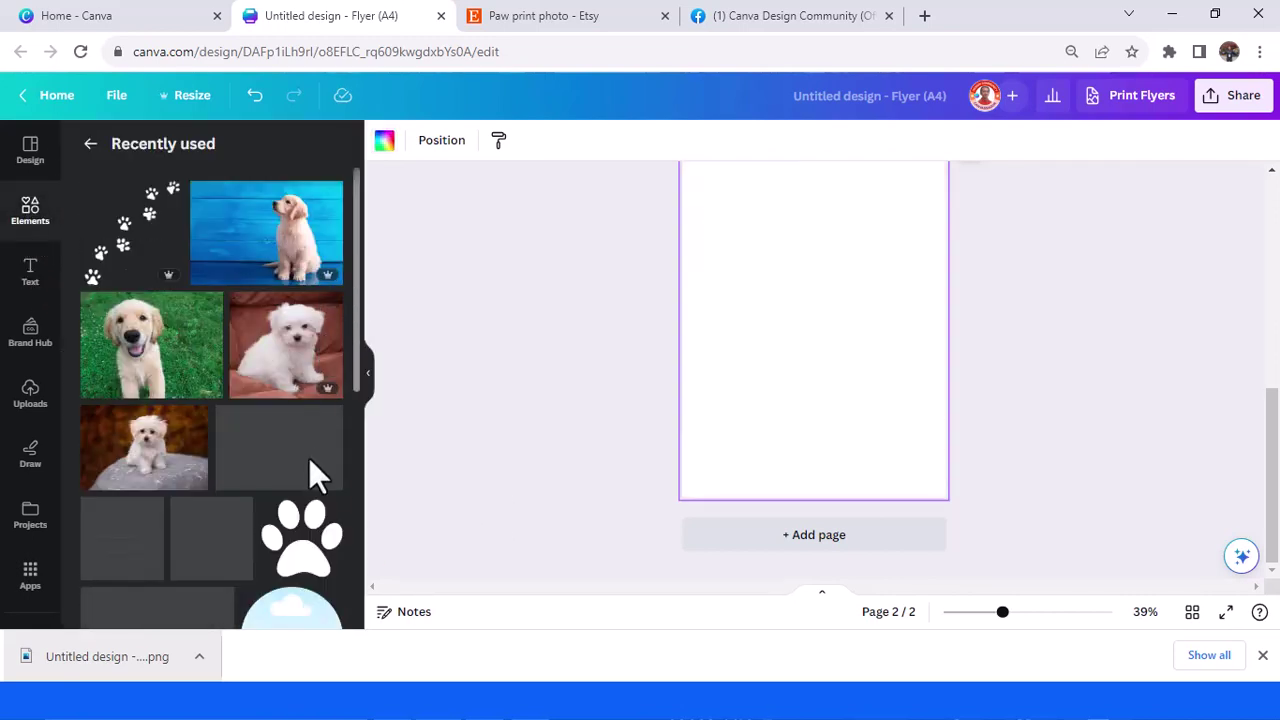
left_click(315, 548)
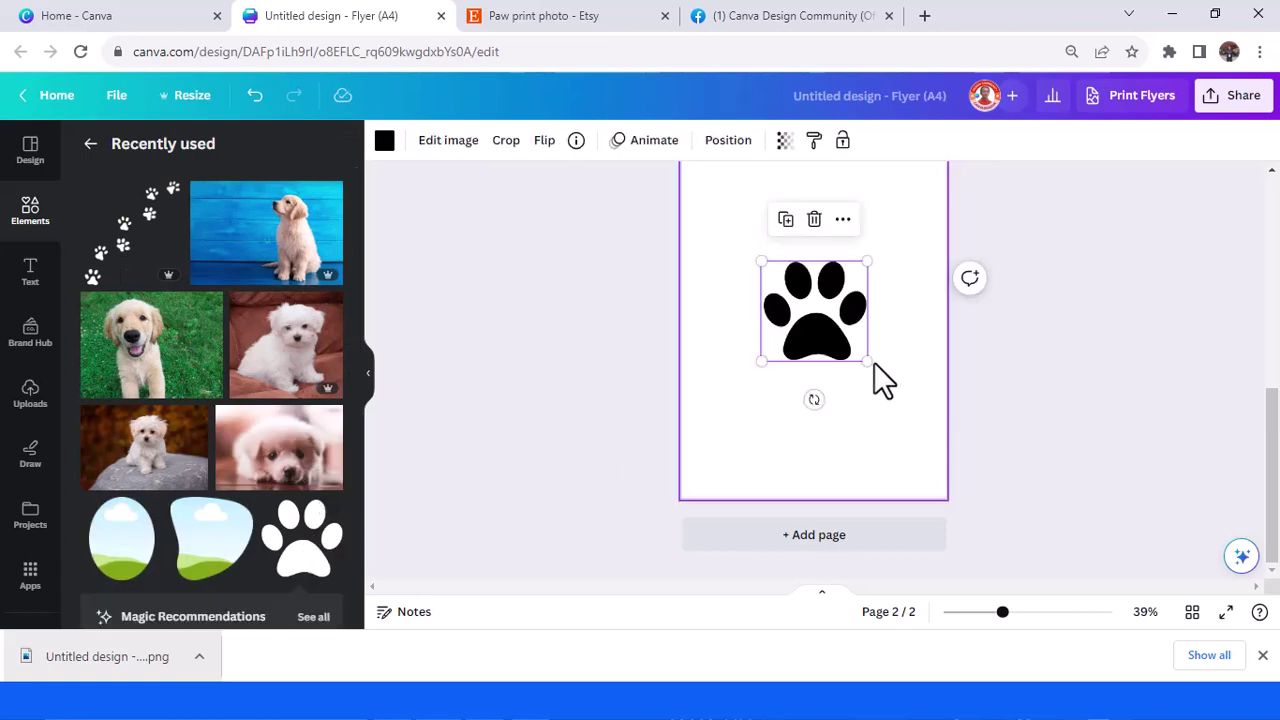
left_click_drag(870, 364, 958, 486)
left_click_drag(879, 406, 851, 390)
scroll(851, 400, "up", 2)
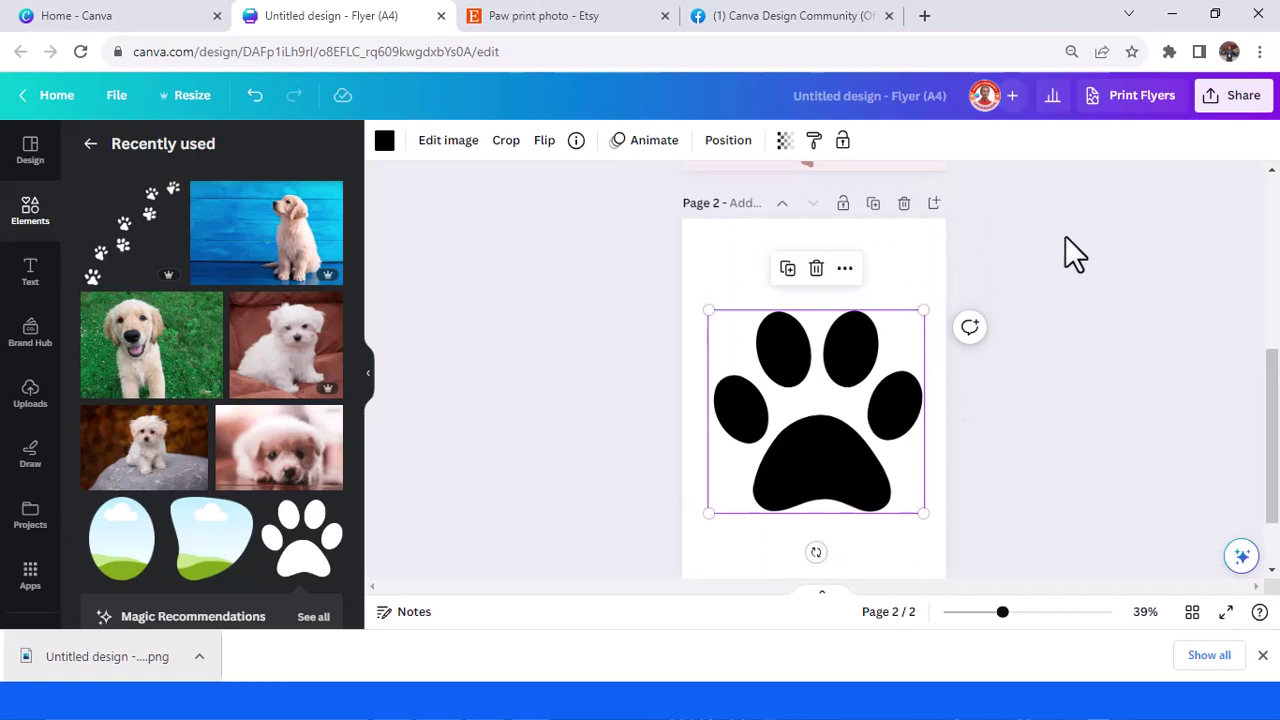
Download only page 2 as an SVG file with a transparent background
left_click(1245, 100)
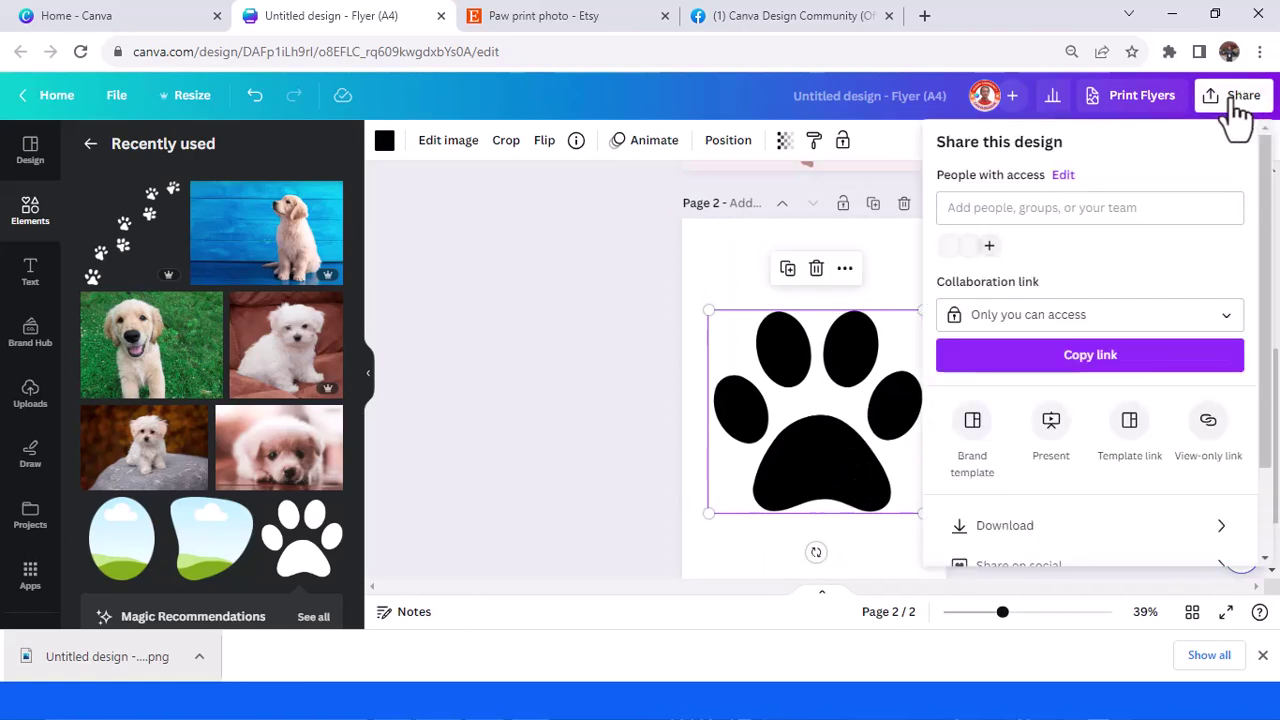
left_click(1048, 522)
left_click(1108, 230)
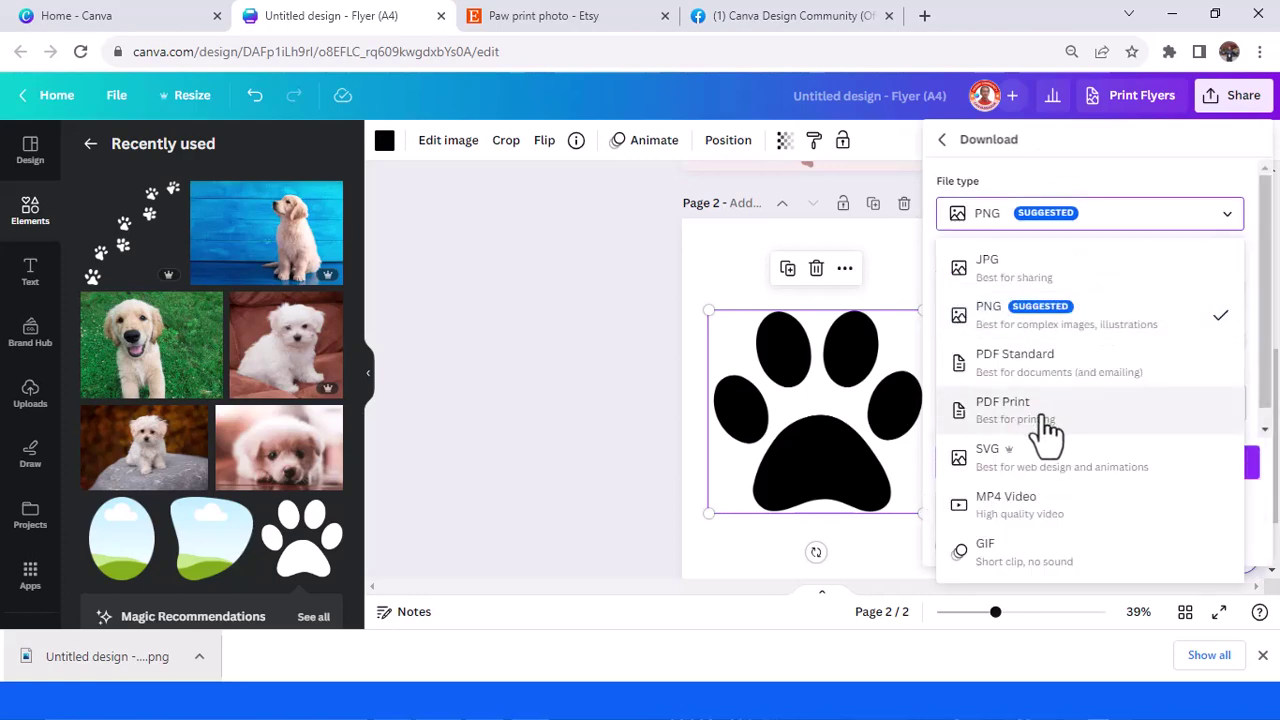
left_click(1023, 460)
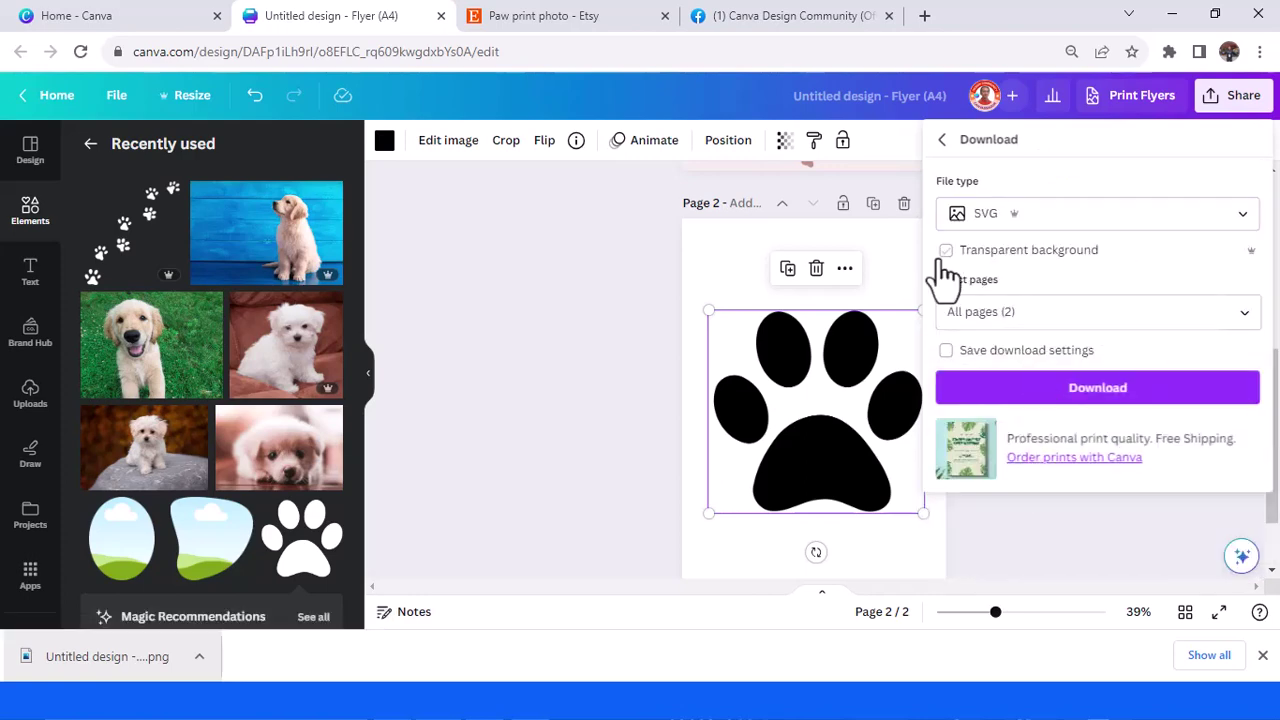
left_click(1243, 318)
left_click(1243, 409)
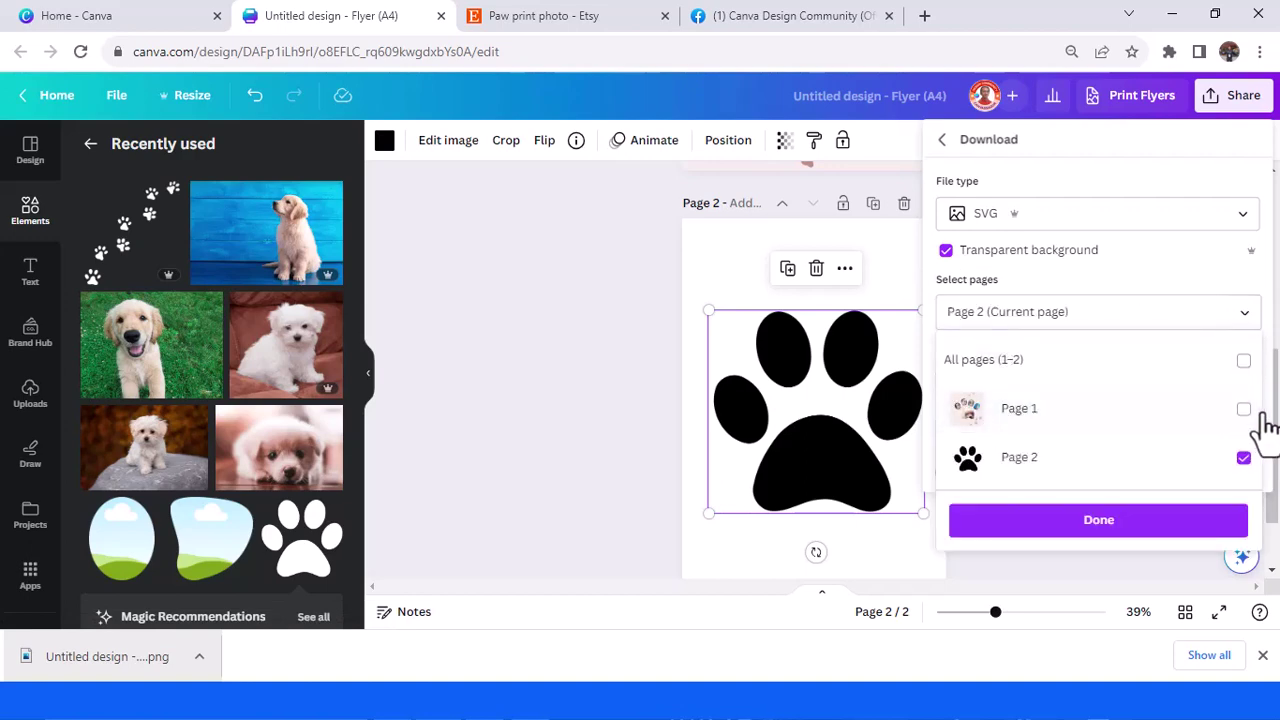
left_click(1155, 518)
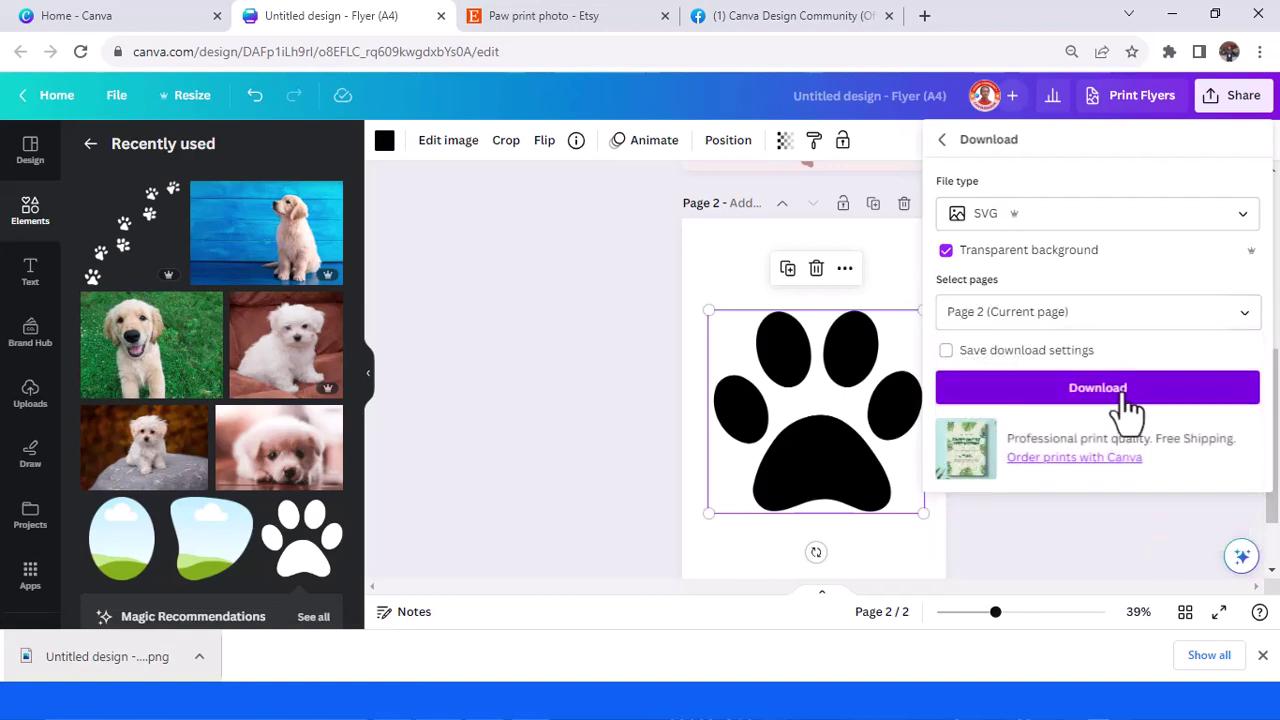
left_click(1121, 390)
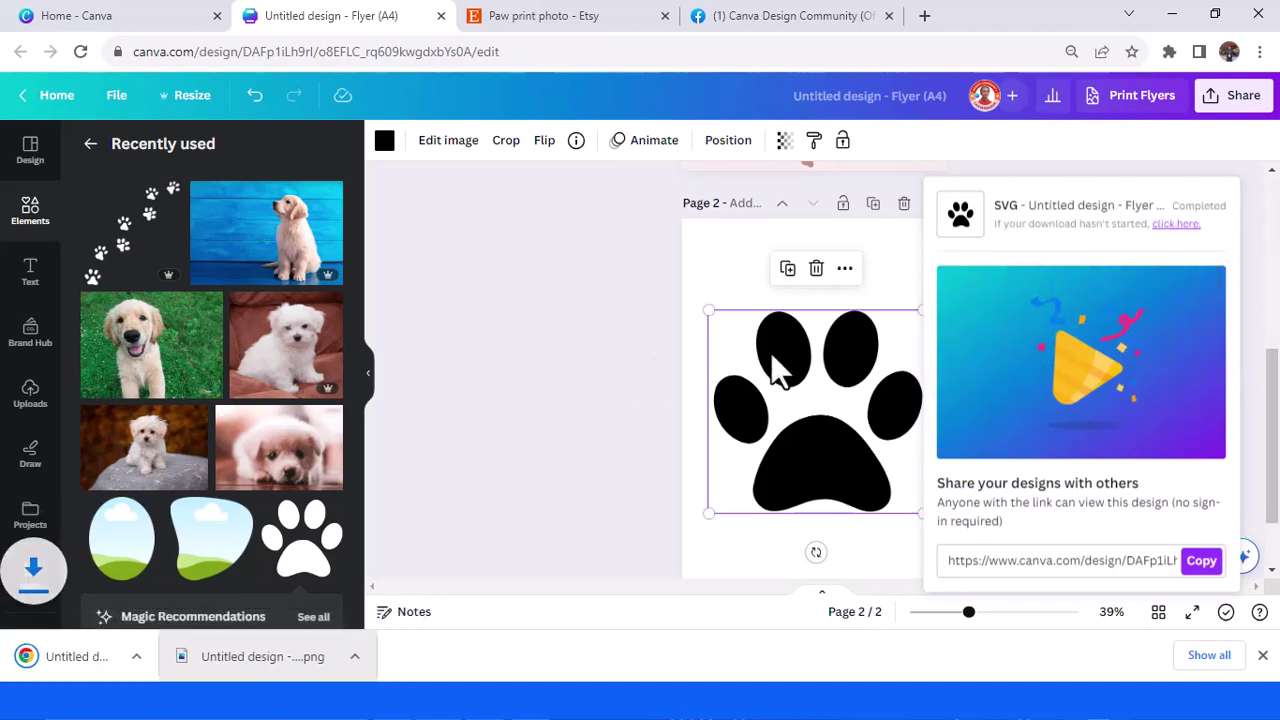
Replace the paw graphic on page 2 with the downloaded "Untitled design (1).svg" and enlarge it to fill the page
left_click(817, 268)
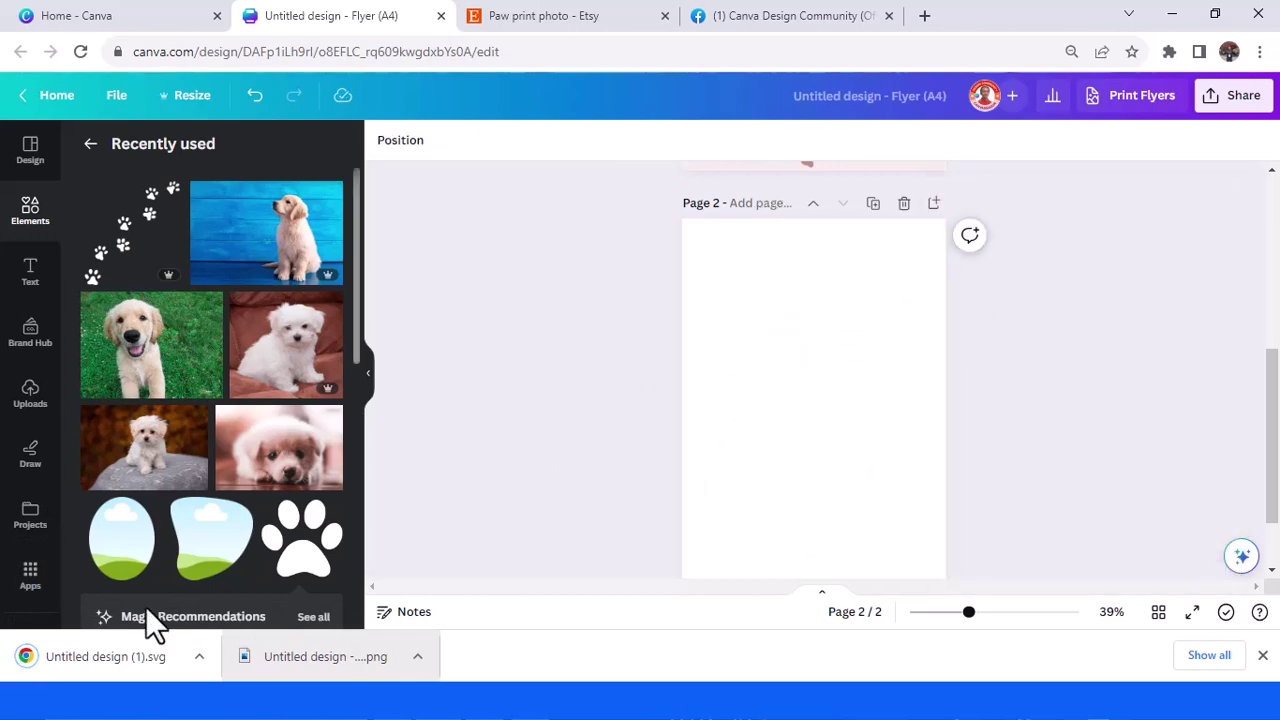
left_click_drag(100, 668, 802, 444)
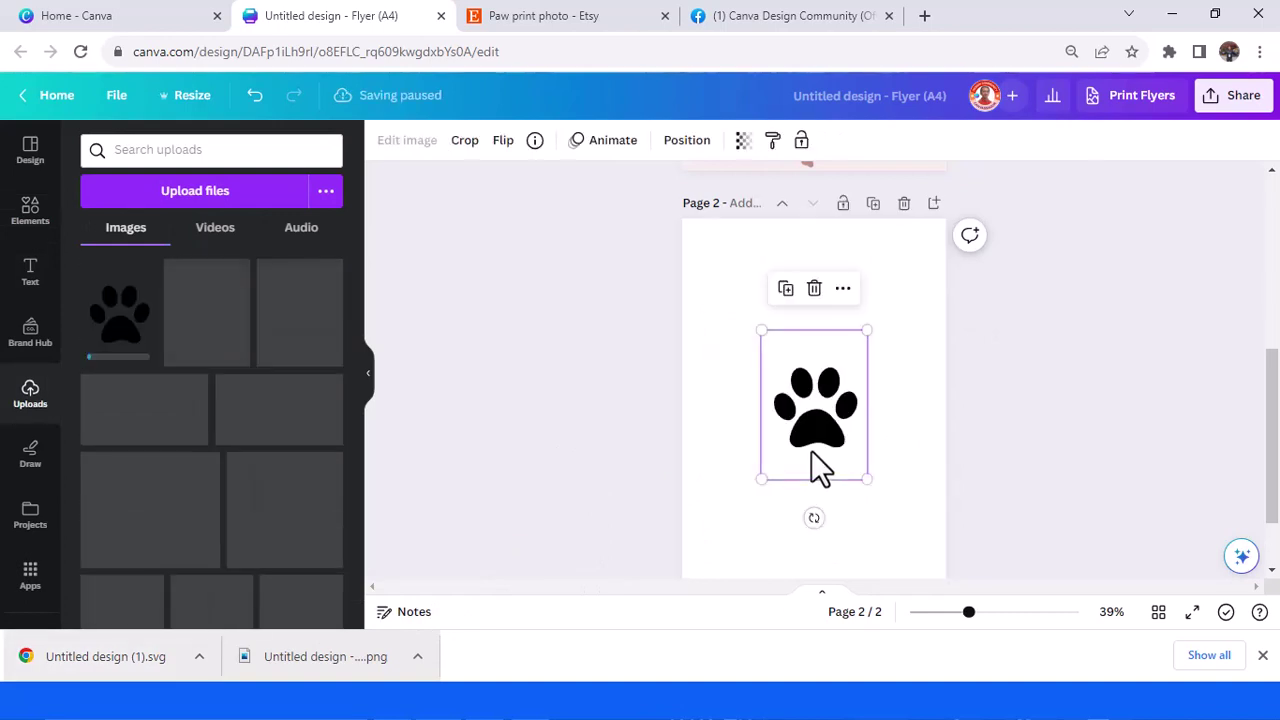
left_click_drag(762, 480, 683, 587)
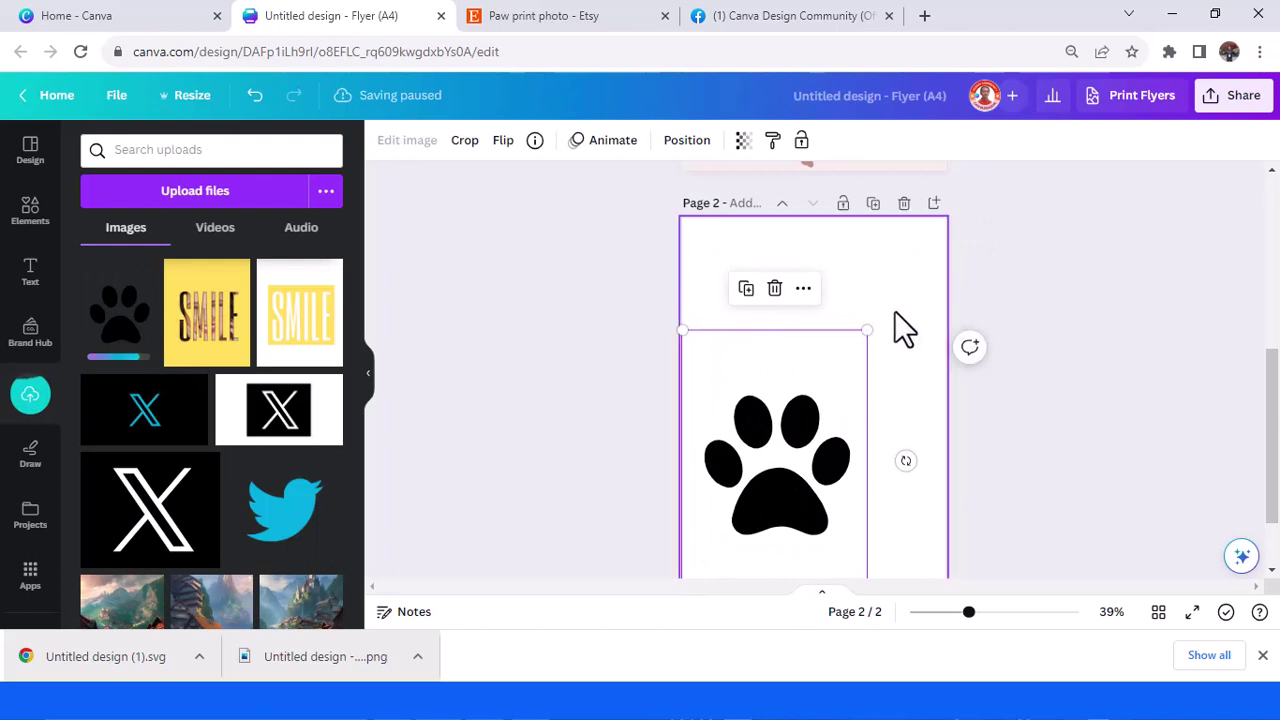
left_click_drag(868, 330, 962, 219)
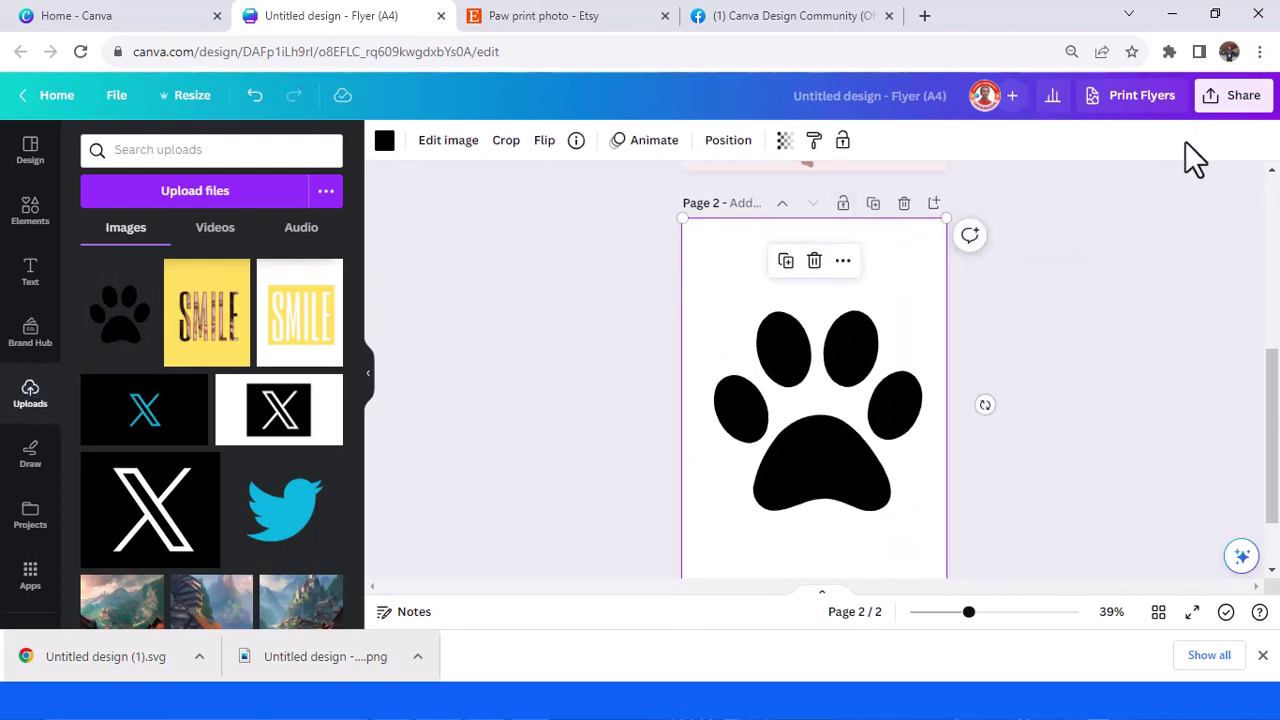
Download only page 2 of the flyer as a PDF Standard file
left_click(1234, 95)
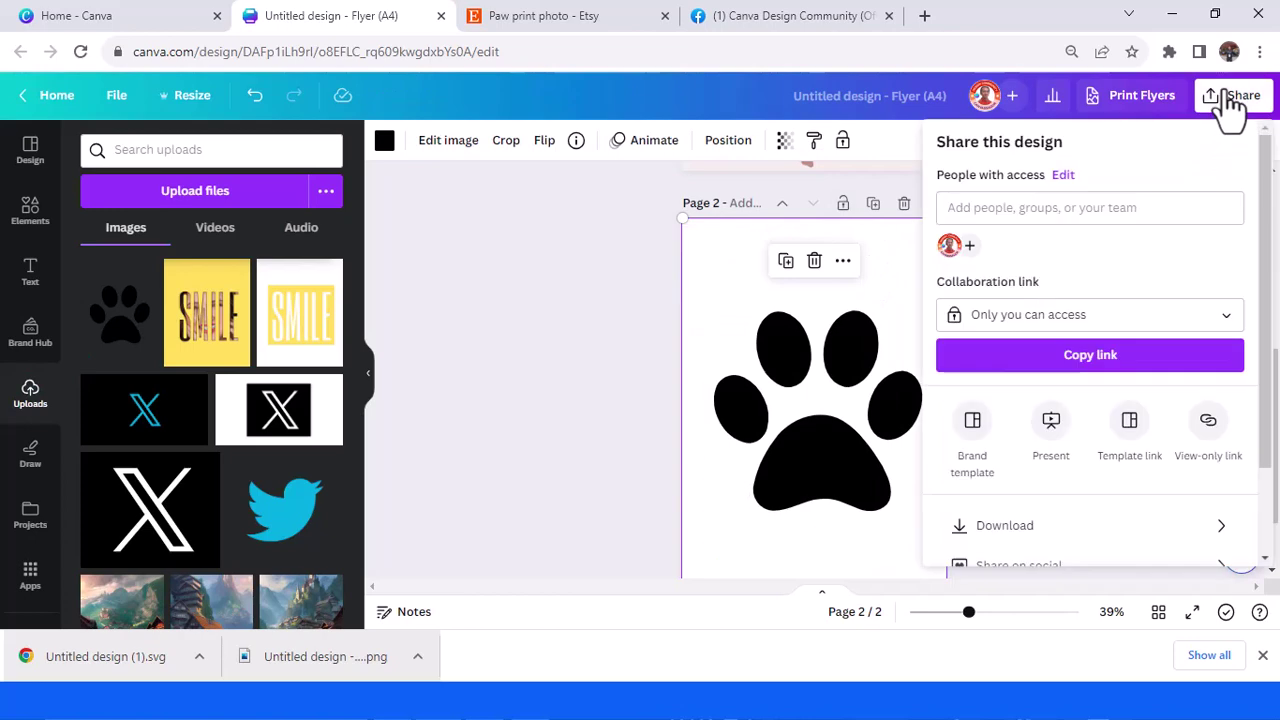
left_click(1066, 540)
left_click(1068, 222)
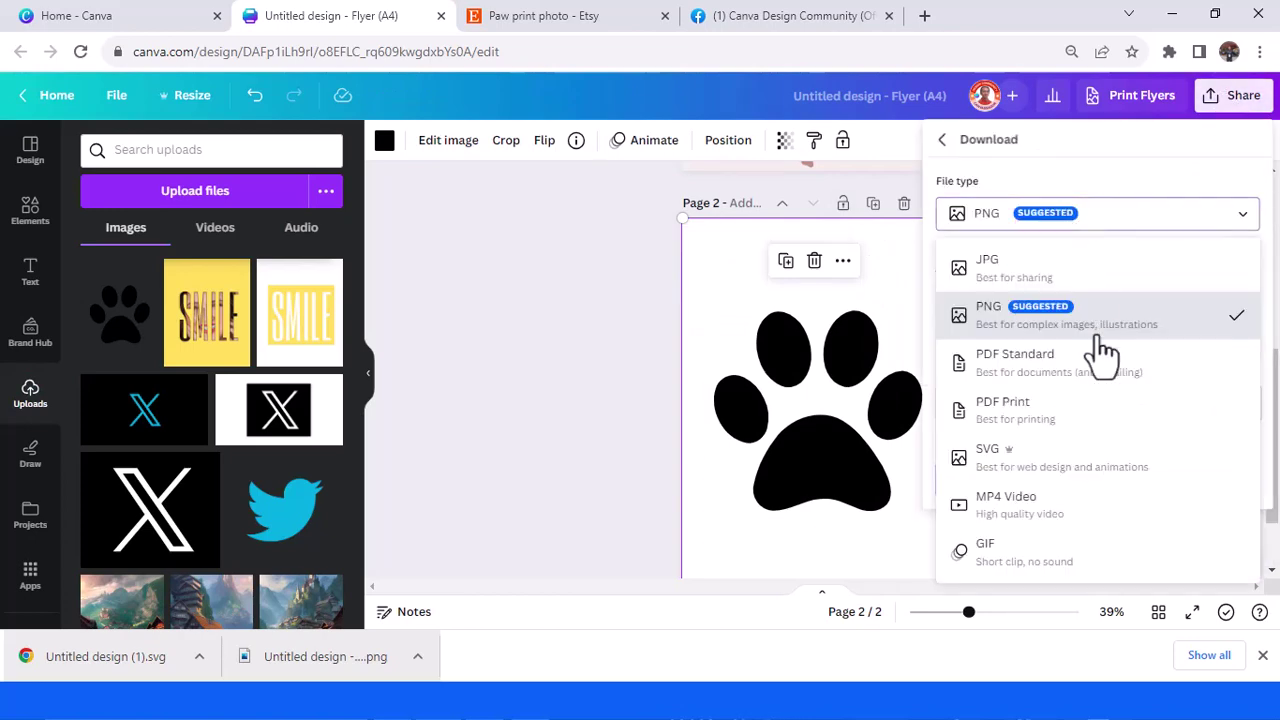
left_click(1063, 372)
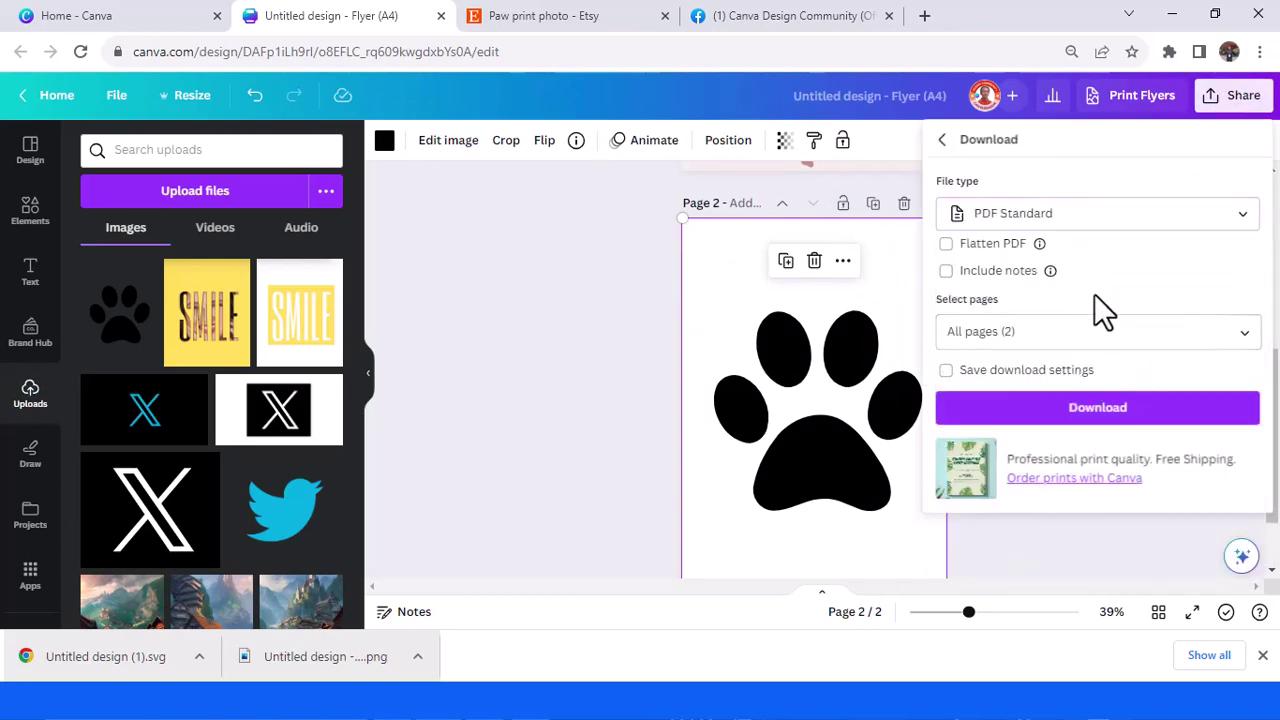
left_click(1245, 336)
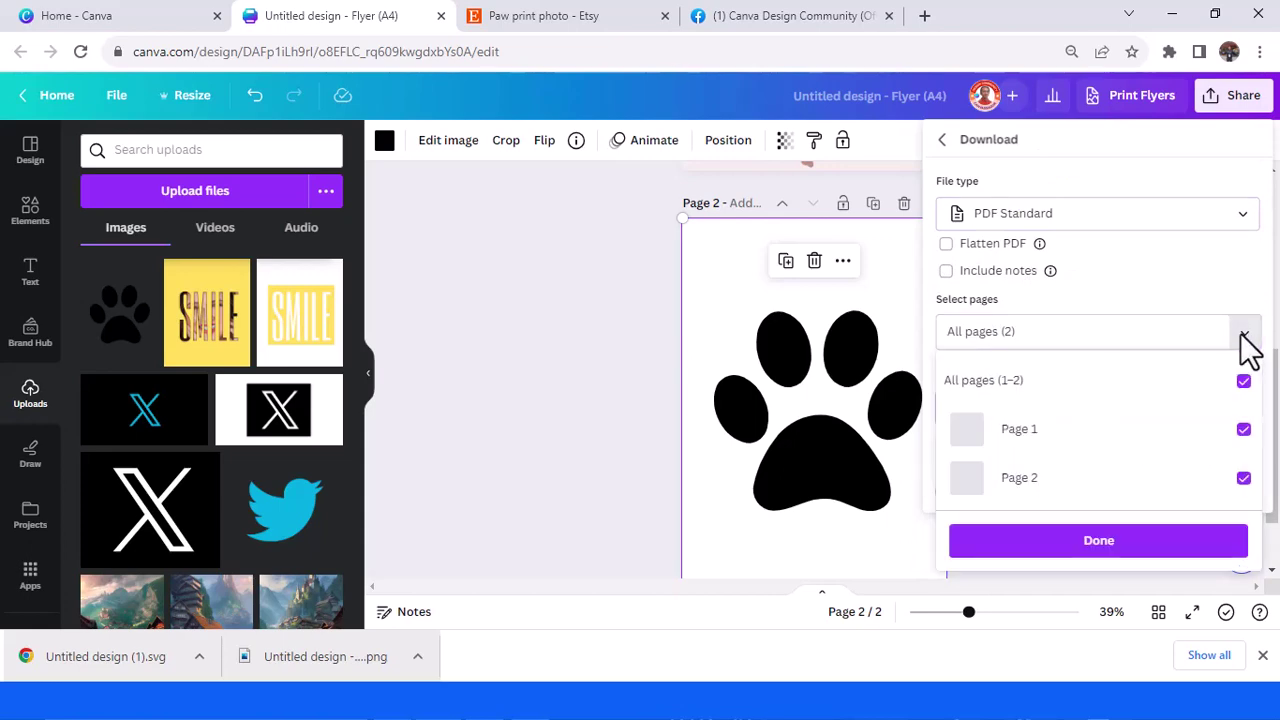
left_click(1160, 450)
left_click(1152, 543)
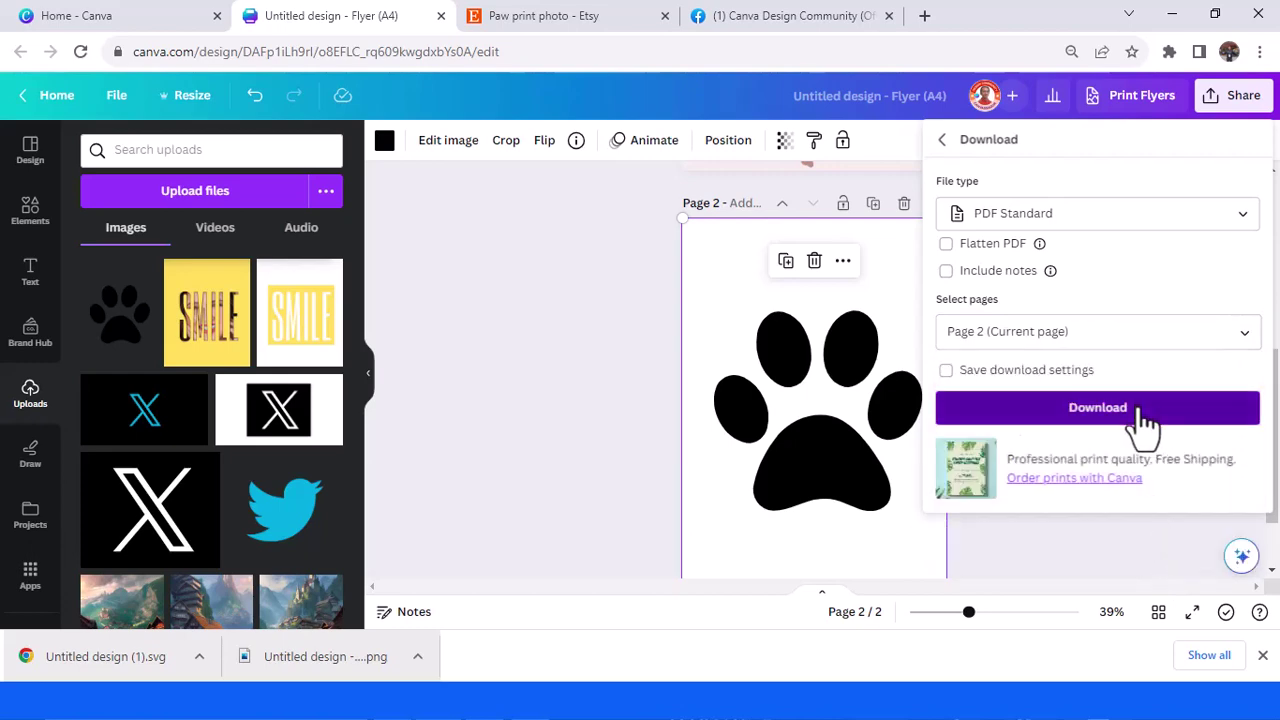
left_click(1140, 410)
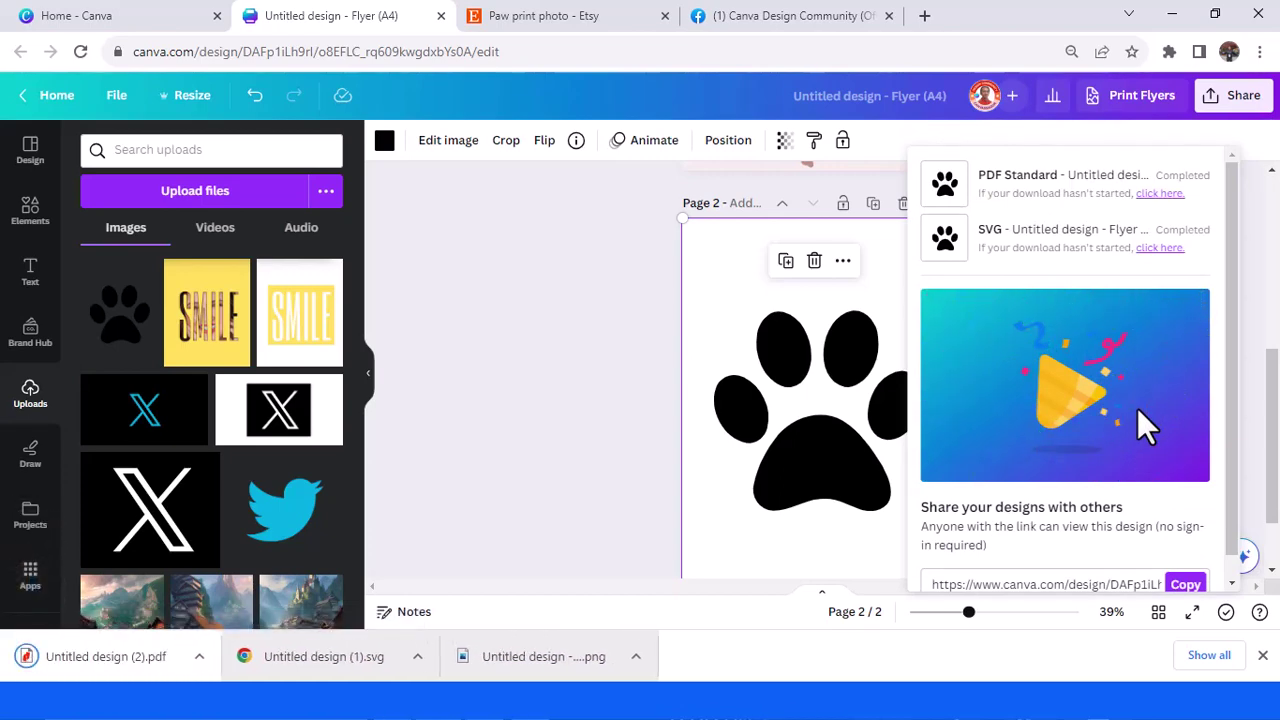
Locate the downloaded "Untitled design (2).pdf" in its folder, open it with Word and enable editing
left_click(199, 657)
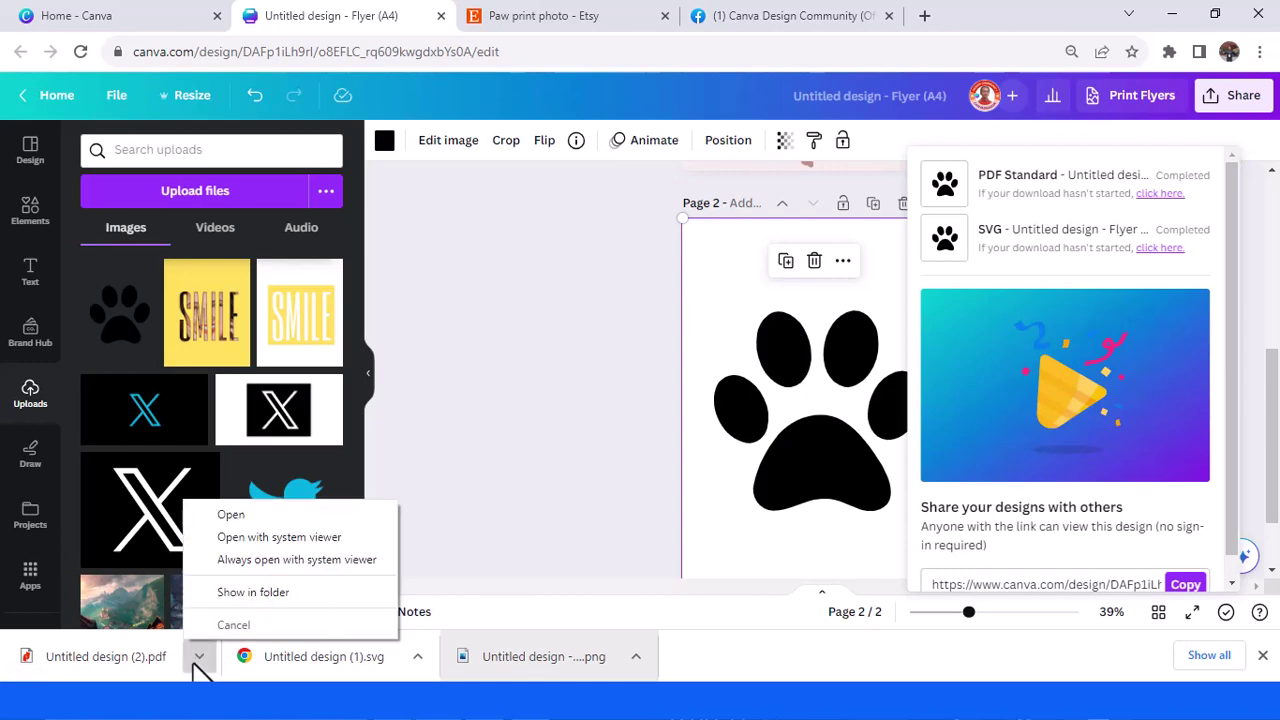
left_click(262, 593)
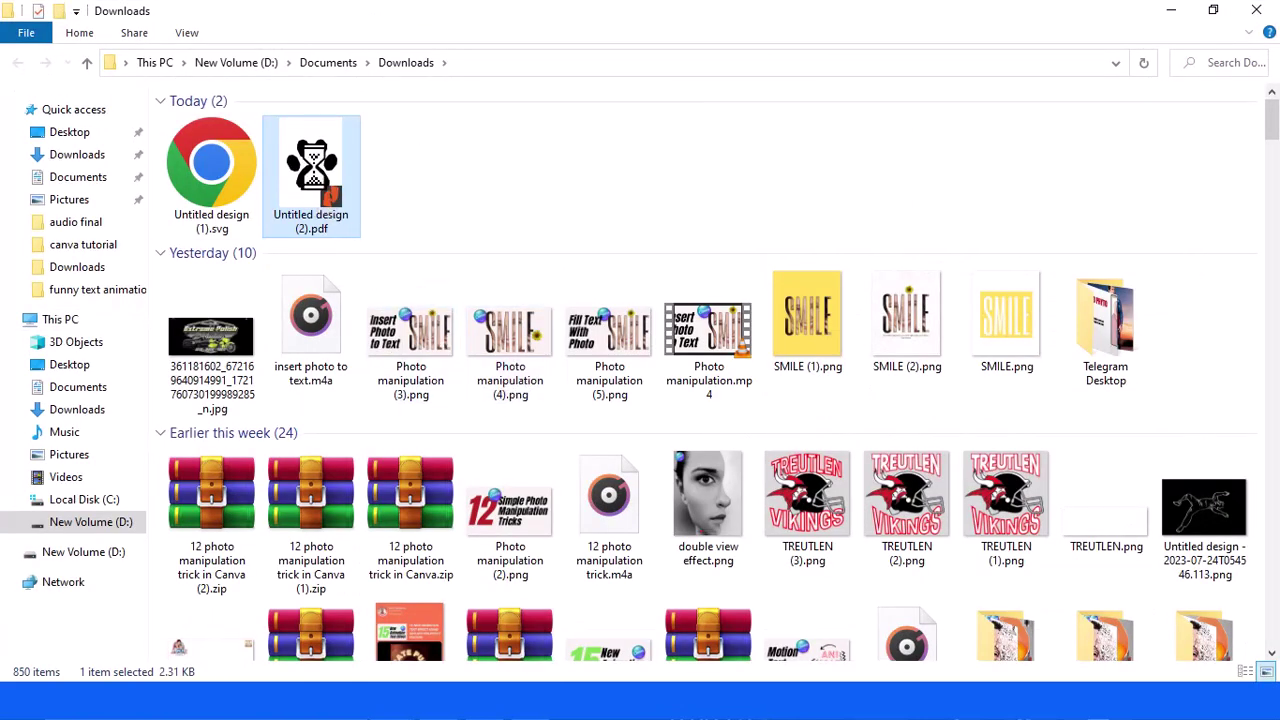
right_click(345, 193)
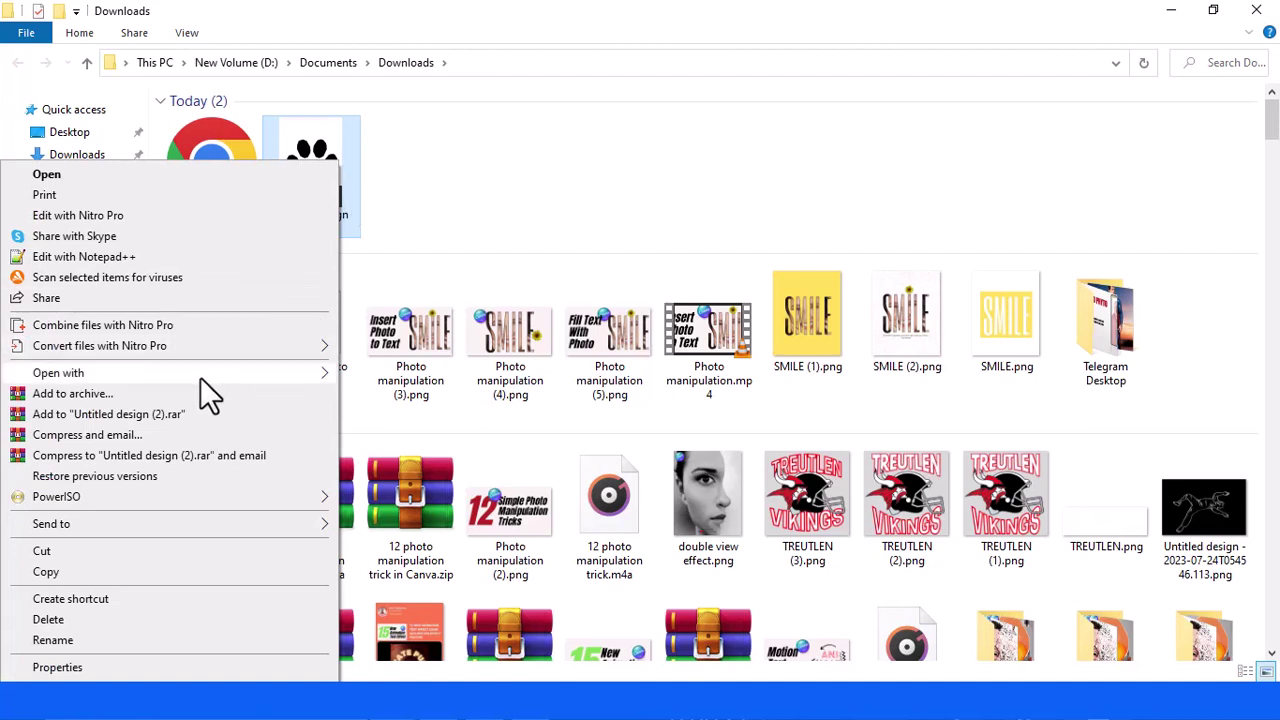
mouse_move(200, 376)
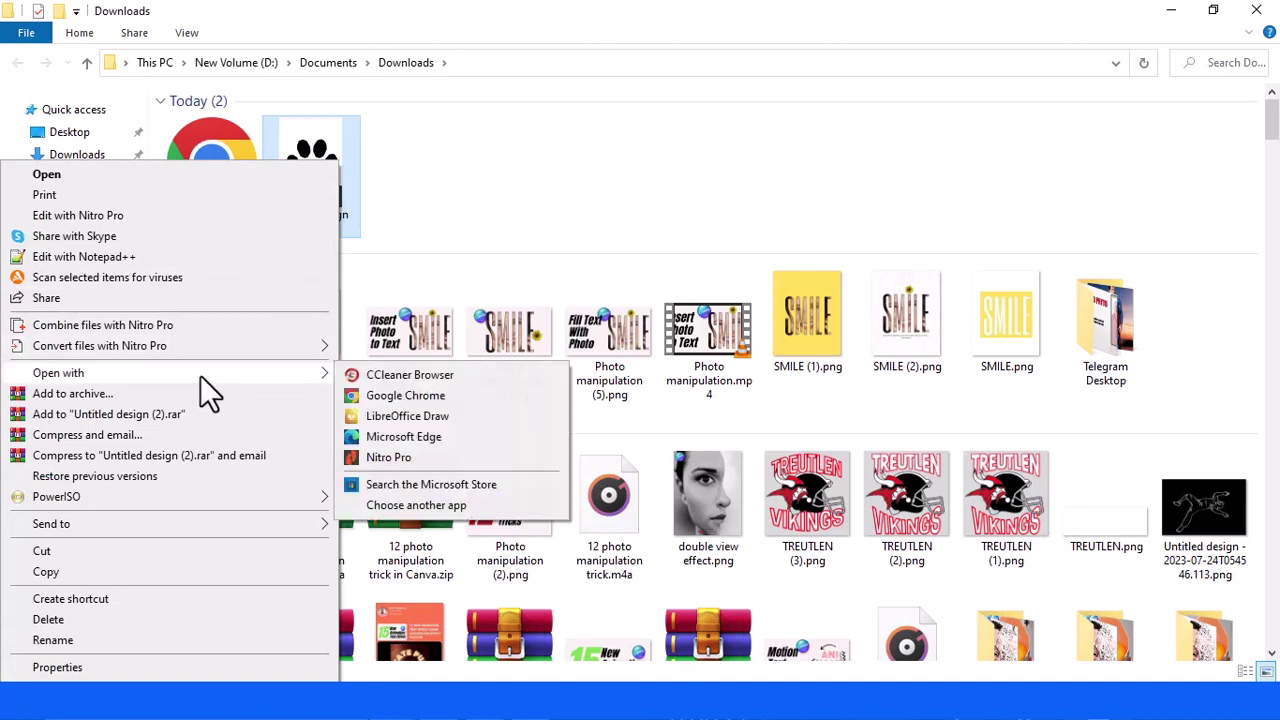
left_click(450, 508)
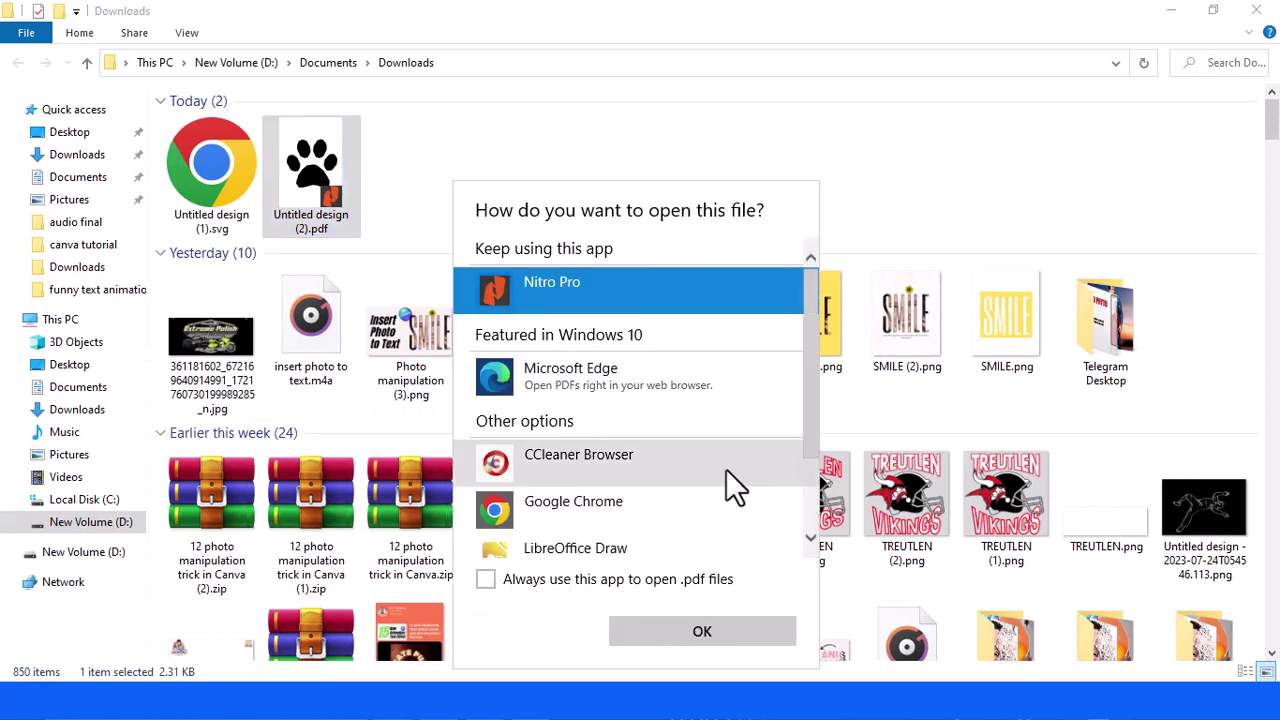
scroll(666, 477, "down", 3)
left_click(541, 531)
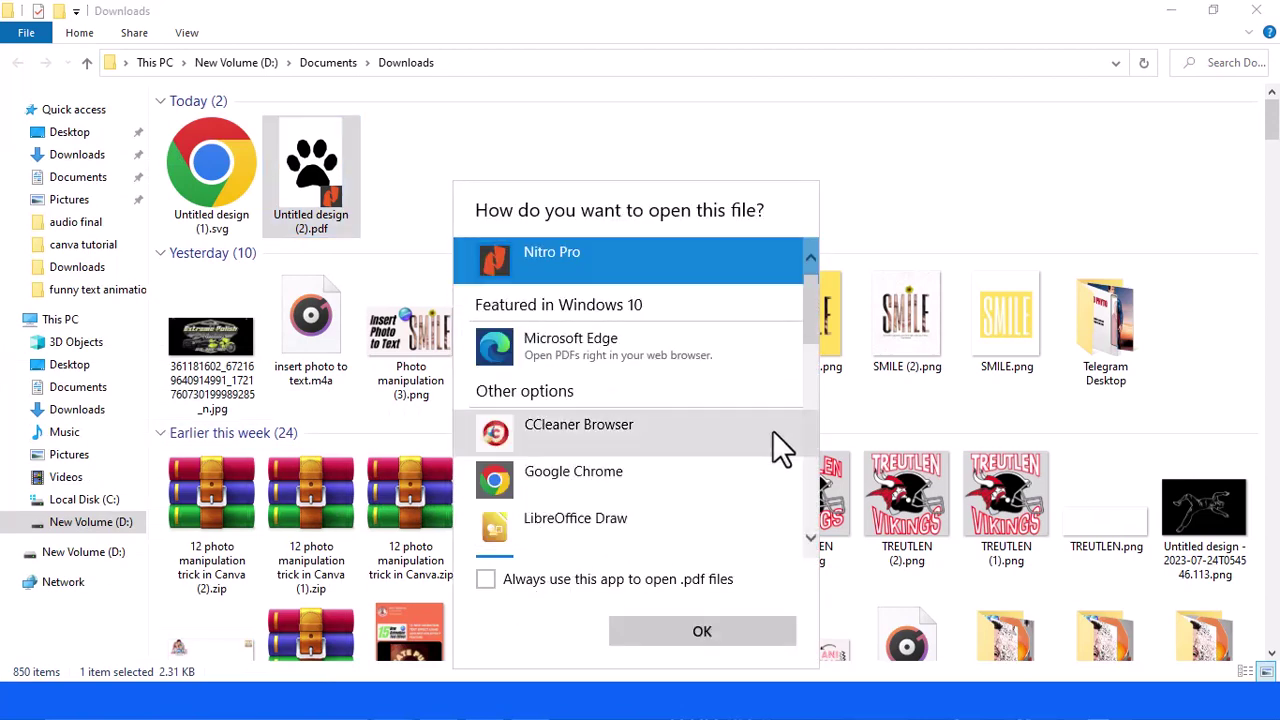
left_click_drag(805, 317, 792, 516)
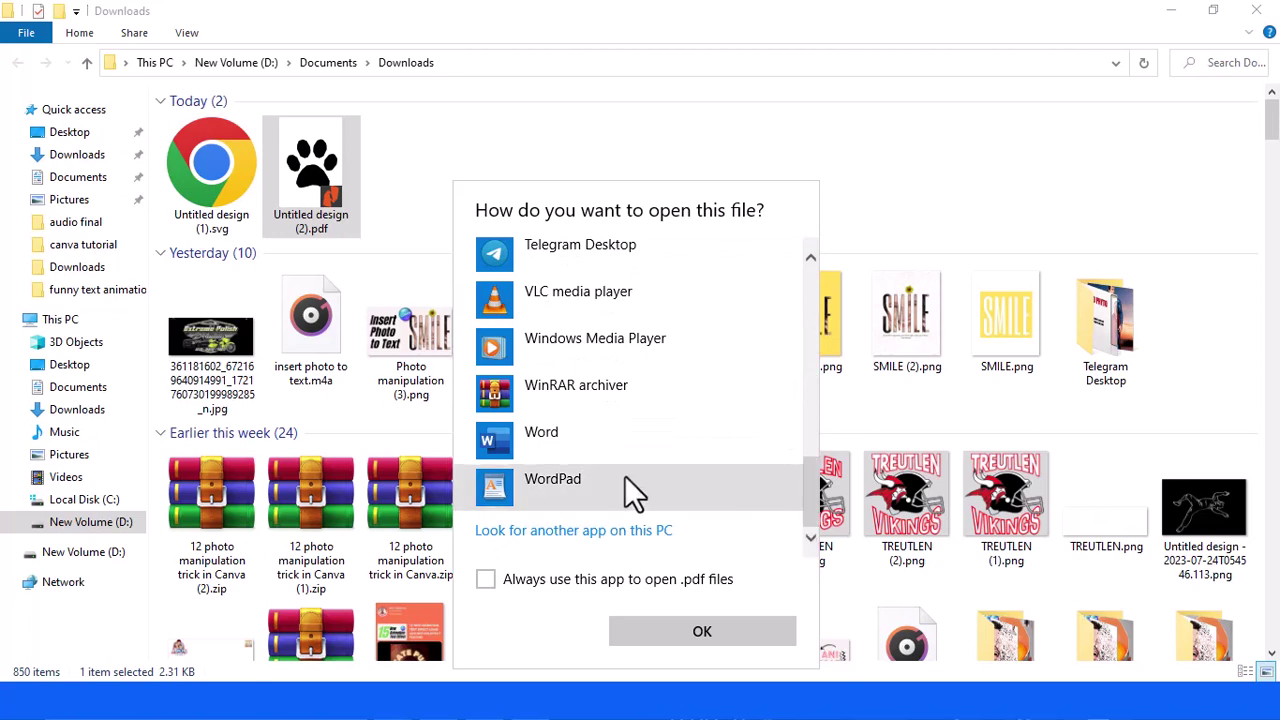
left_click(586, 444)
left_click(690, 636)
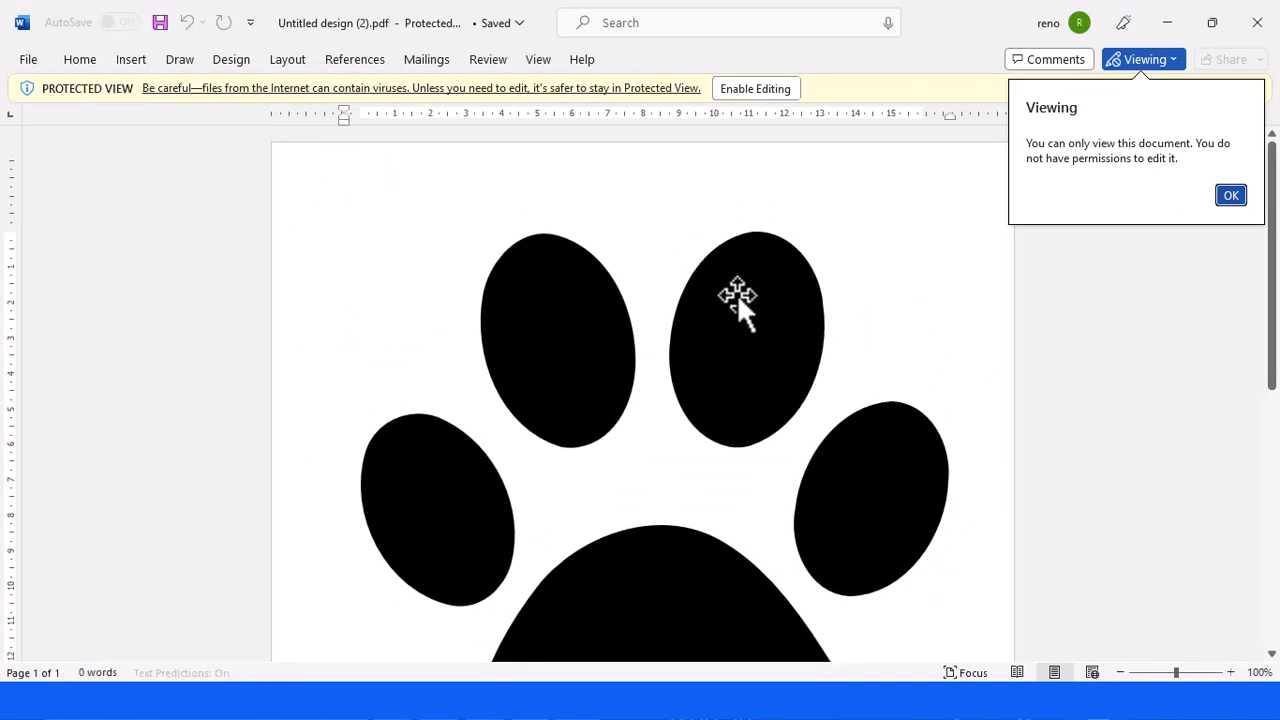
left_click(745, 87)
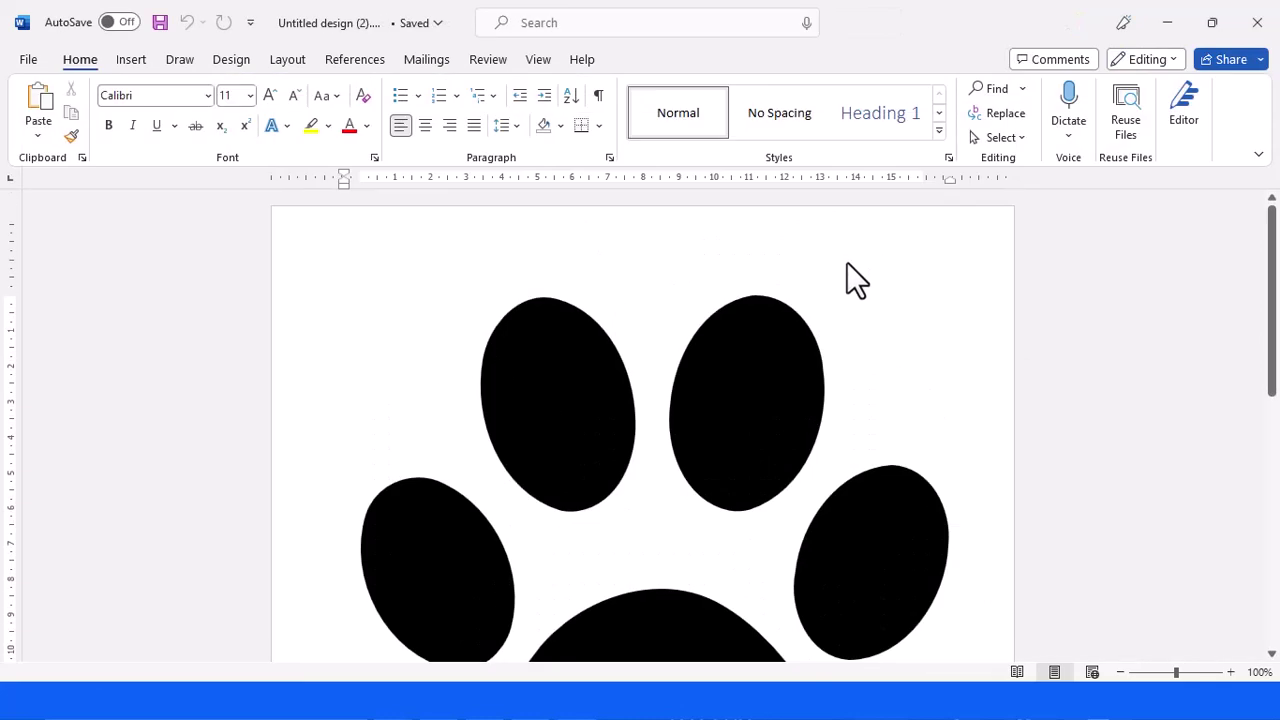
Fill the whole paw print shape with the picture "double view effect.png" from the Downloads folder
left_click_drag(1177, 676, 1160, 676)
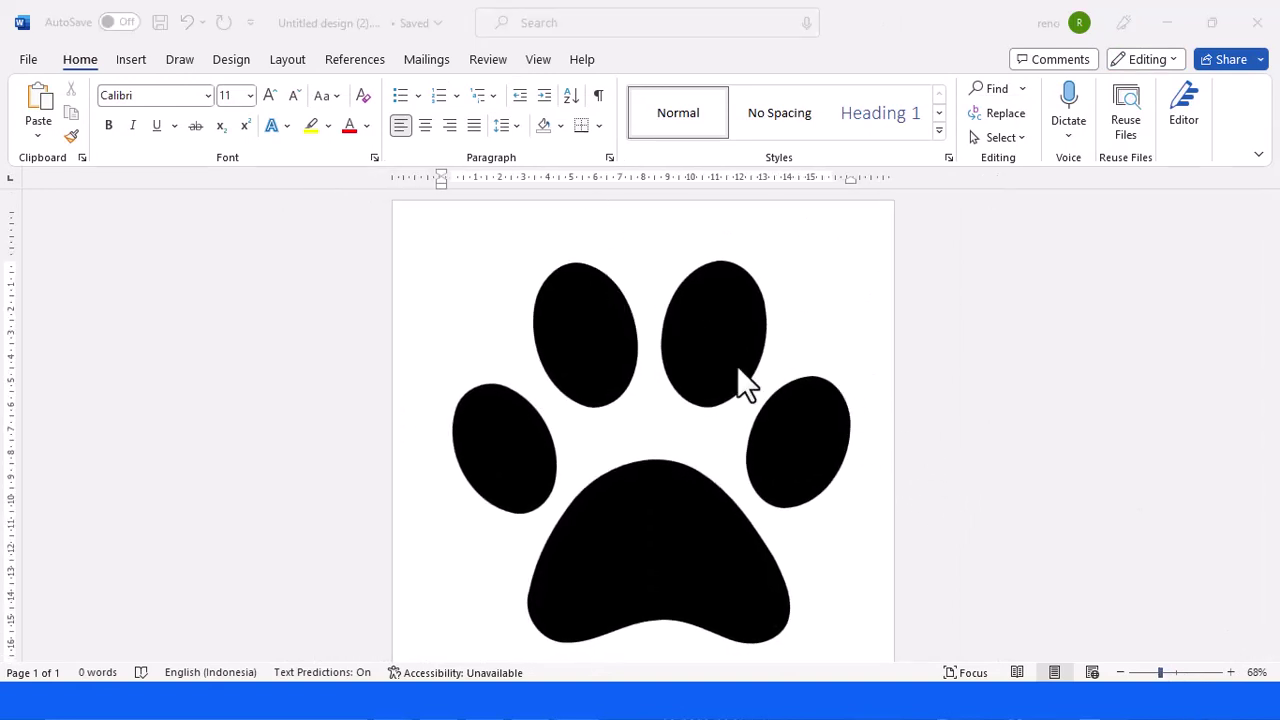
left_click(808, 427)
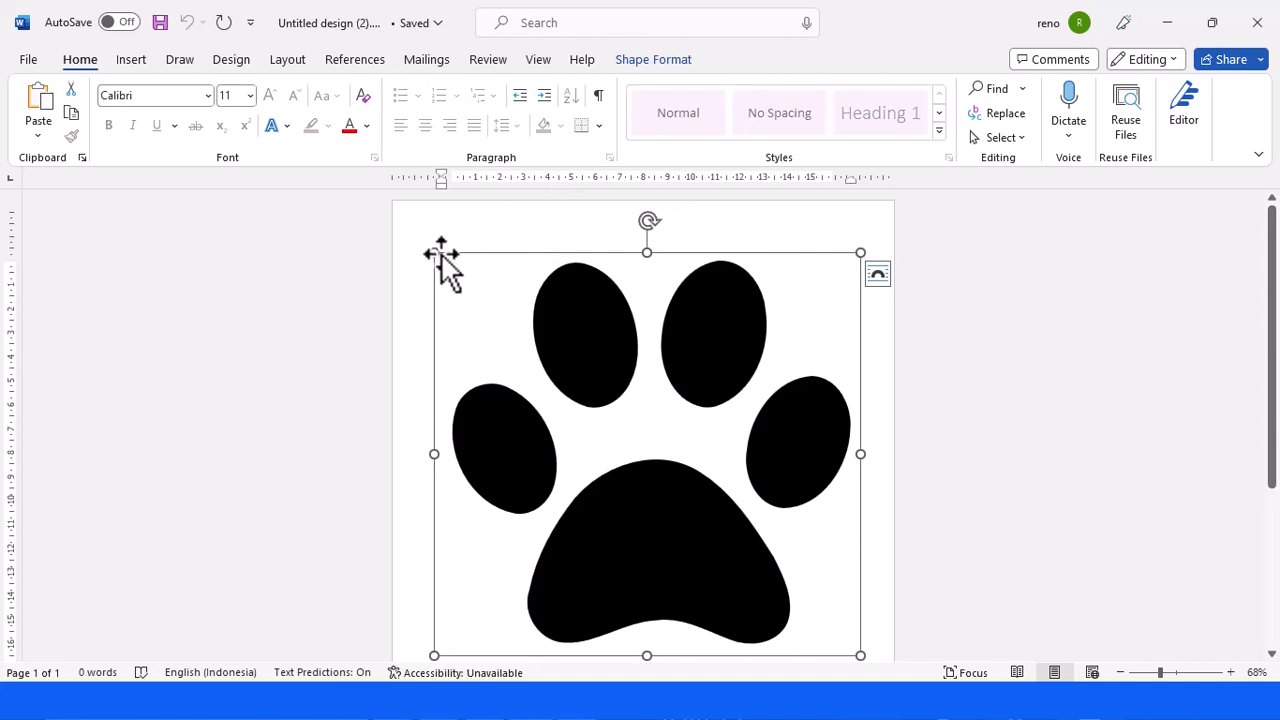
left_click(645, 62)
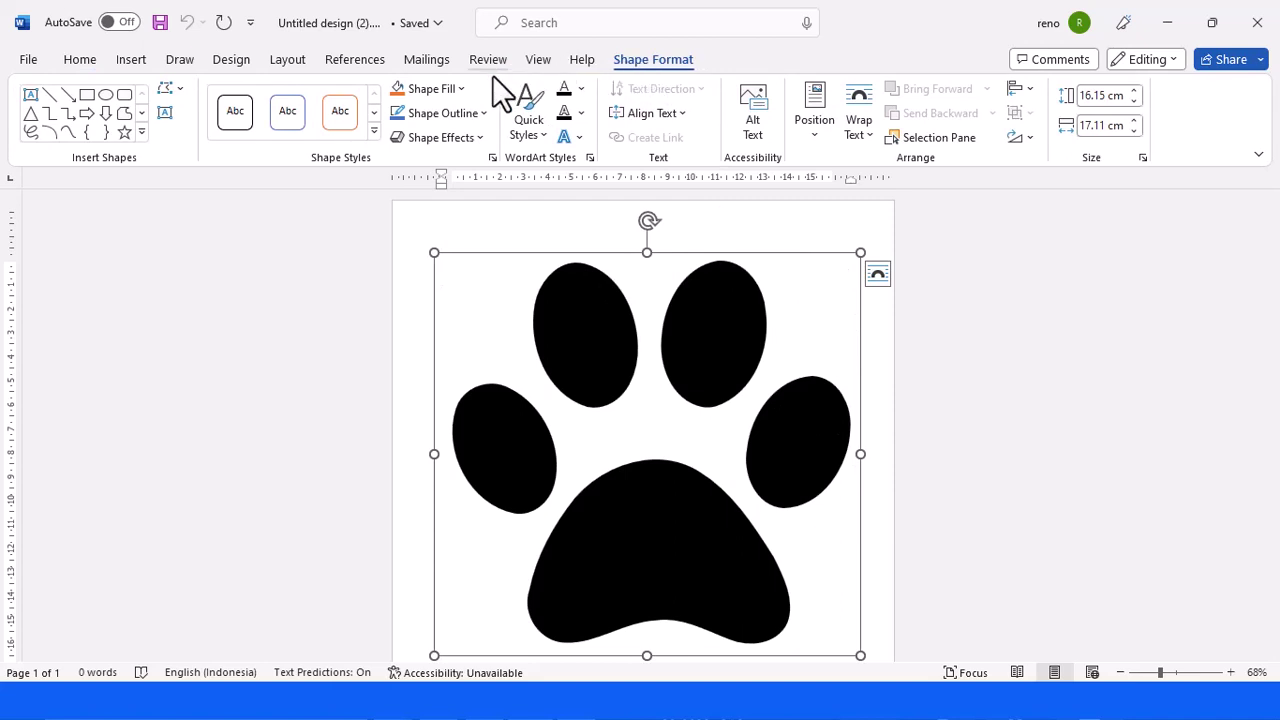
left_click(421, 91)
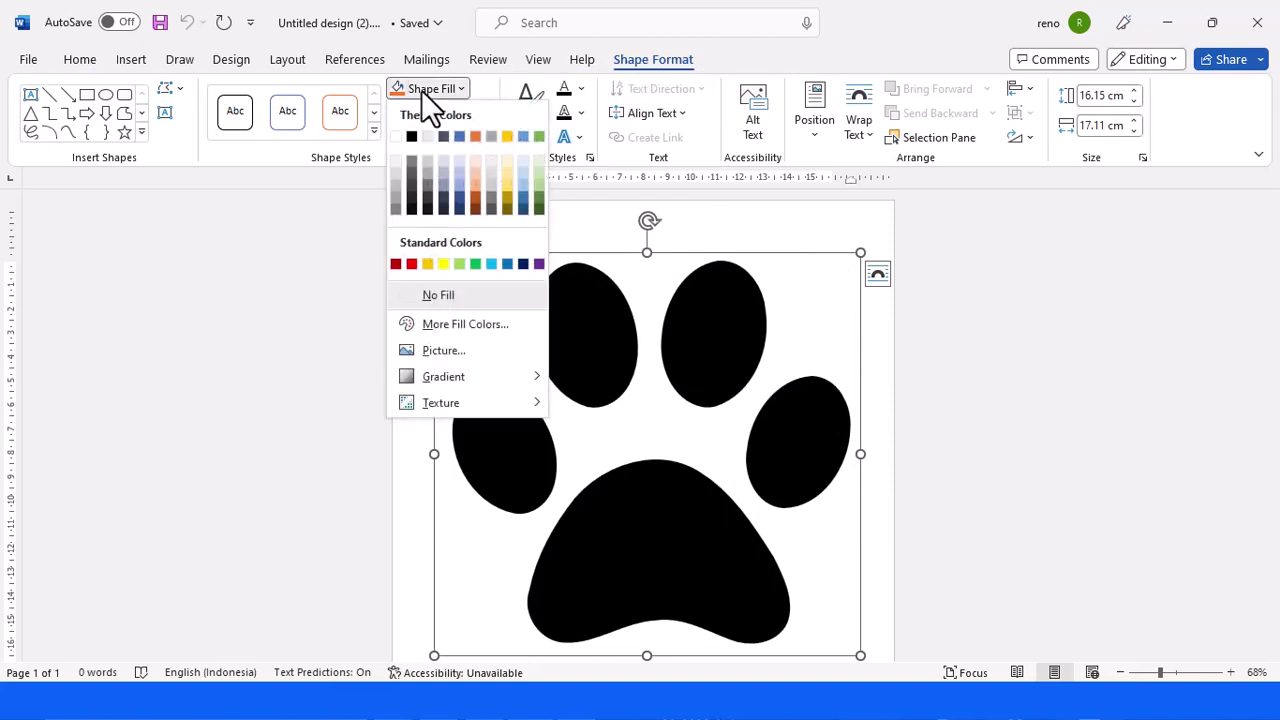
left_click(448, 352)
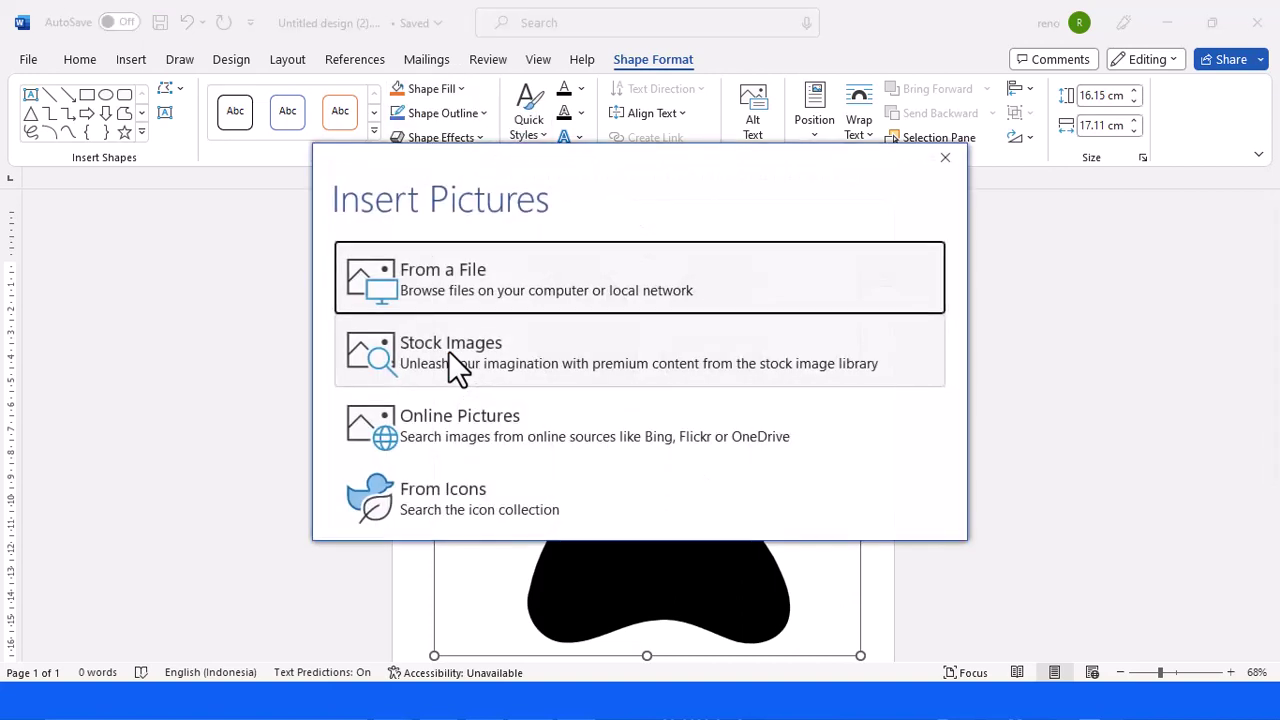
left_click(459, 280)
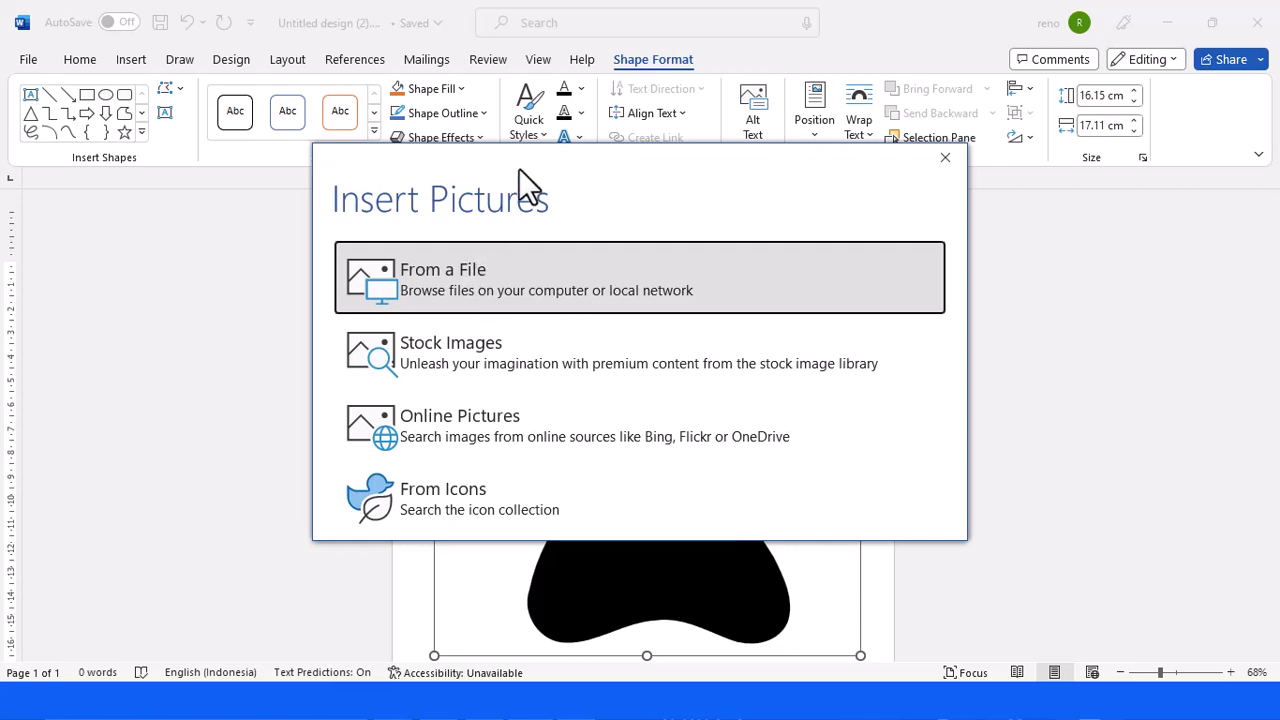
left_click(519, 286)
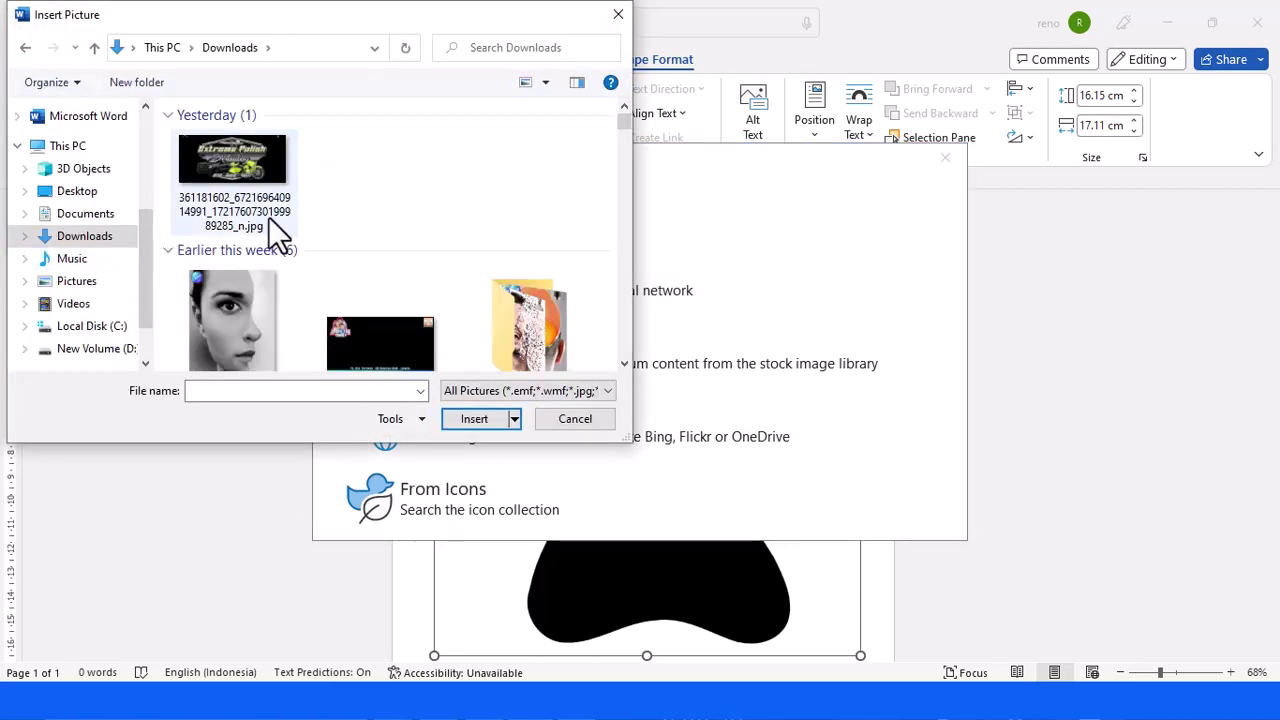
scroll(267, 228, "down", 3)
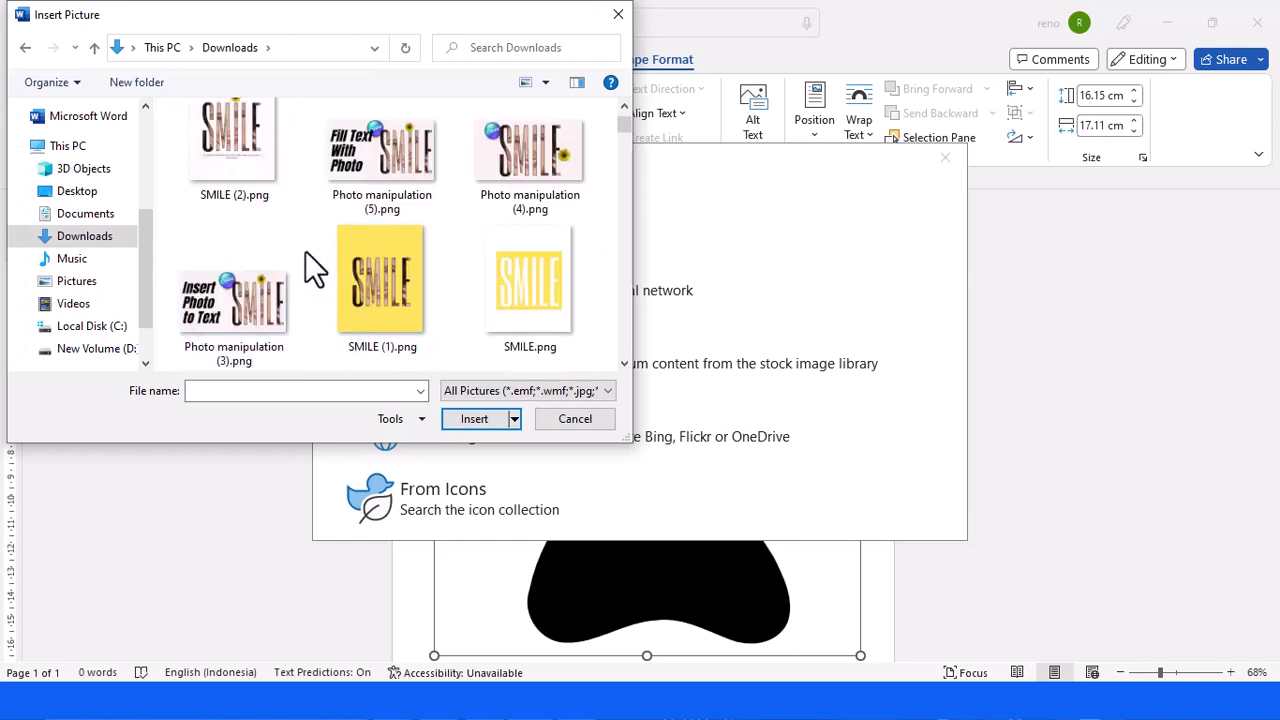
scroll(305, 250, "down", 2)
scroll(304, 251, "down", 3)
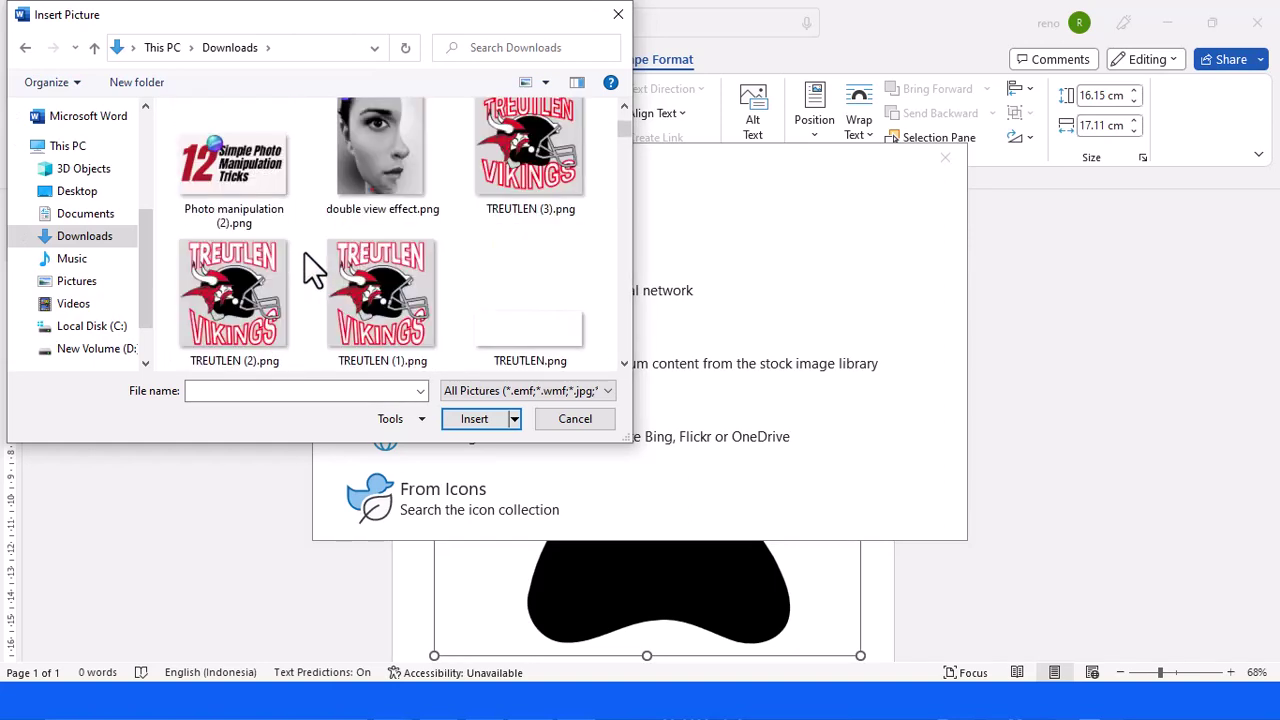
left_click(390, 160)
double_click(388, 159)
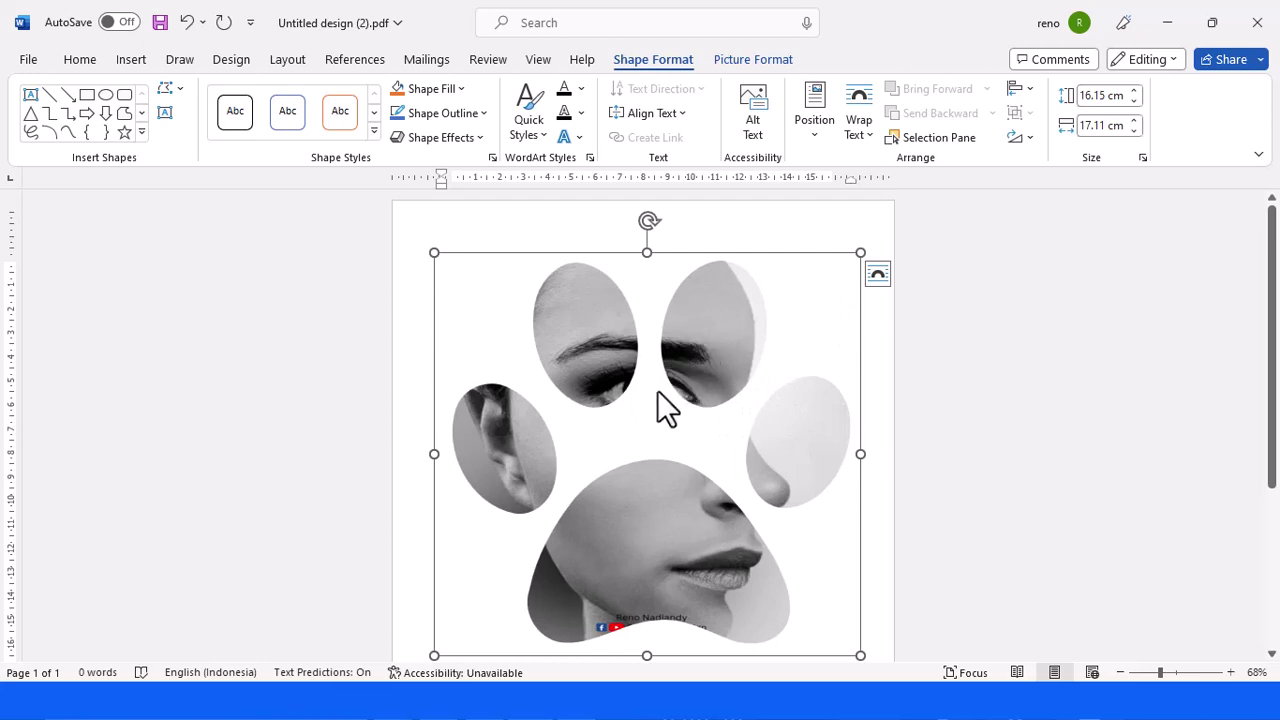
Save a copy of the document in Downloads as a PDF named "paw print photo collage"
left_click(29, 62)
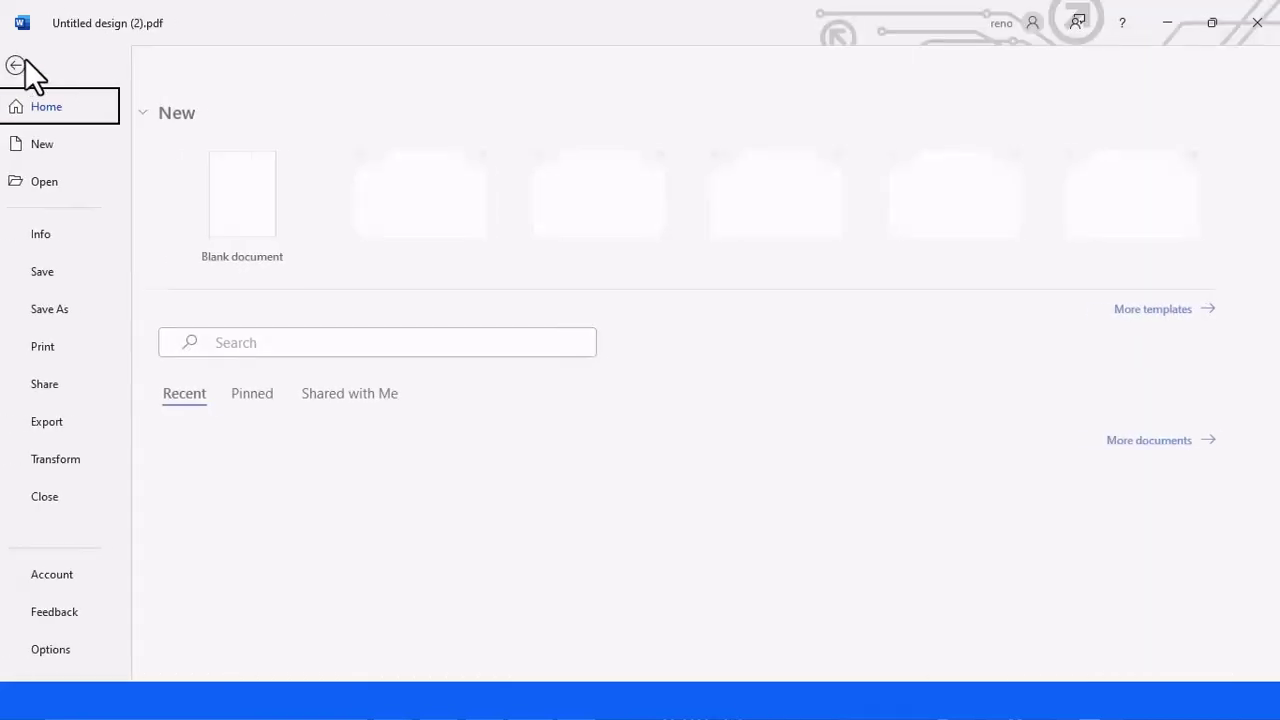
left_click(78, 310)
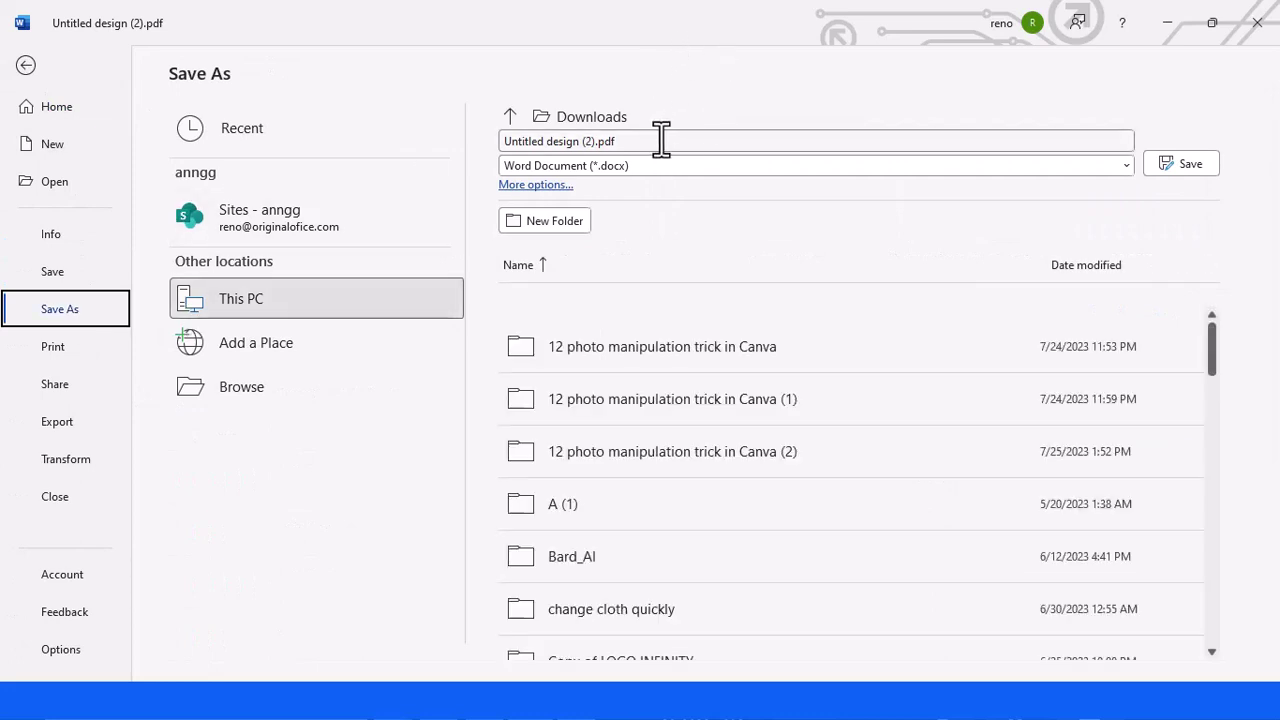
left_click(660, 140)
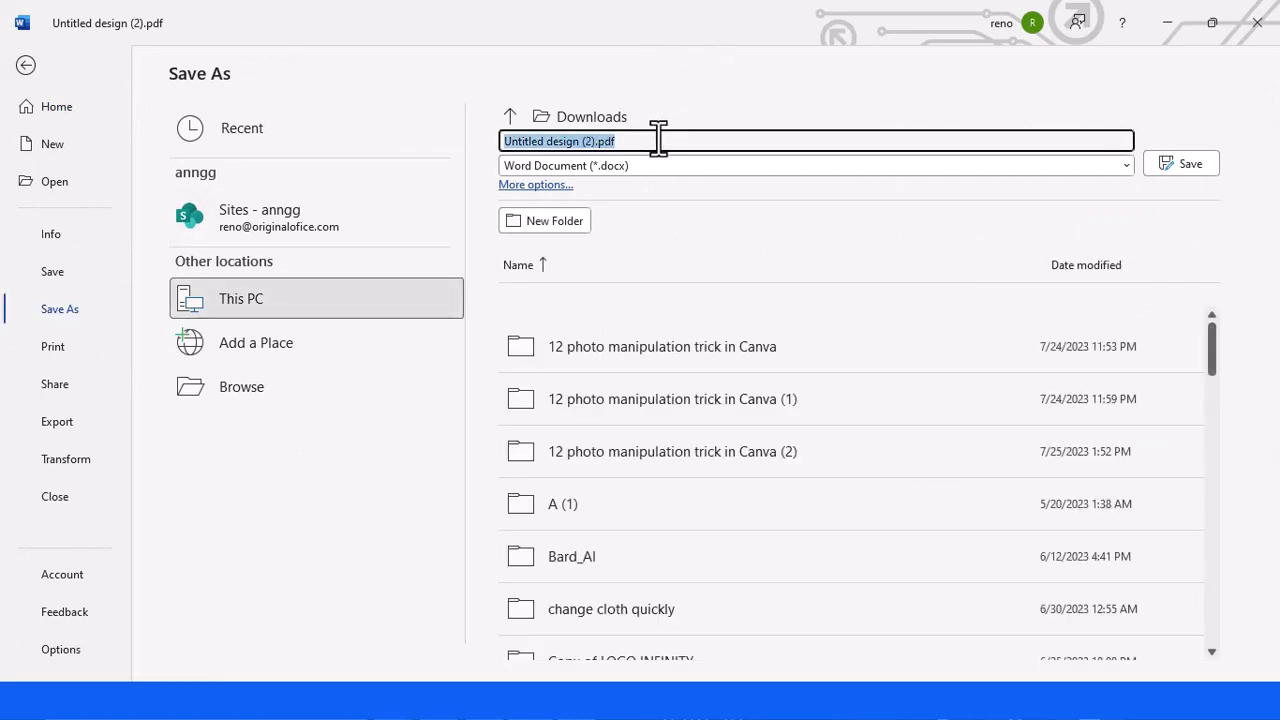
type("paw print photo collage")
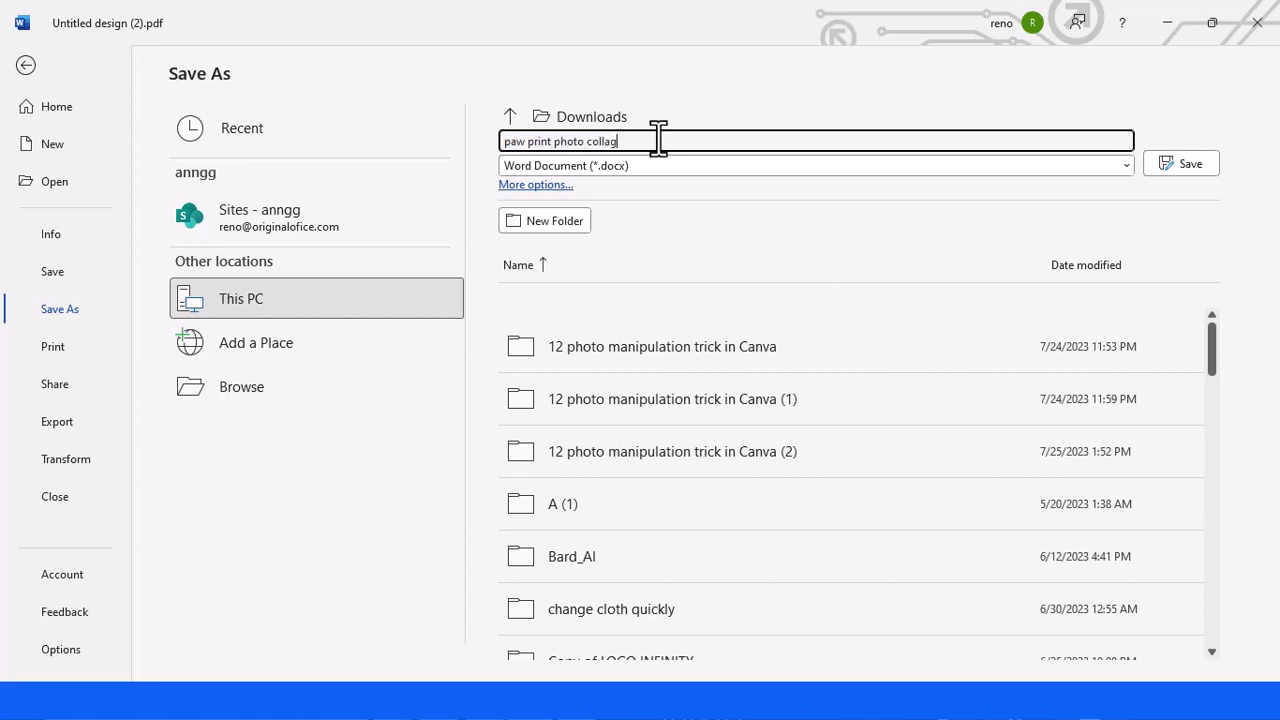
left_click(797, 164)
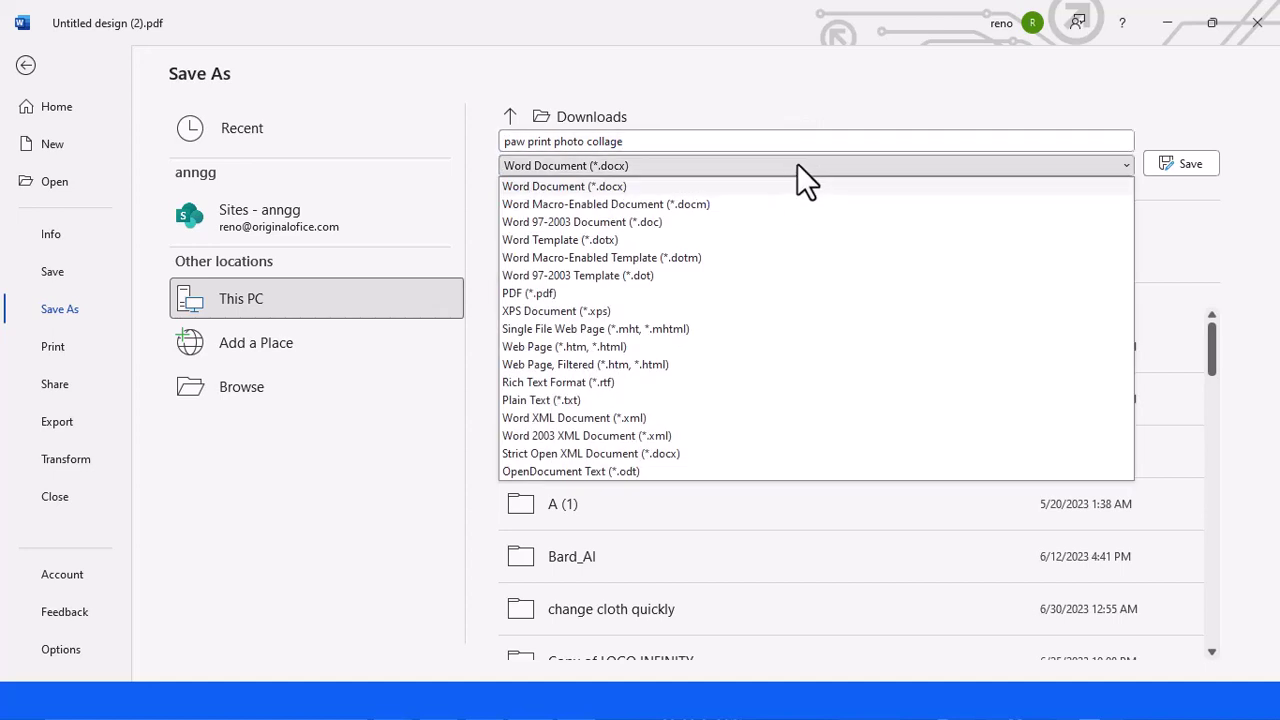
left_click(690, 297)
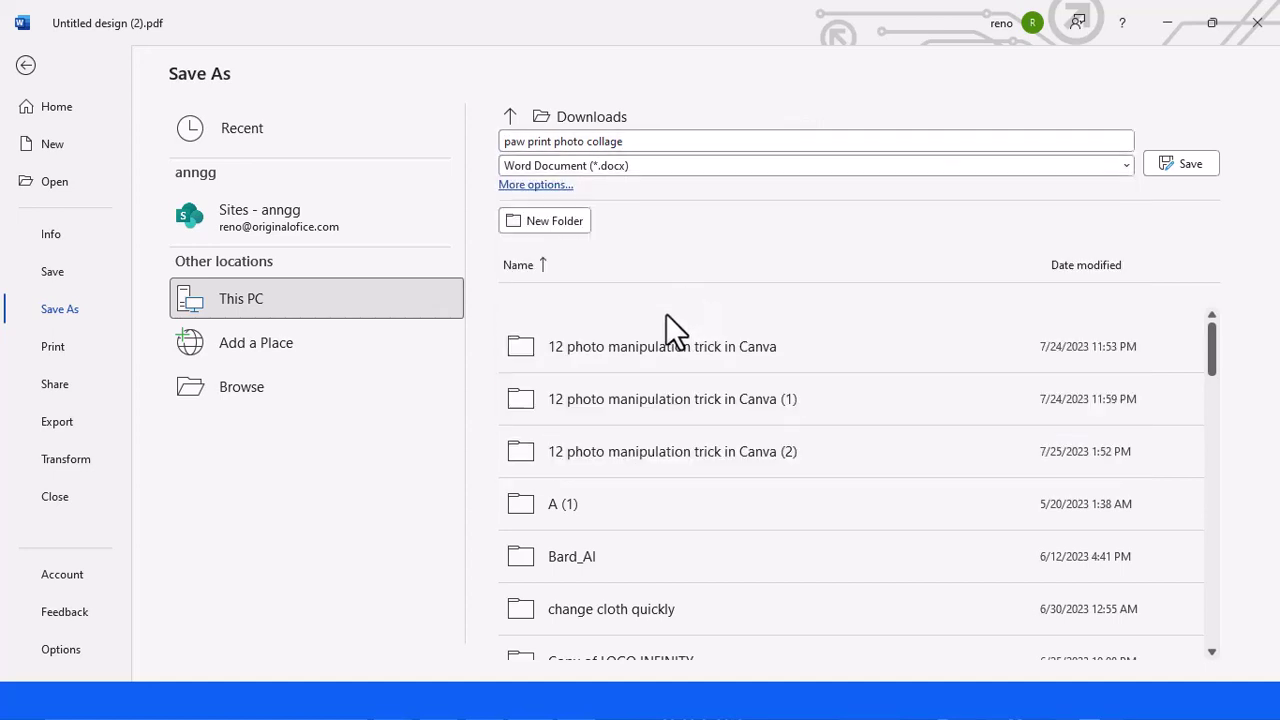
left_click(1190, 165)
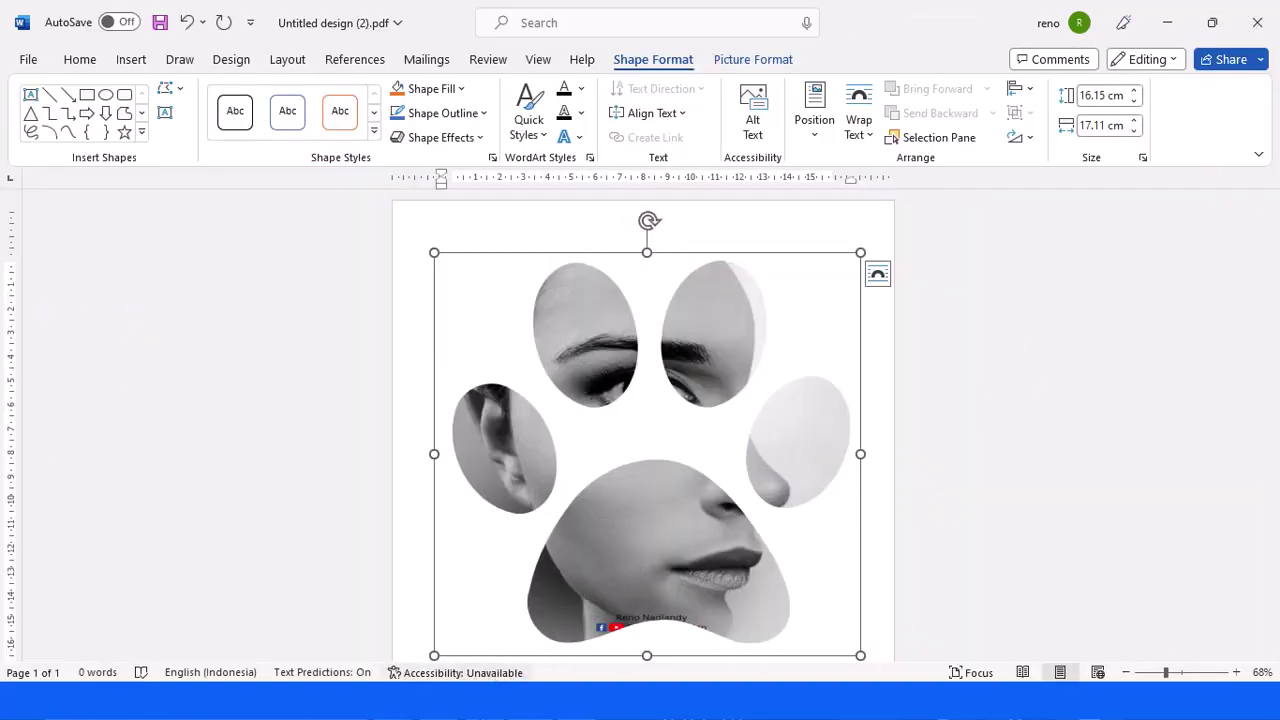
Switch from Word to the Canva home page in the browser and import "paw print photo collage.pdf" from the Downloads folder
left_click(443, 615)
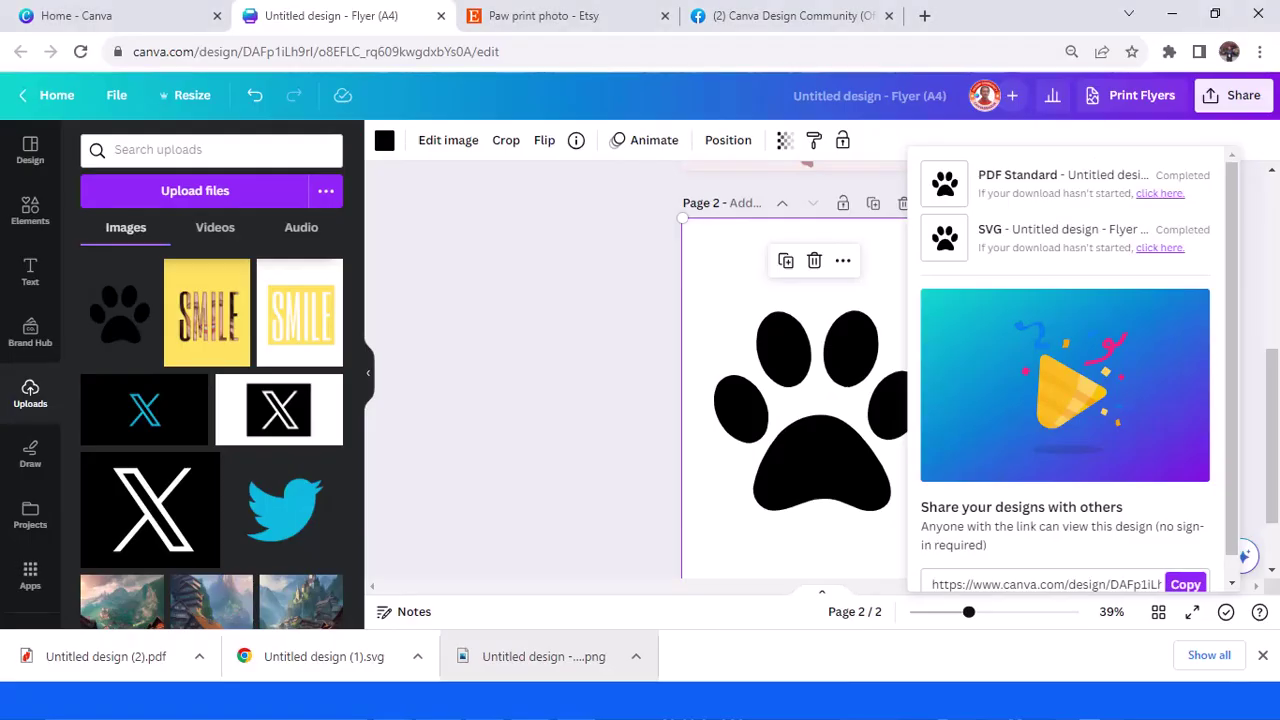
left_click(100, 20)
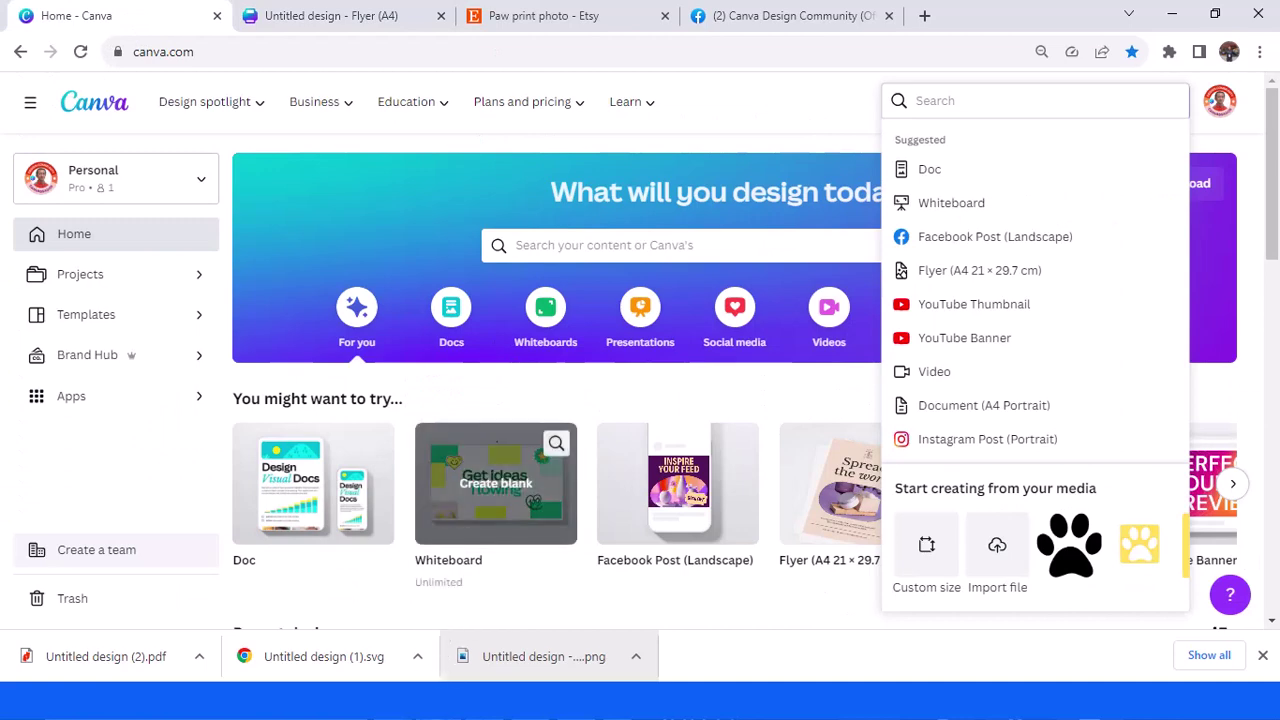
mouse_move(392, 700)
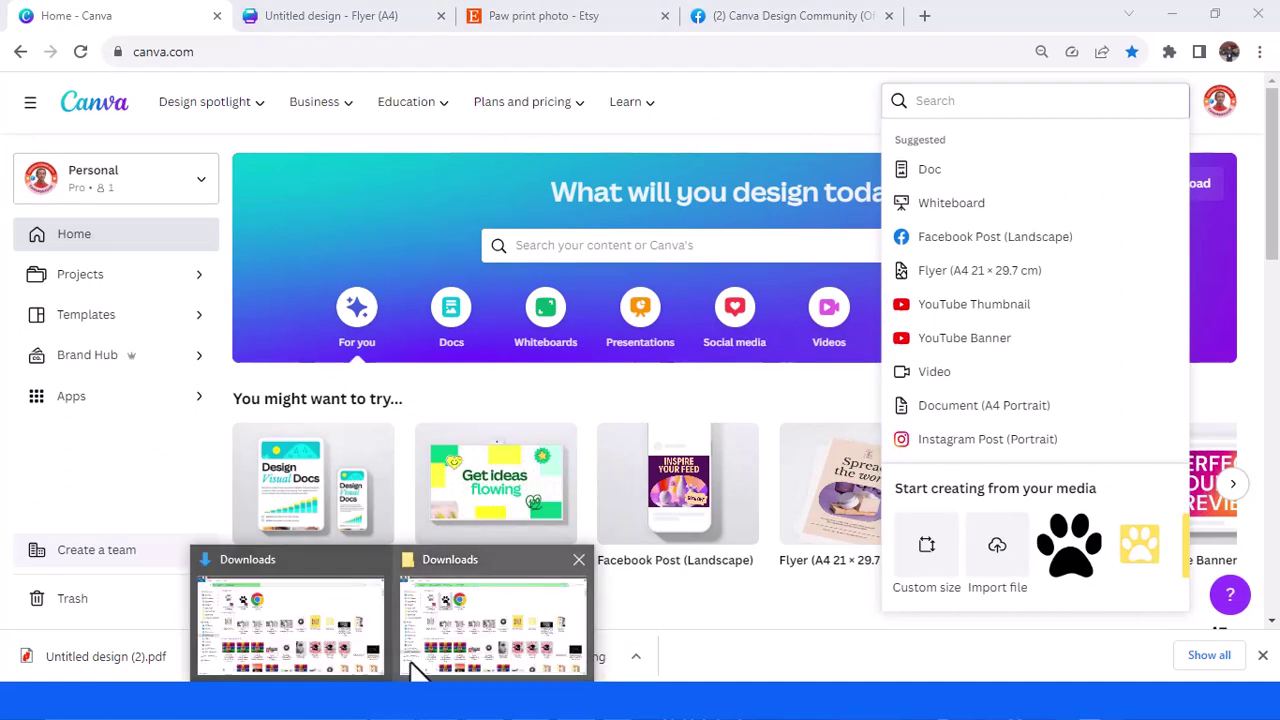
left_click(240, 595)
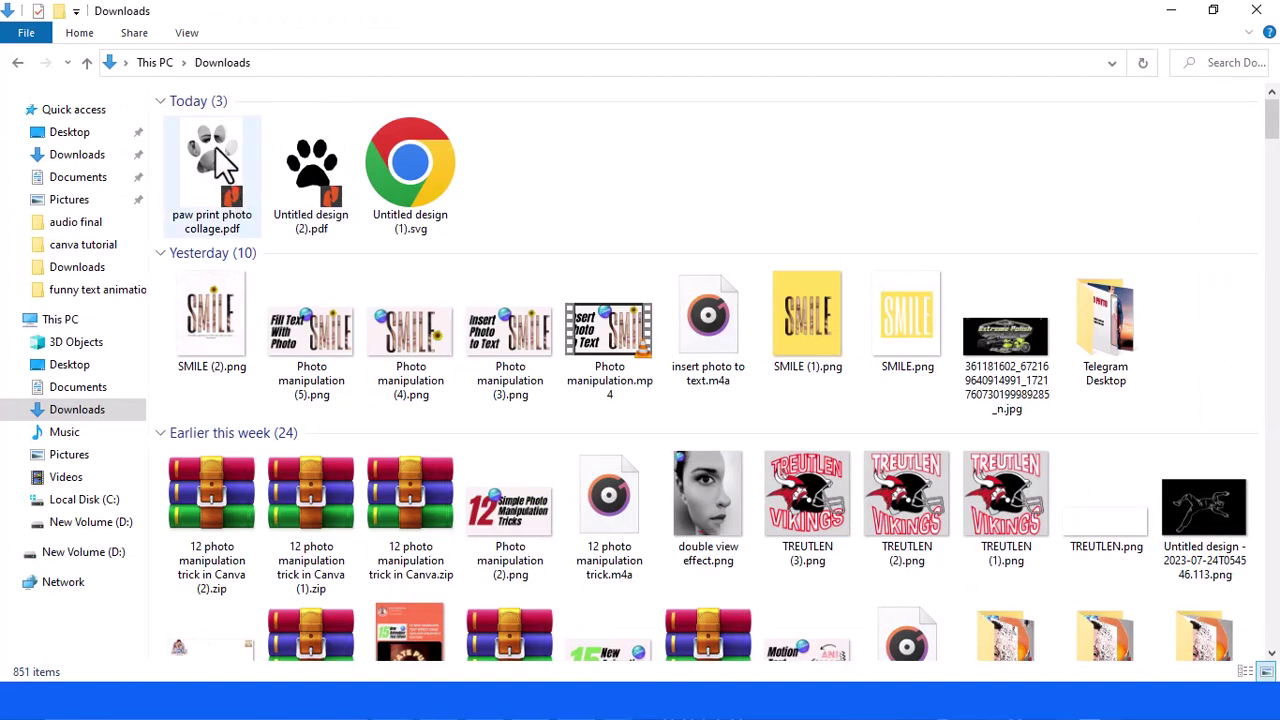
left_click_drag(215, 146, 386, 364)
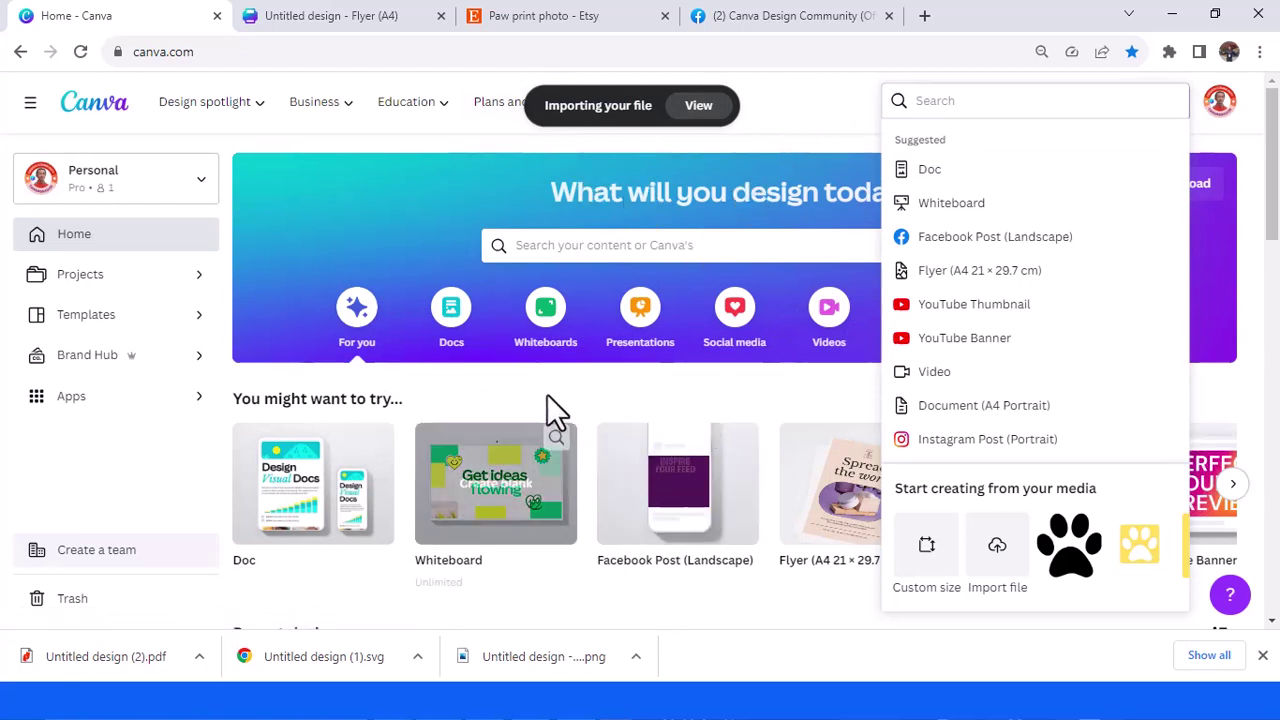
Open the imported "paw print photo collage.pdf" from the recent designs for editing
scroll(543, 399, "down", 1)
scroll(543, 399, "down", 2)
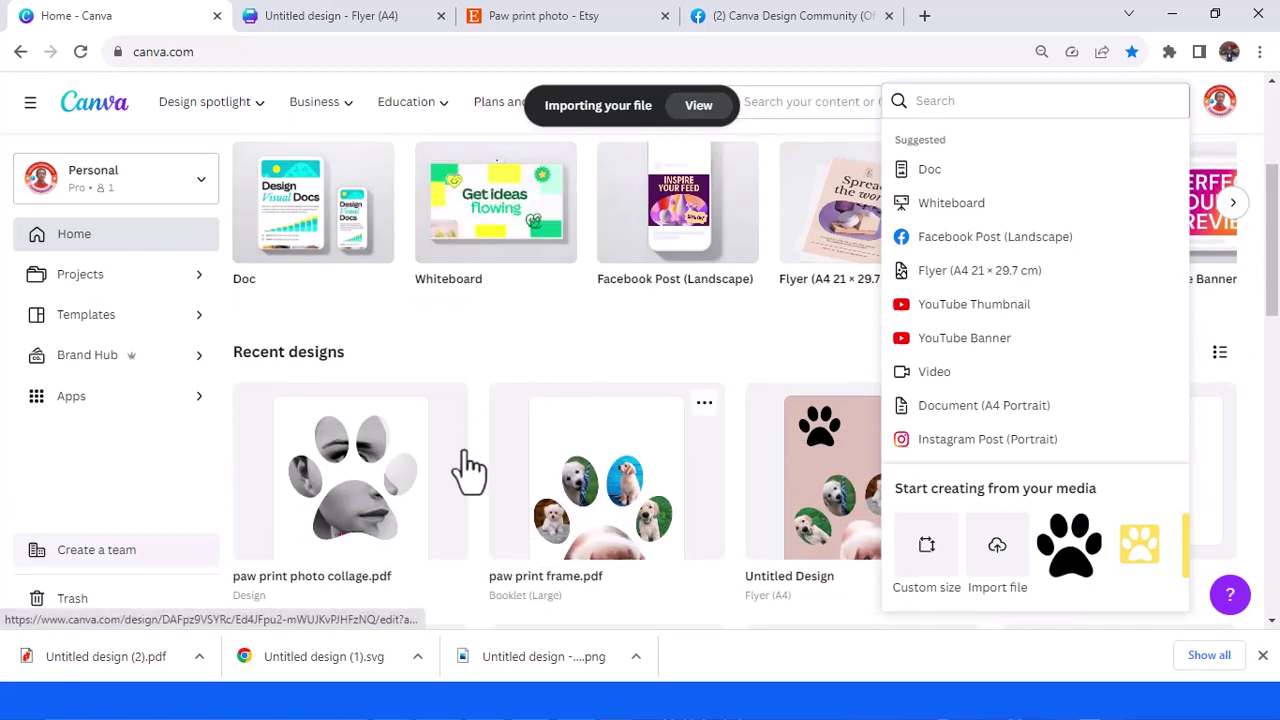
key("Escape")
left_click(377, 475)
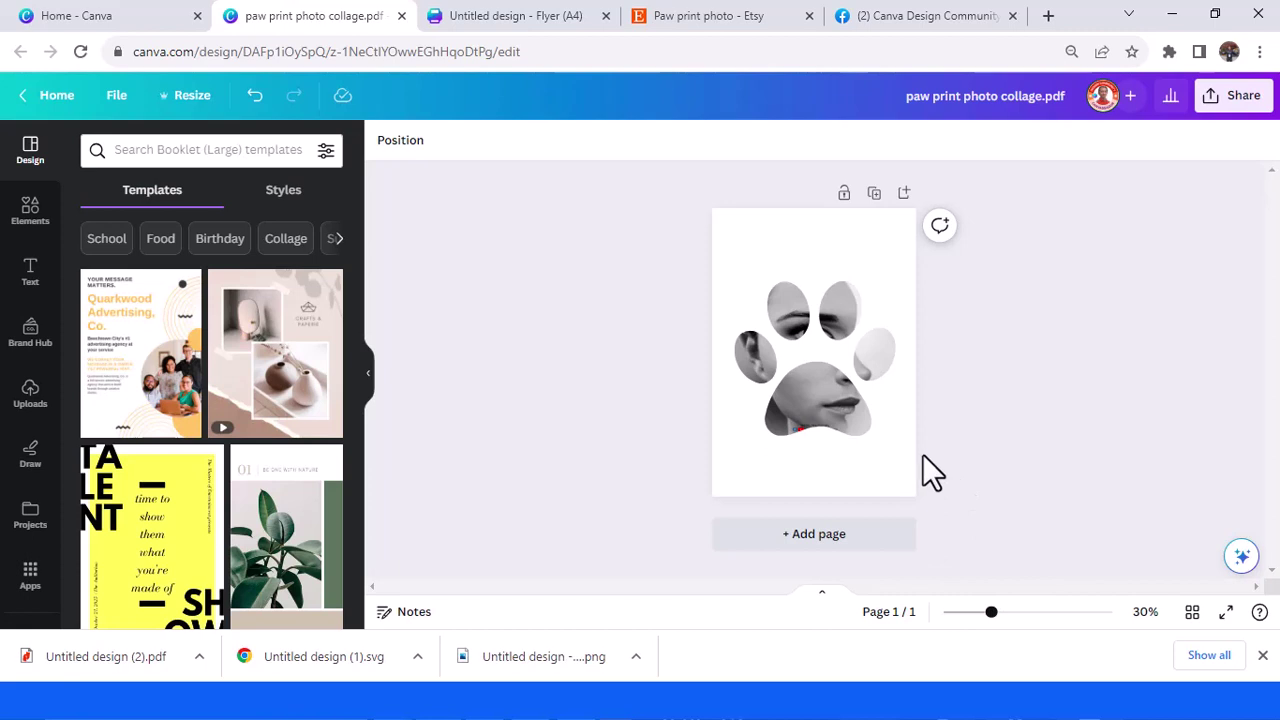
From the recently used elements, fill the large paw pad with the close-up puppy photo and the leftmost toe with the puppy on a rock
left_click(30, 208)
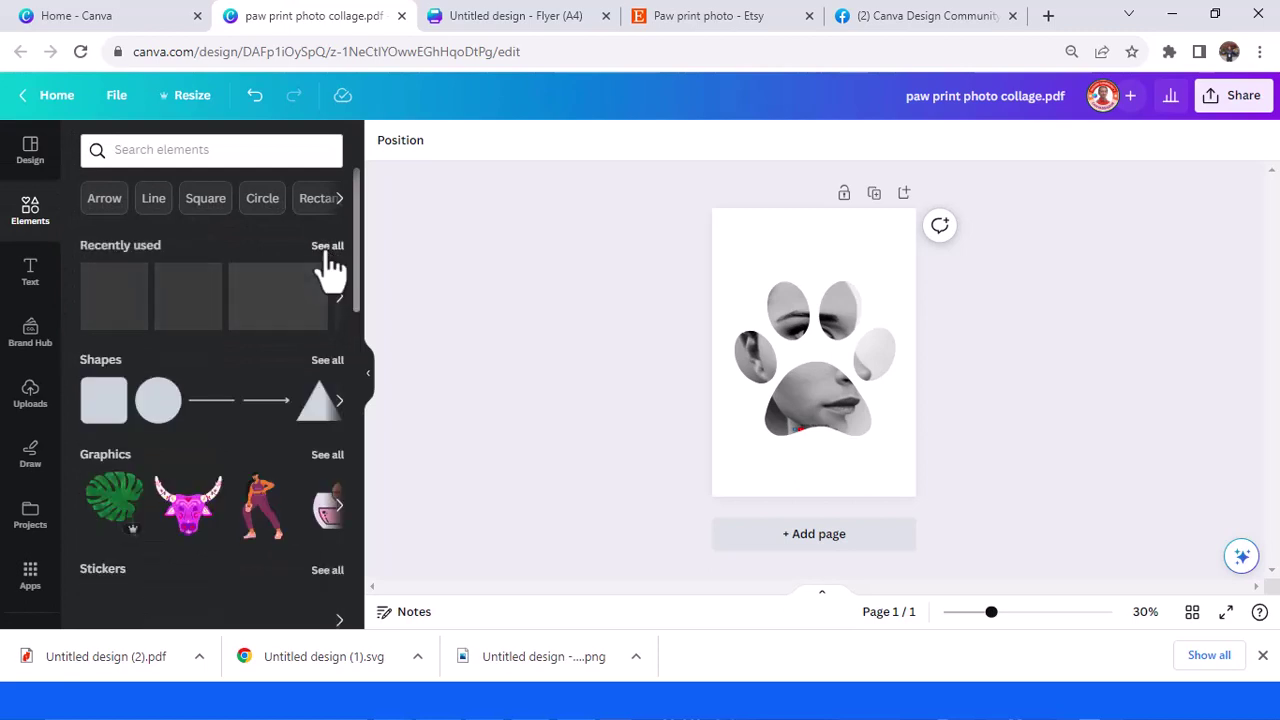
left_click(327, 247)
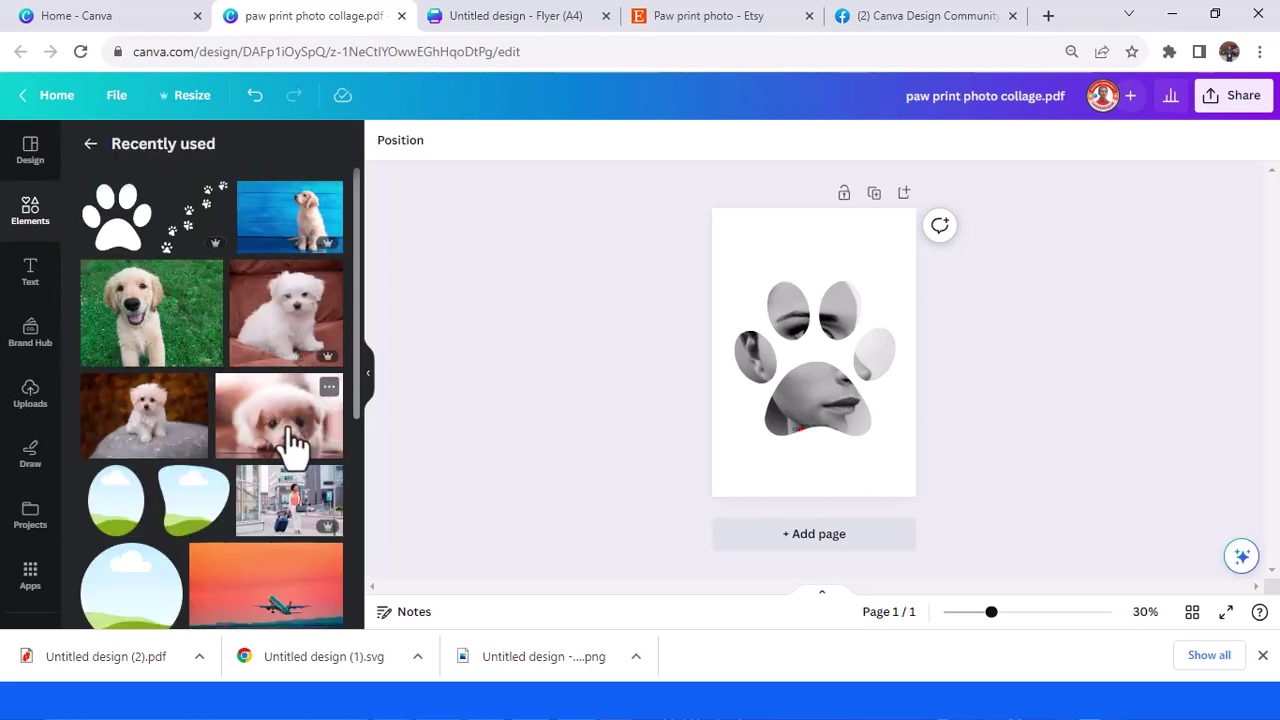
left_click(290, 440)
left_click_drag(837, 360, 819, 410)
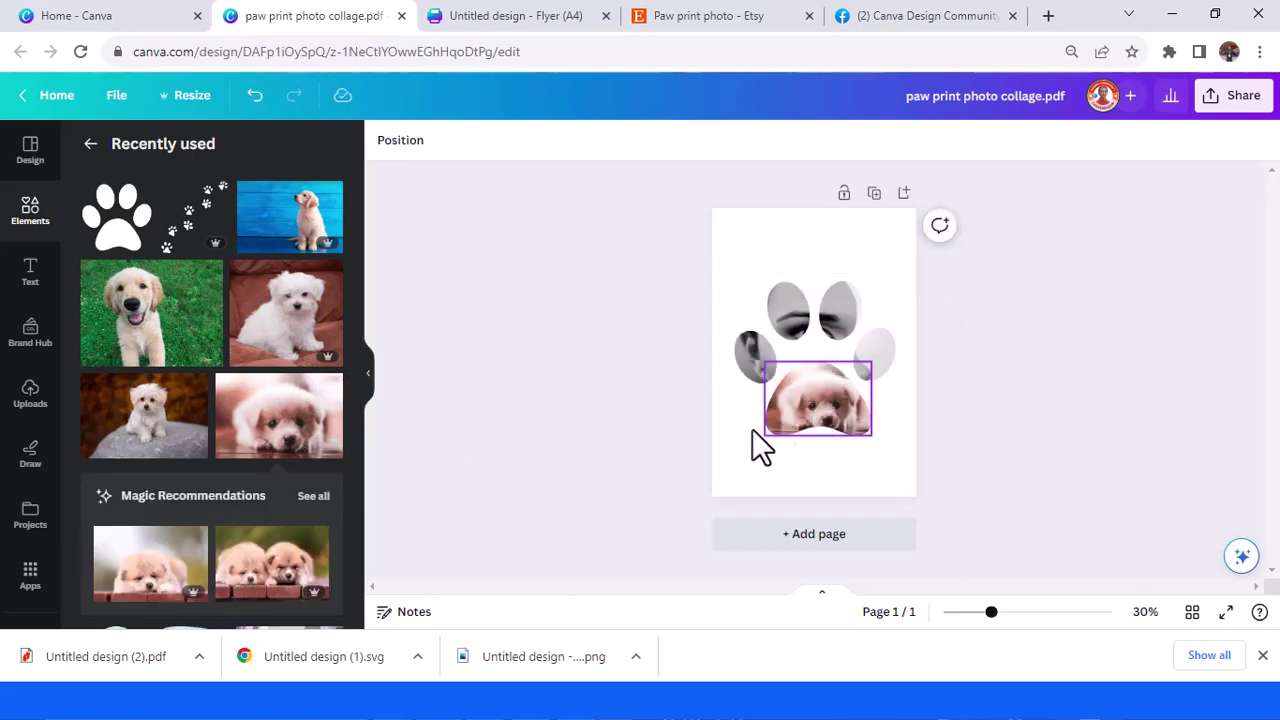
left_click(190, 435)
left_click_drag(796, 358, 757, 356)
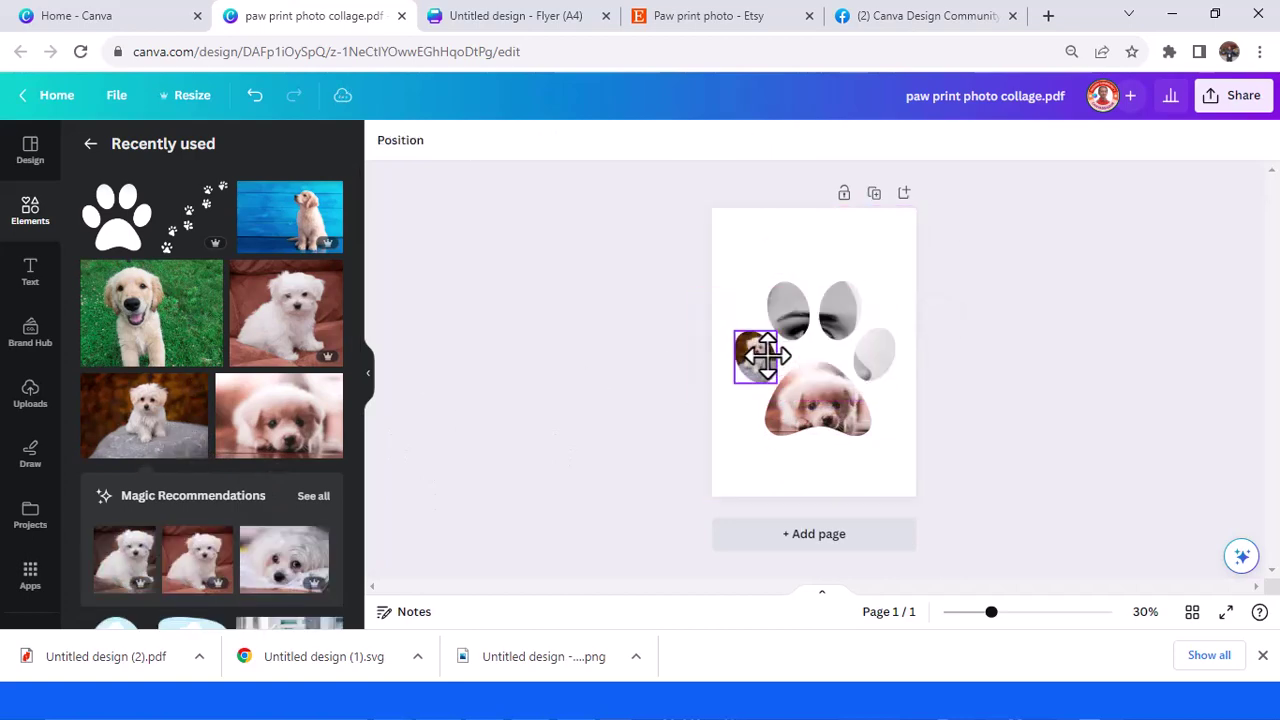
Fill the upper-left toe with the white puppy on the sofa and the upper-right toe with the golden puppy on grass, adjusting the latter's crop
left_click(292, 338)
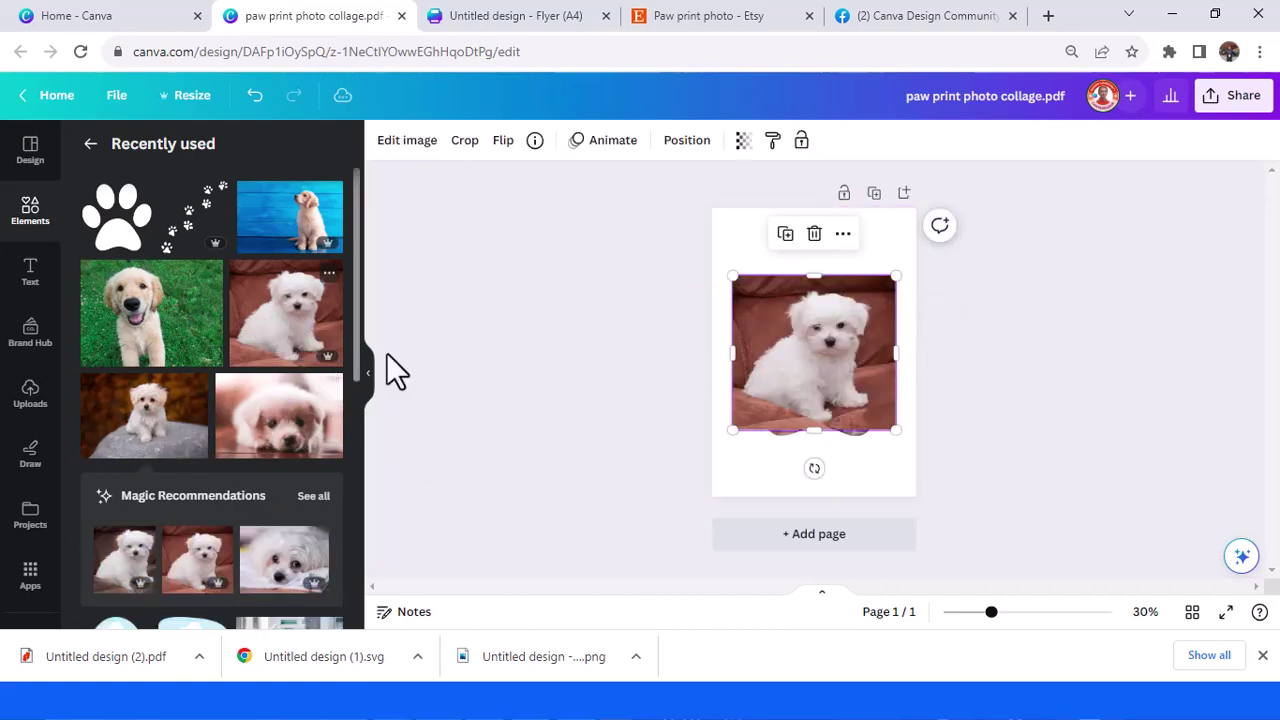
left_click_drag(825, 355, 792, 312)
left_click_drag(847, 352, 852, 310)
double_click(840, 306)
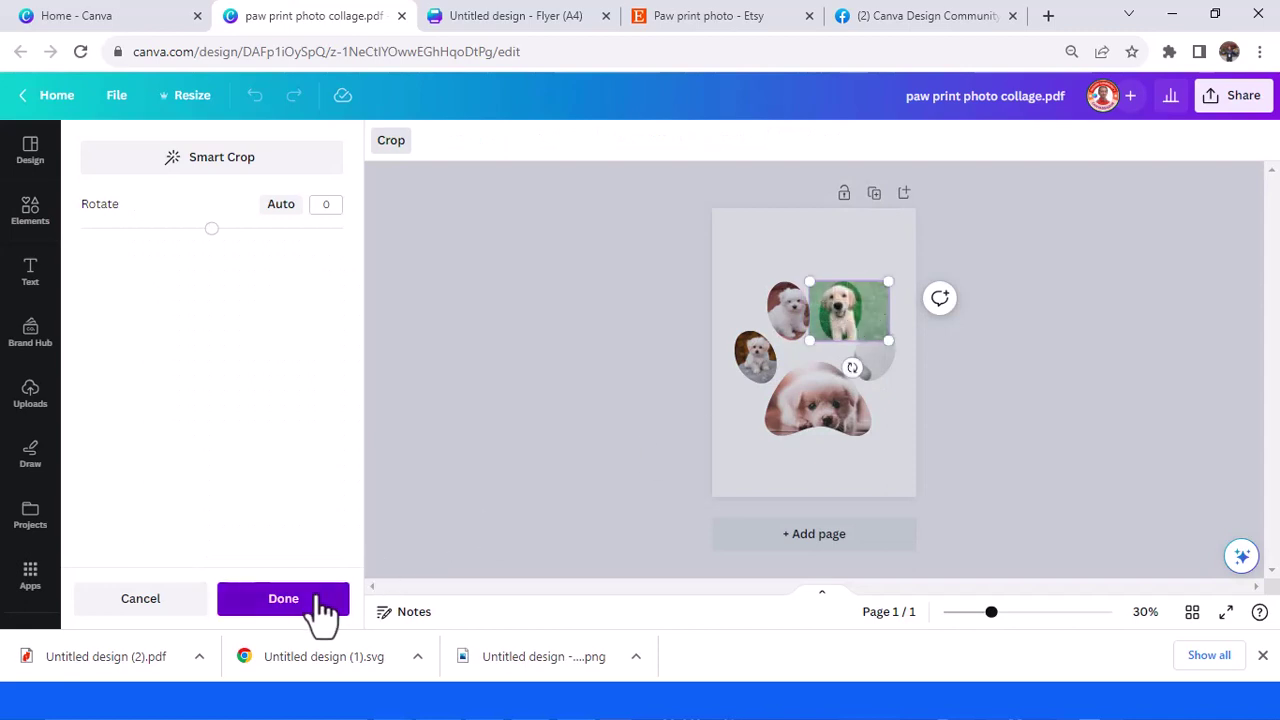
left_click(320, 605)
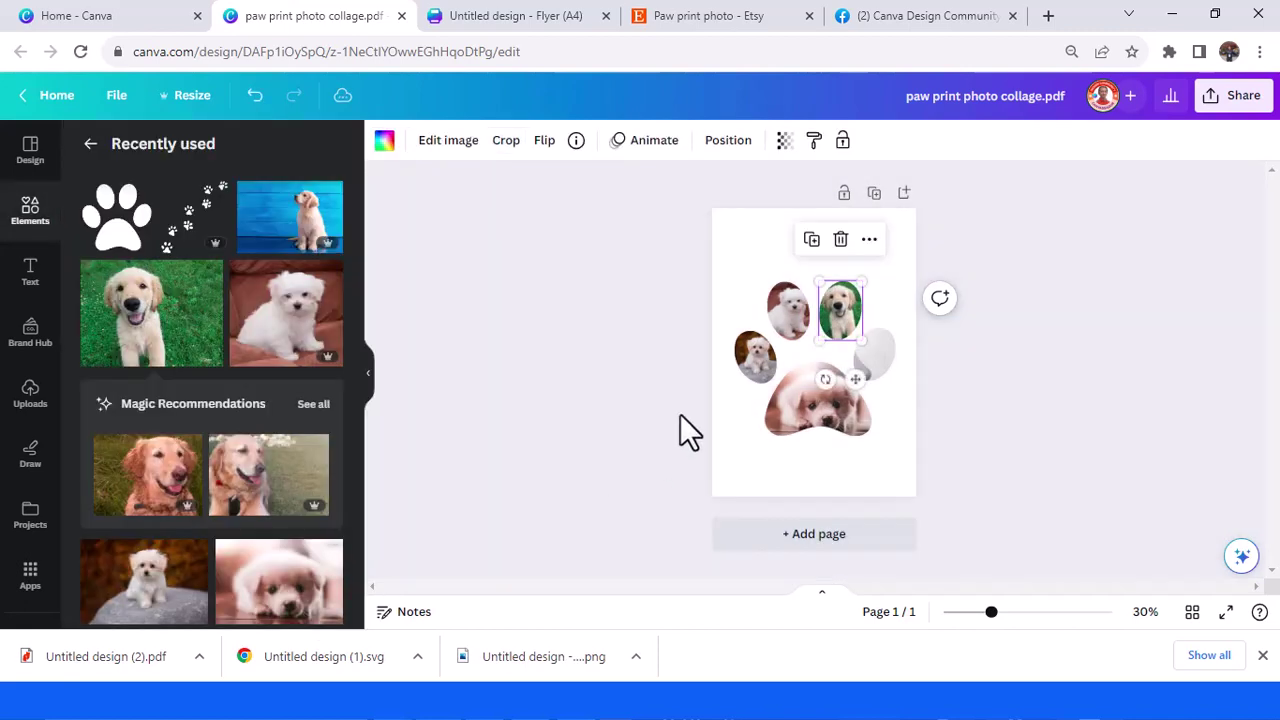
Fill the rightmost toe with the puppy photo on the blue background and adjust its crop to show the puppy
left_click(310, 243)
left_click_drag(804, 348, 818, 385)
double_click(875, 354)
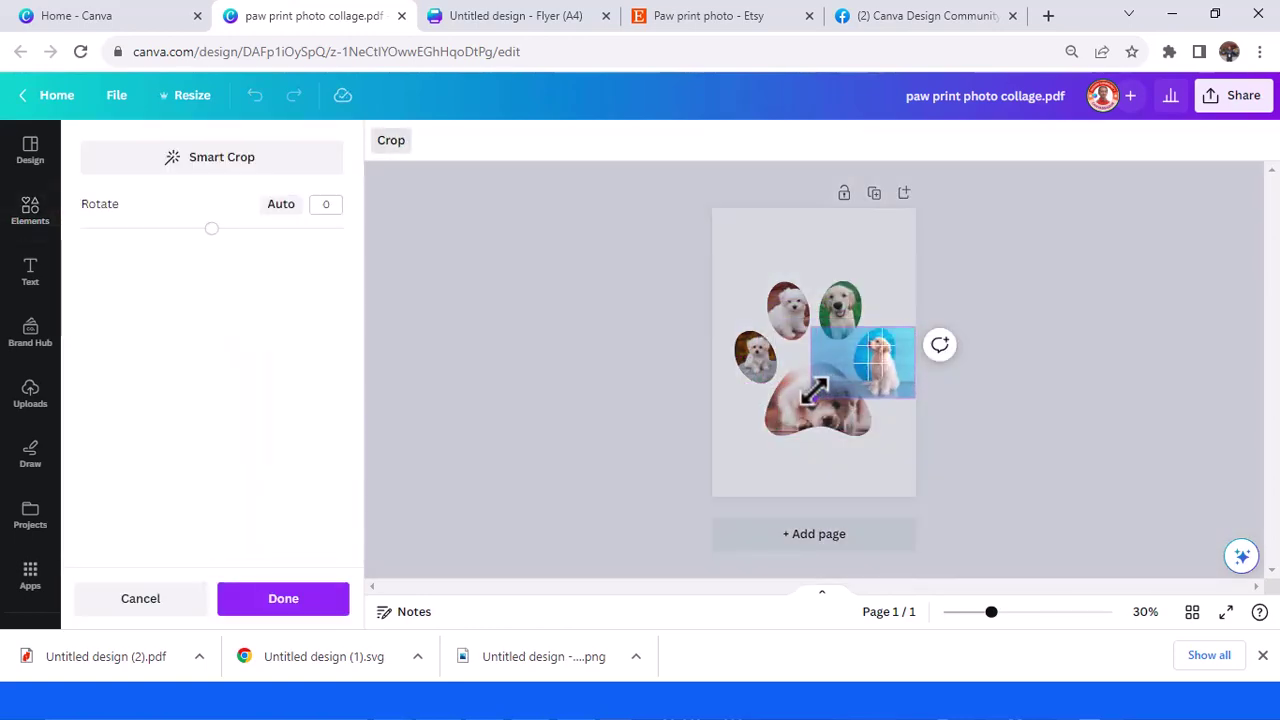
left_click(1025, 431)
left_click(1003, 432)
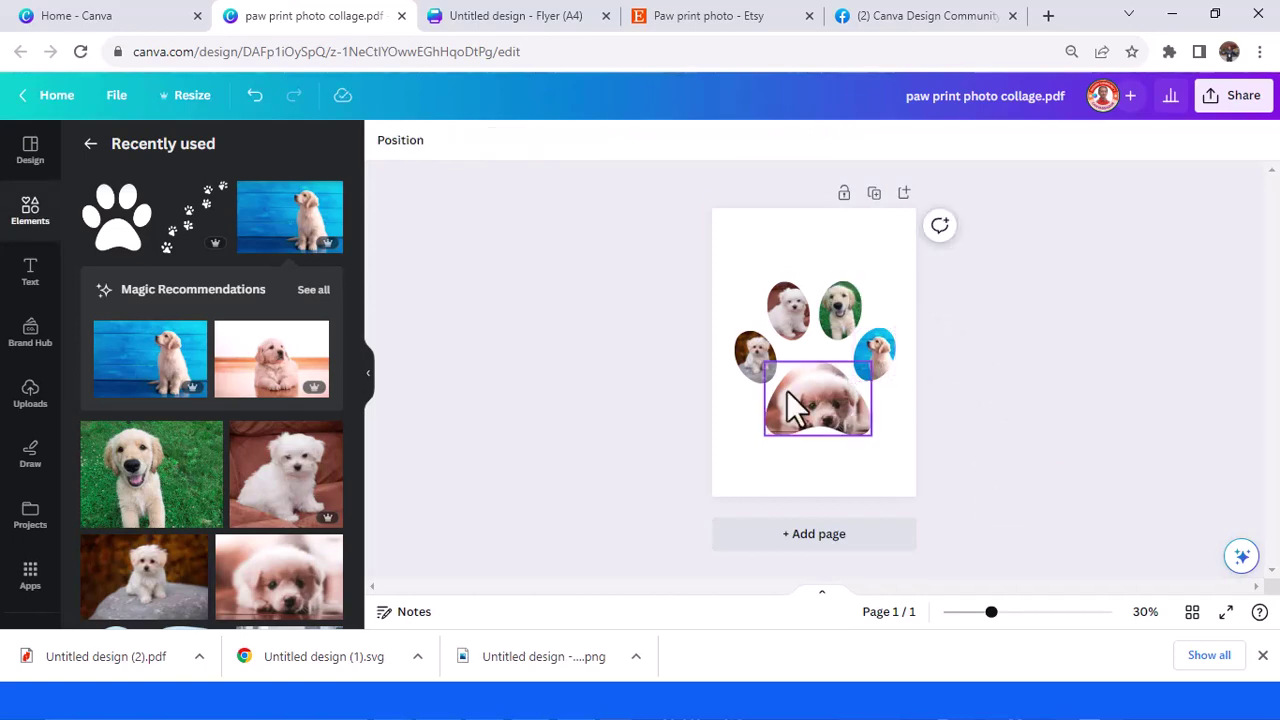
Review page 1 of the flyer as a reference and set the paw collage page's background to light pink #FADCE3
left_click(520, 14)
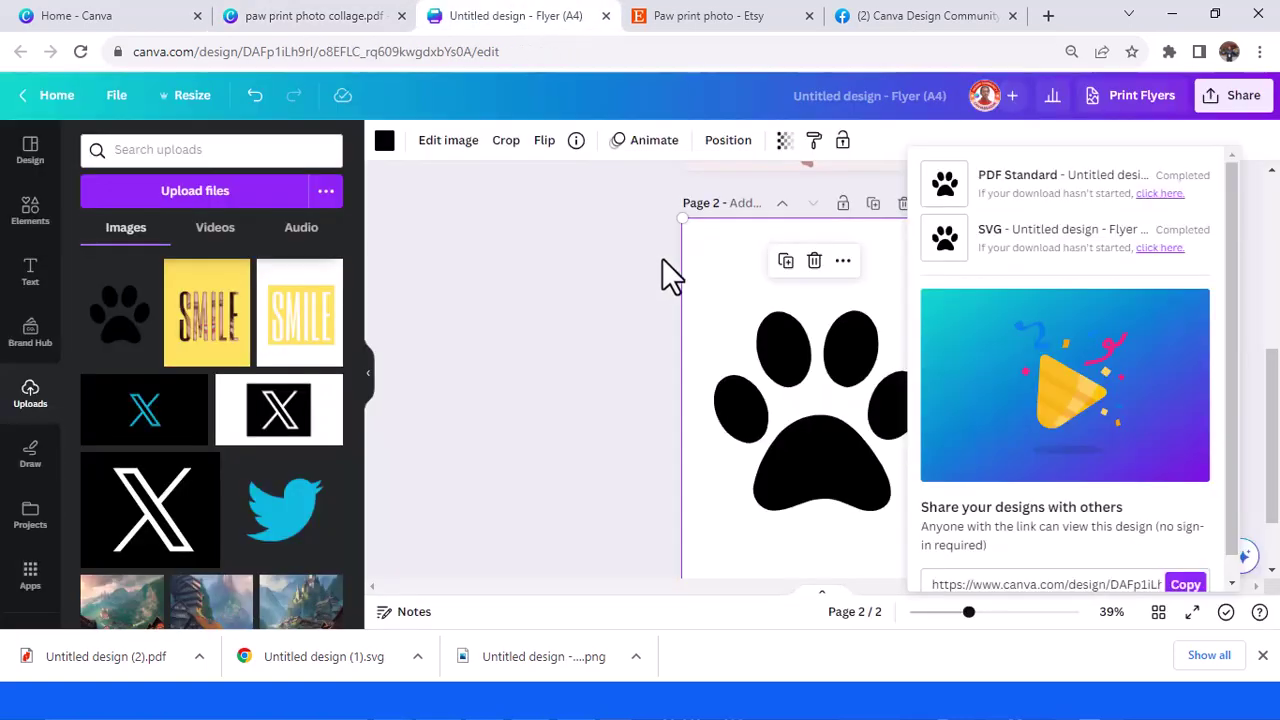
scroll(737, 330, "up", 5)
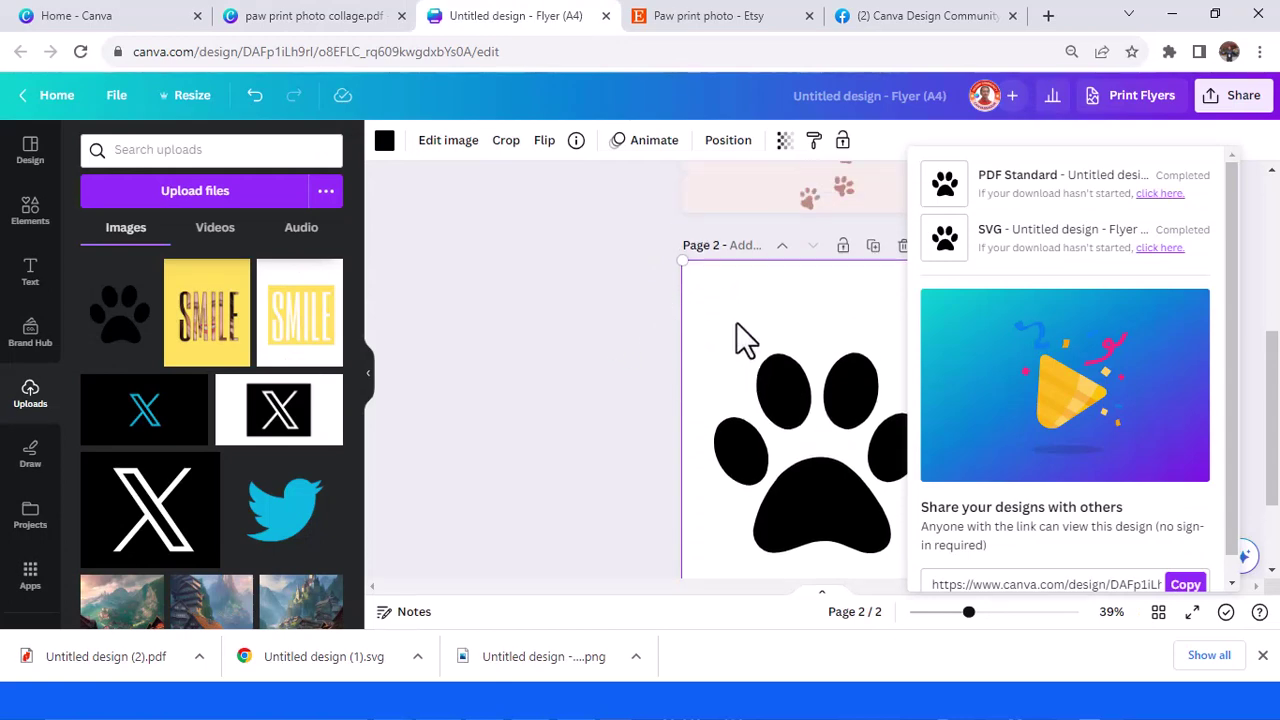
left_click(656, 289)
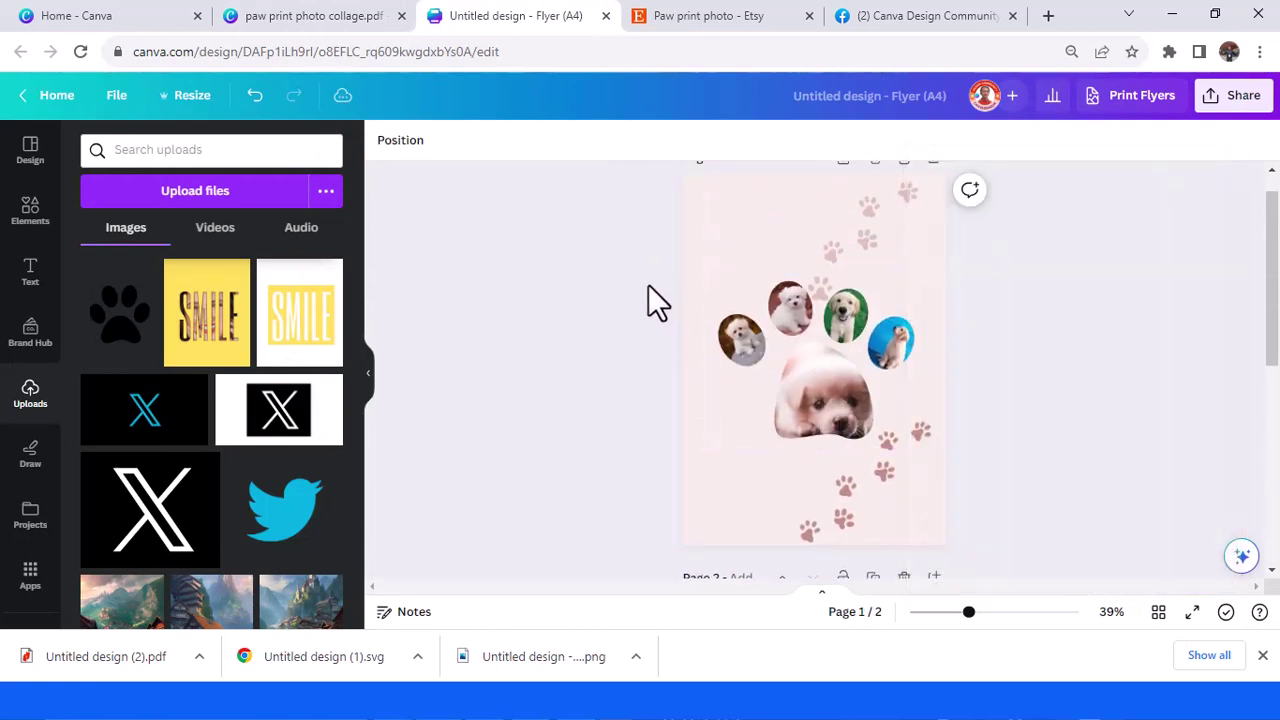
left_click(281, 14)
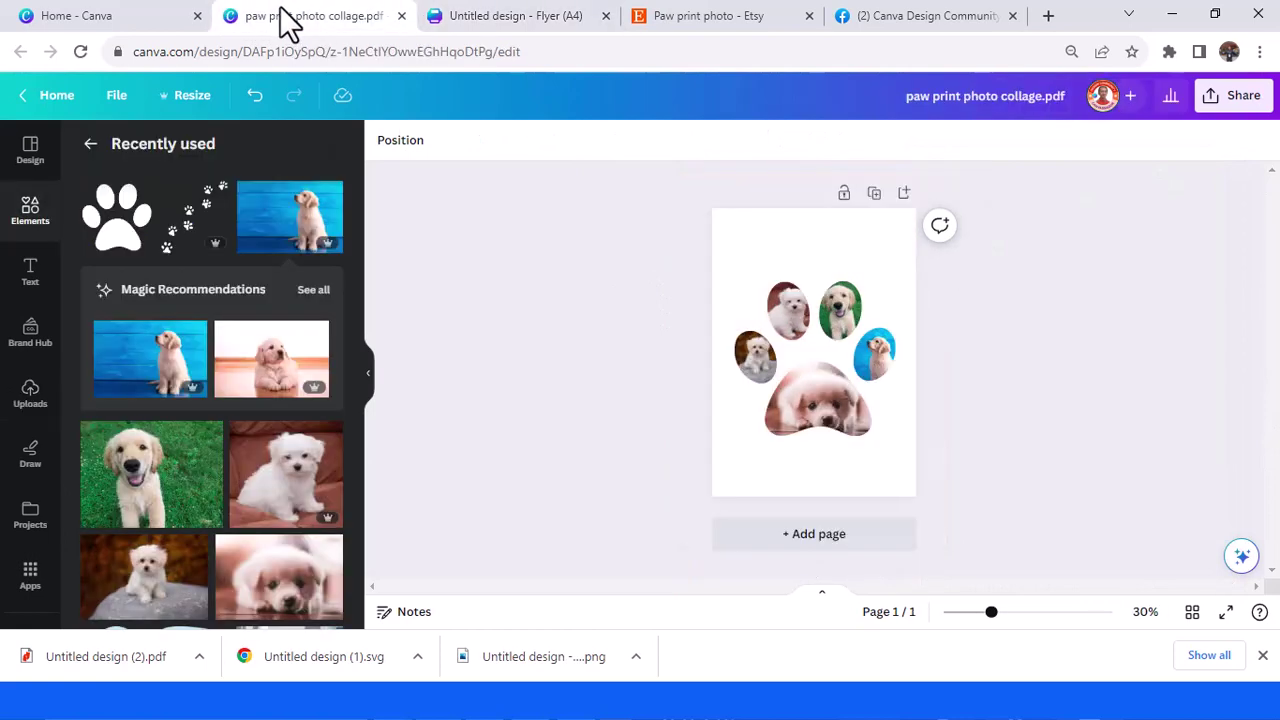
left_click(859, 228)
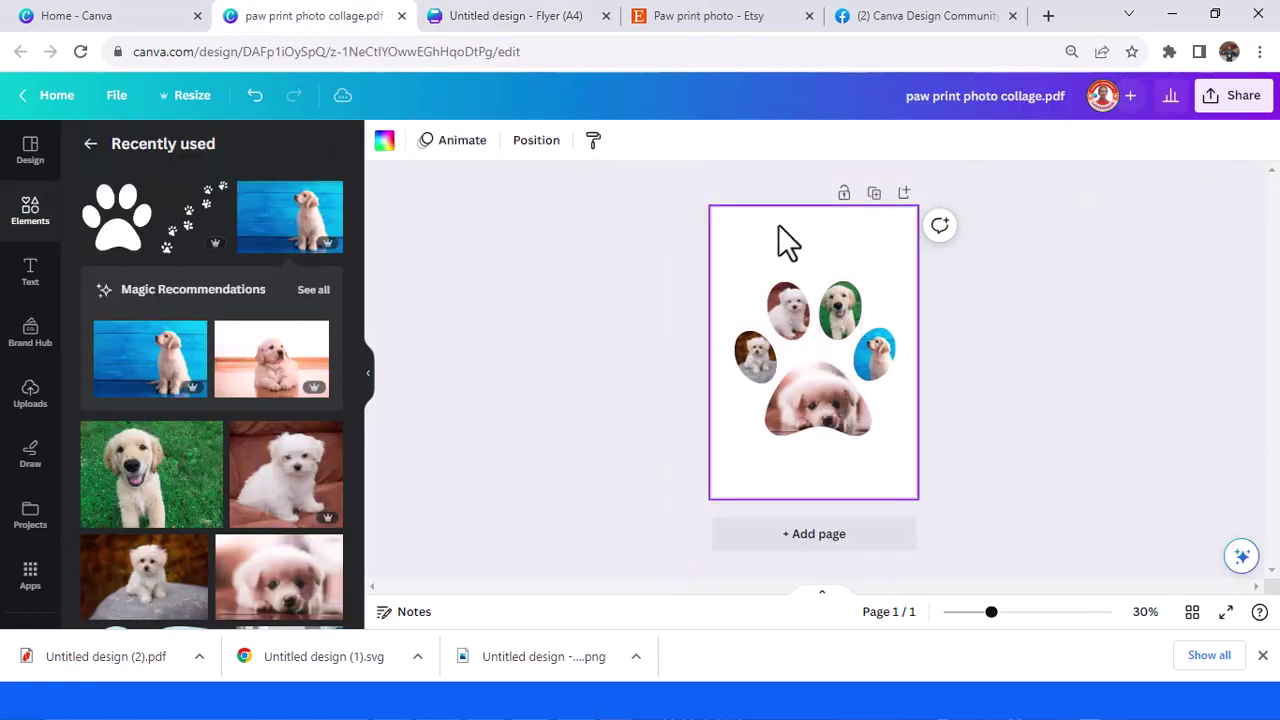
left_click(384, 140)
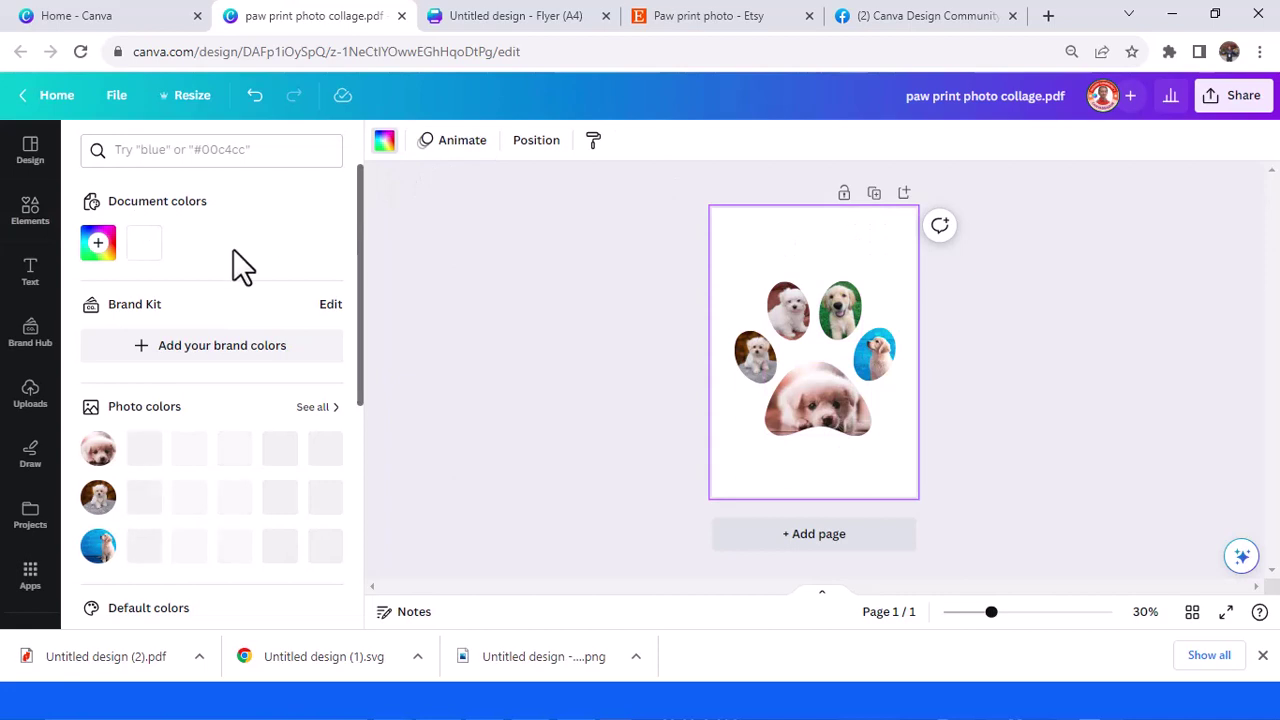
left_click(100, 244)
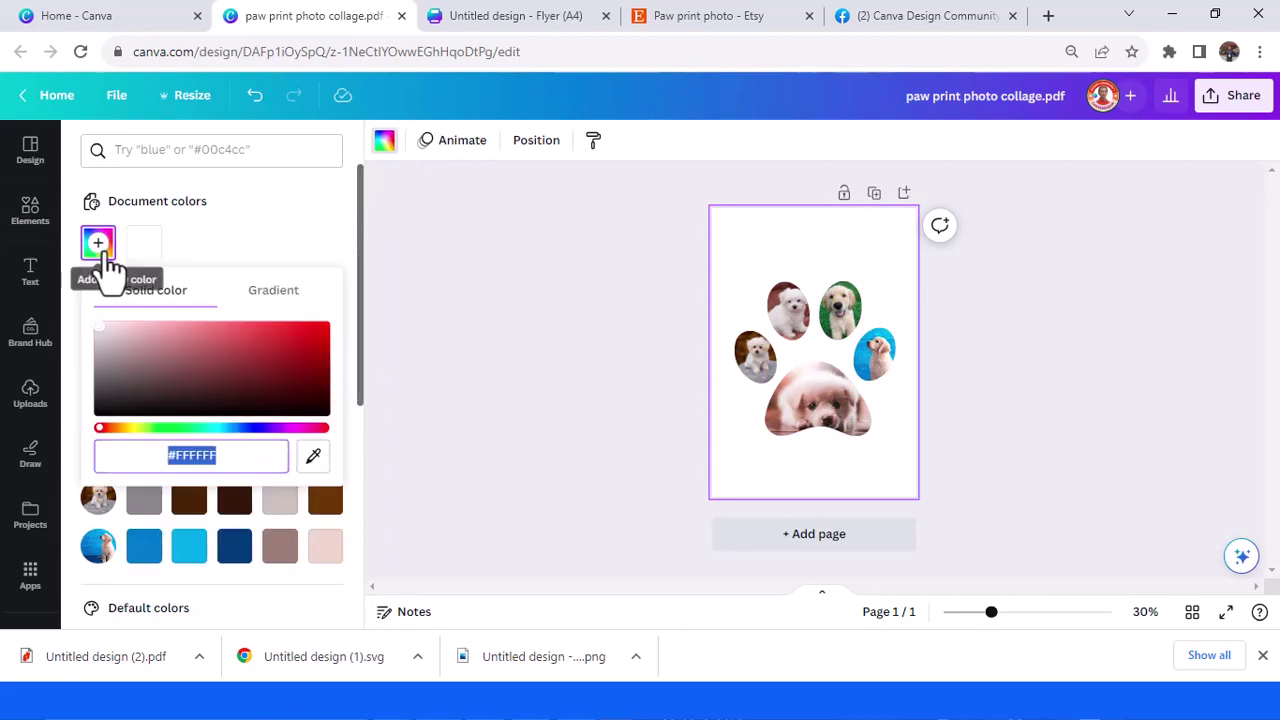
left_click(316, 429)
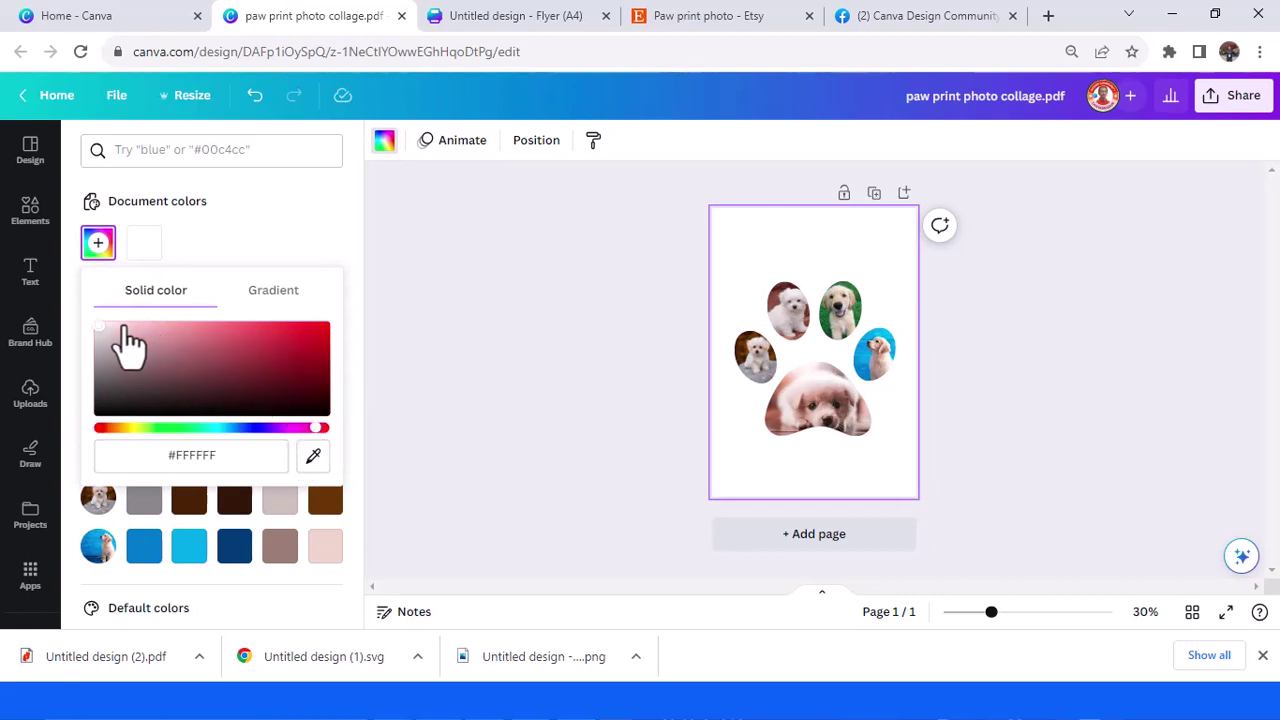
left_click(122, 327)
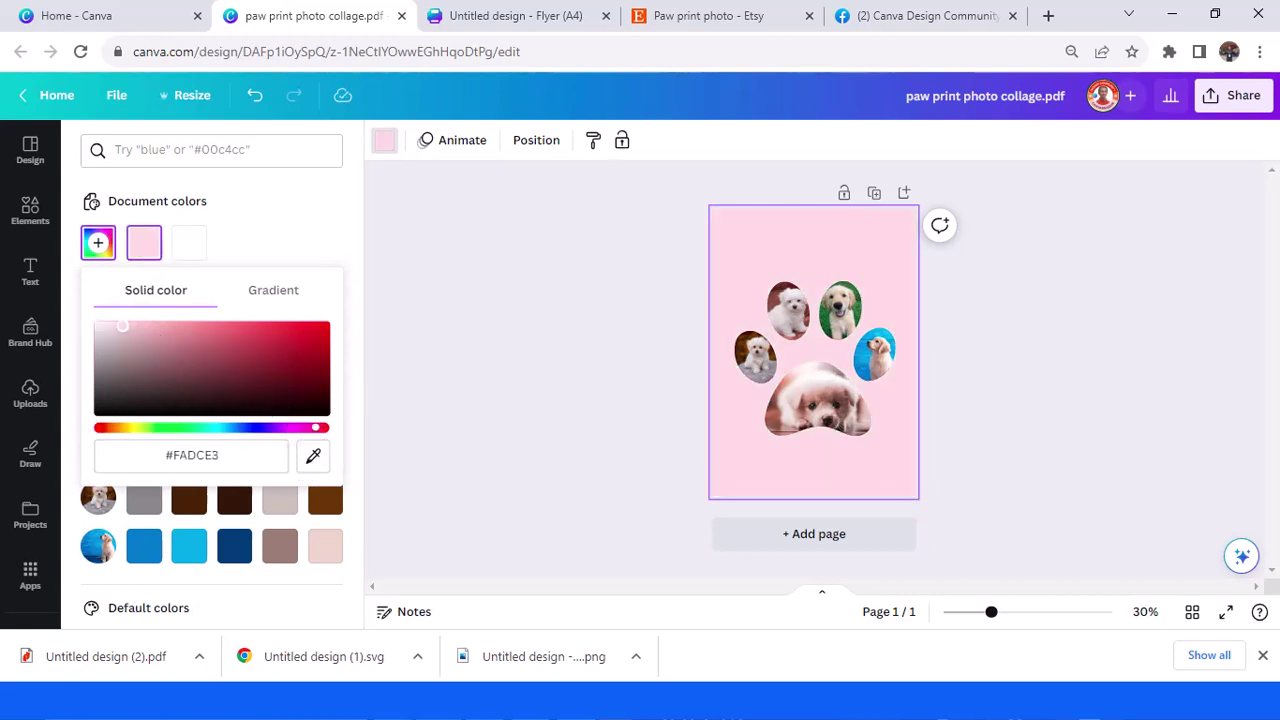
Search elements for "paw prints", add the horizontal paw trail graphic, and place it enlarged below the paw, running off the page's left edge
left_click(34, 222)
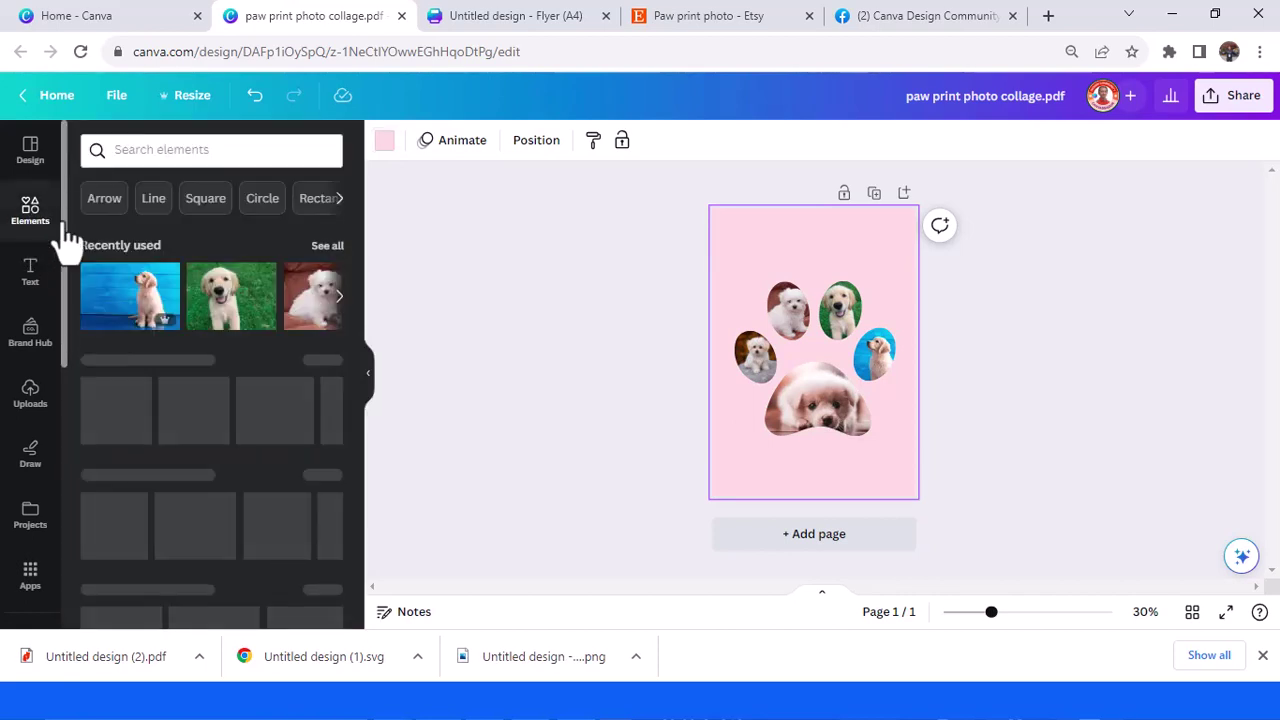
left_click(185, 152)
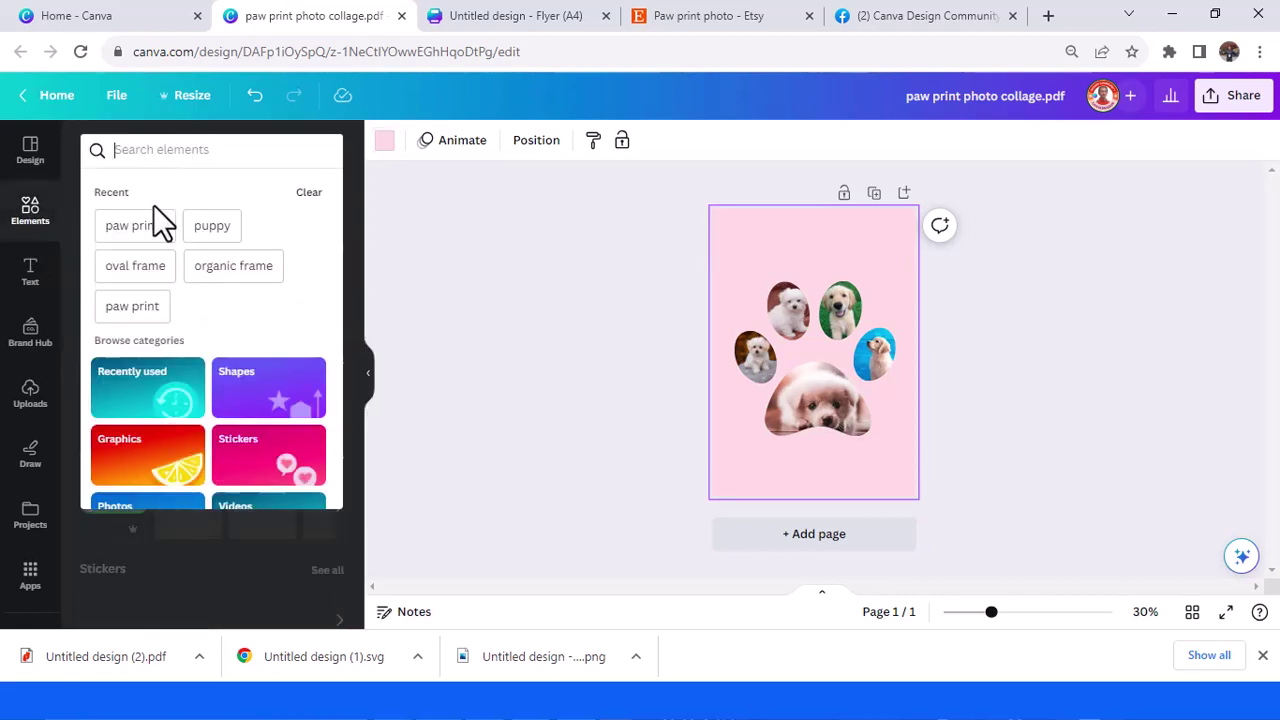
left_click(145, 228)
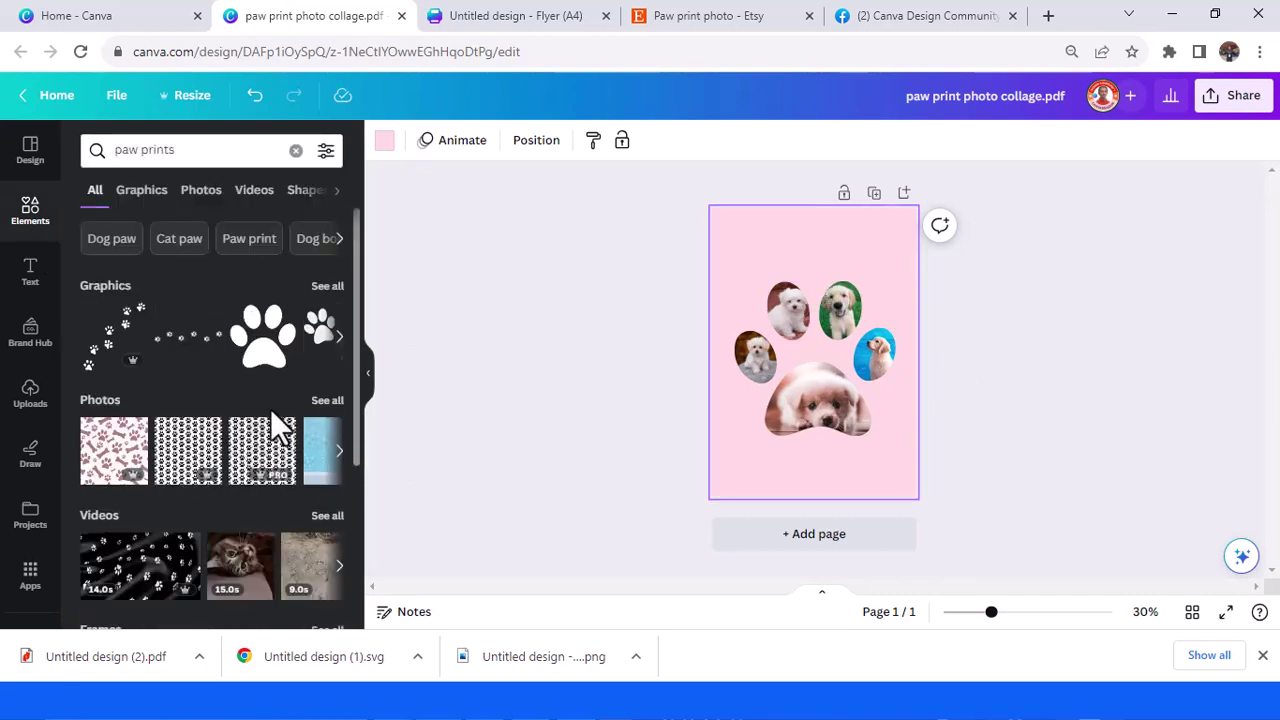
left_click(195, 358)
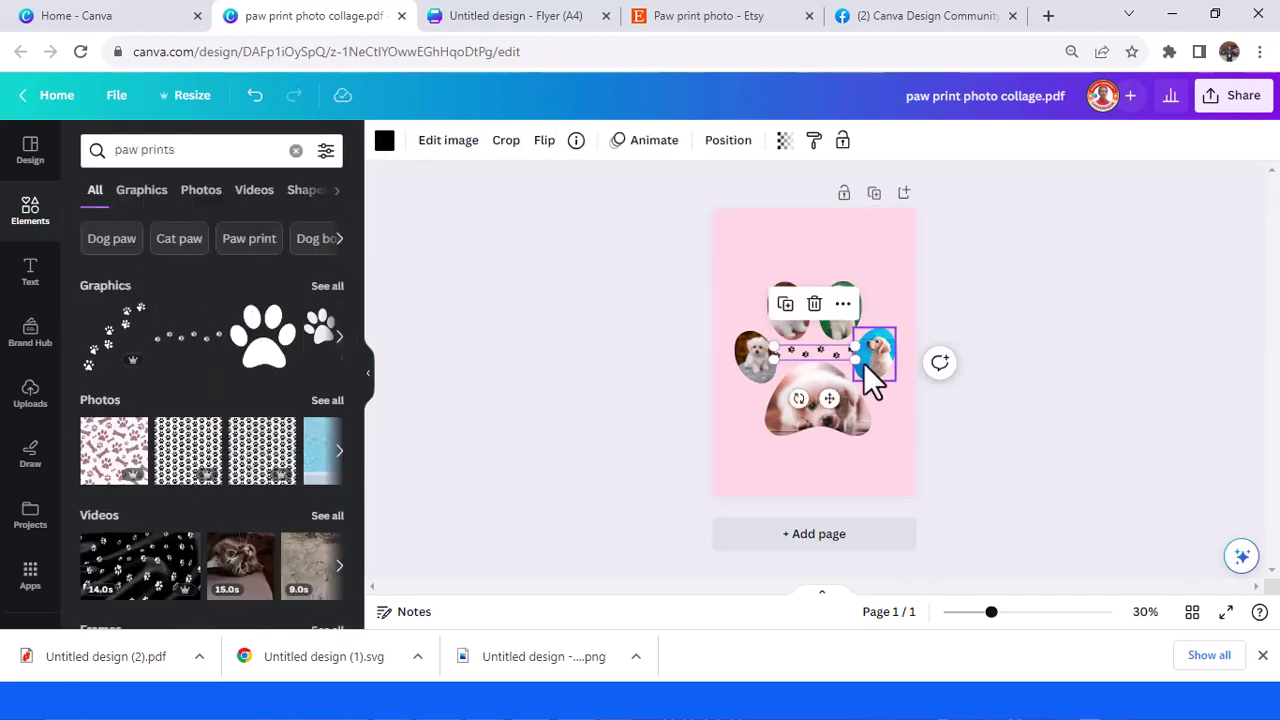
left_click_drag(848, 355, 800, 462)
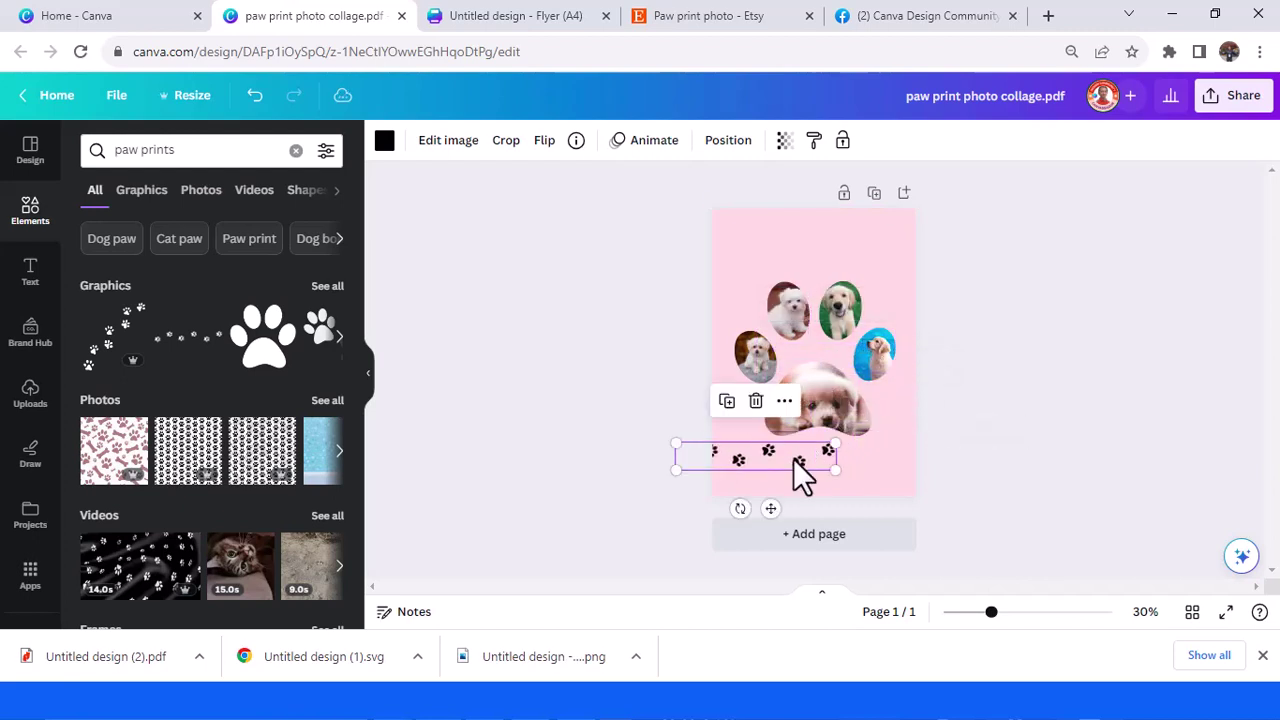
Recolour the paw trail dusty pink from the photo colours and place a copy rotated 180° above the paw, running off the page's right edge
left_click(384, 141)
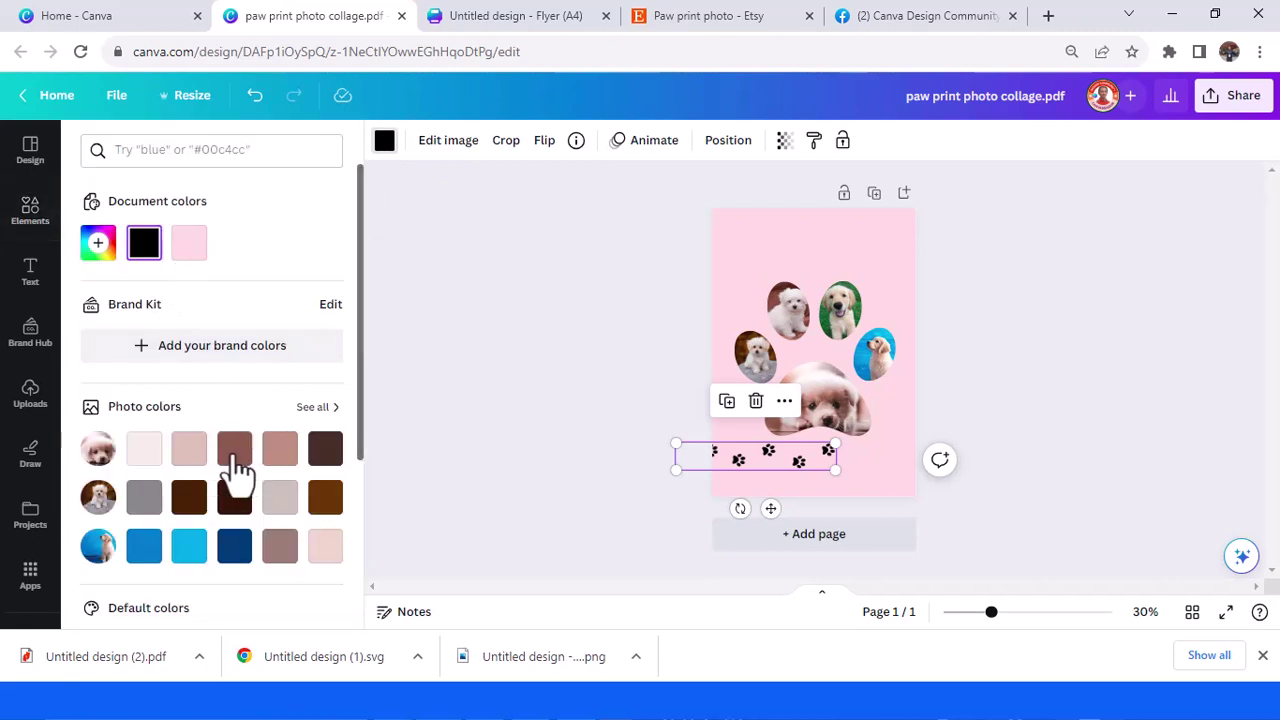
left_click(277, 455)
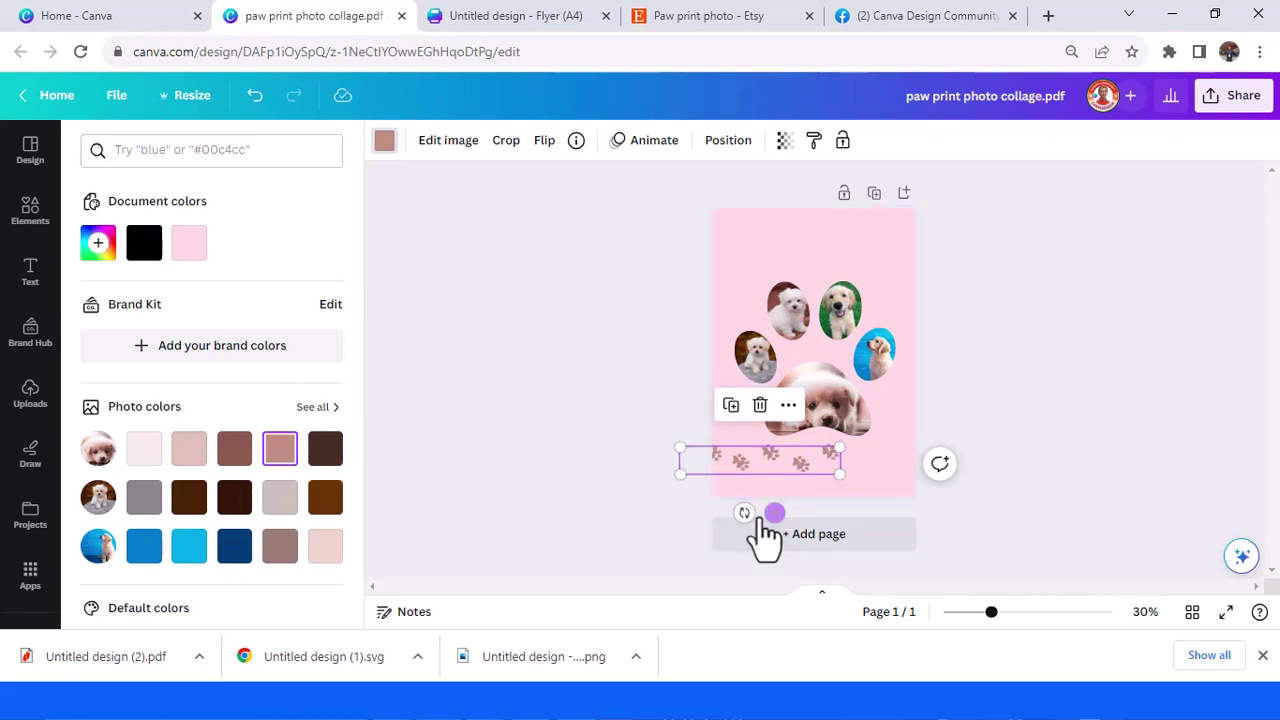
left_click_drag(740, 508, 770, 368)
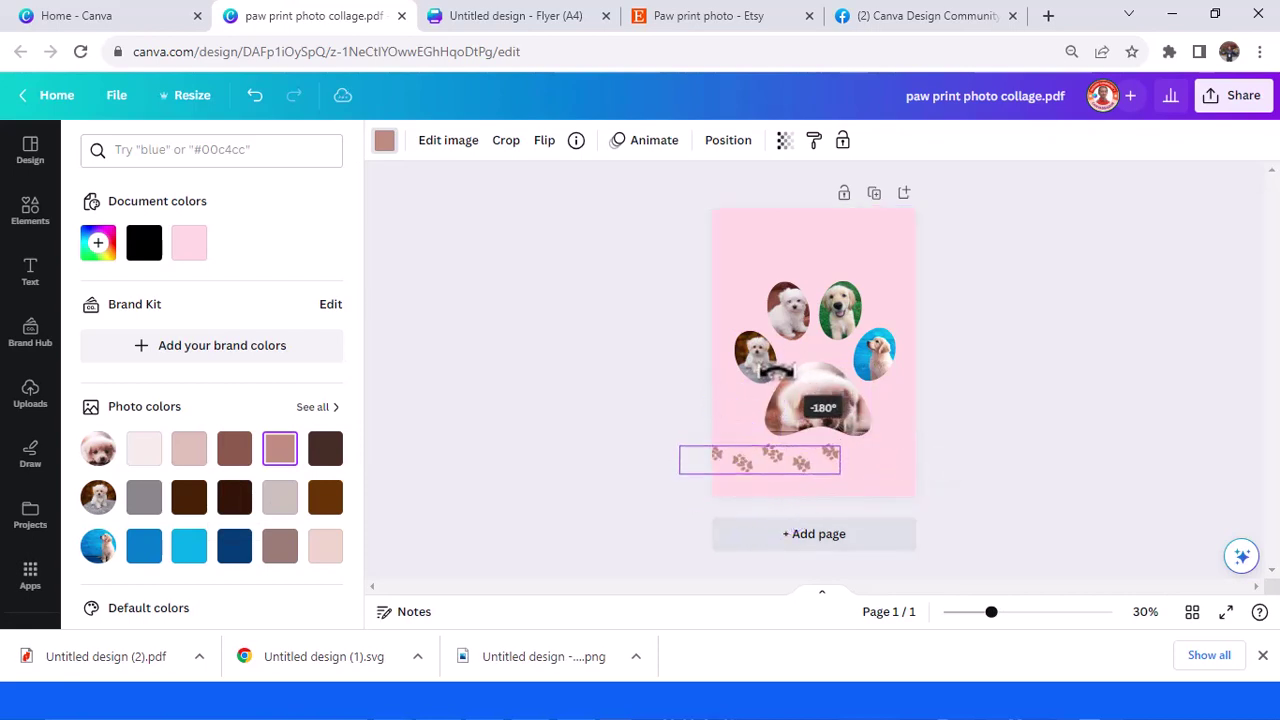
left_click_drag(806, 470, 923, 251)
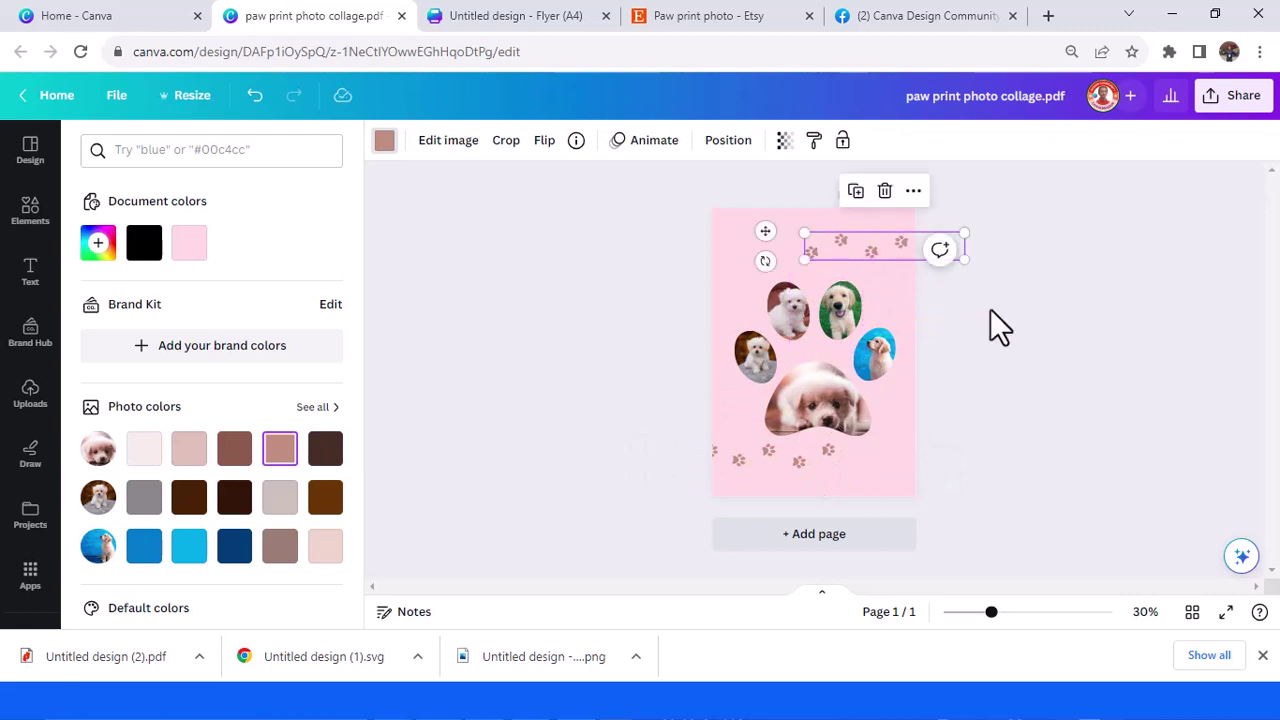
key("Escape")
key("Escape")
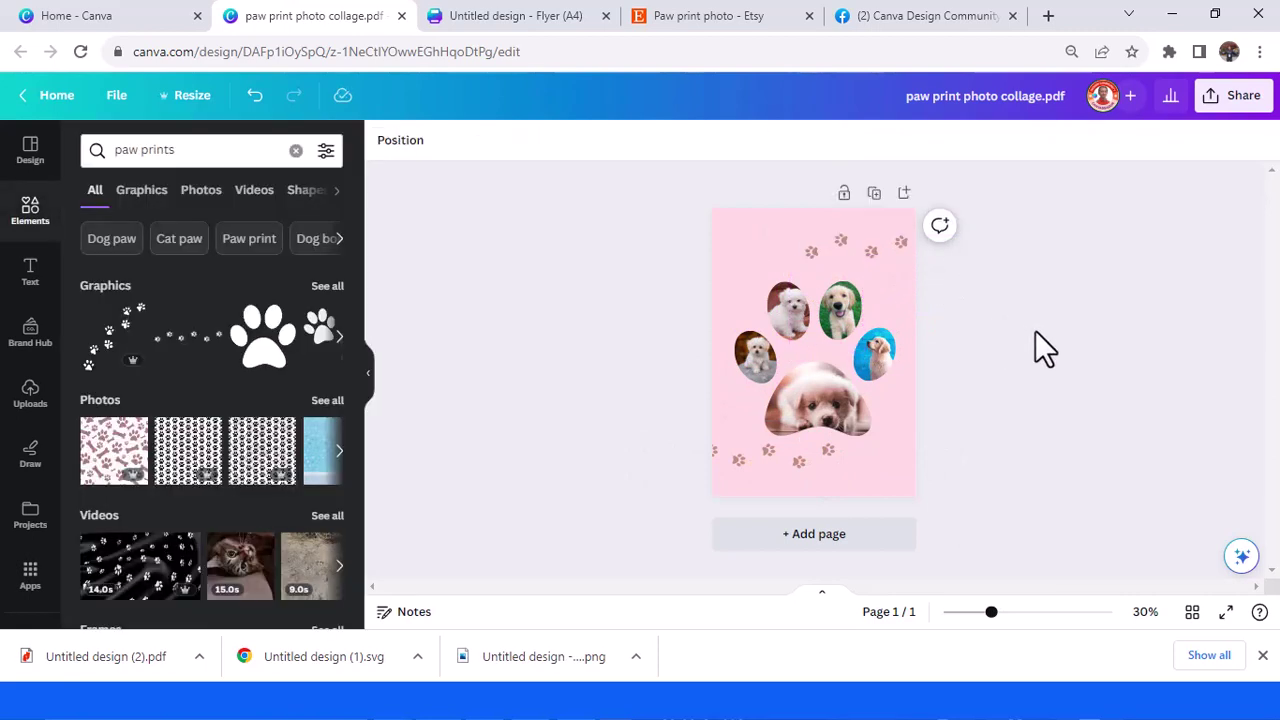